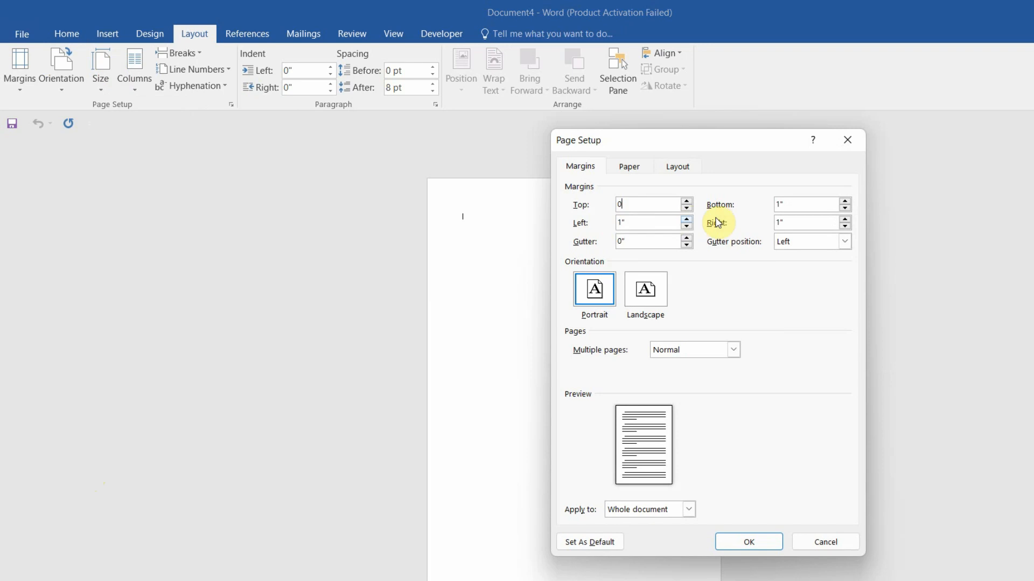
Set the bottom, left and right page margins to 0
{"action": "double_click", "coordinate": [780, 204]}
{"action": "type", "text": "0"}
{"action": "double_click", "coordinate": [634, 226]}
{"action": "type", "text": "0"}
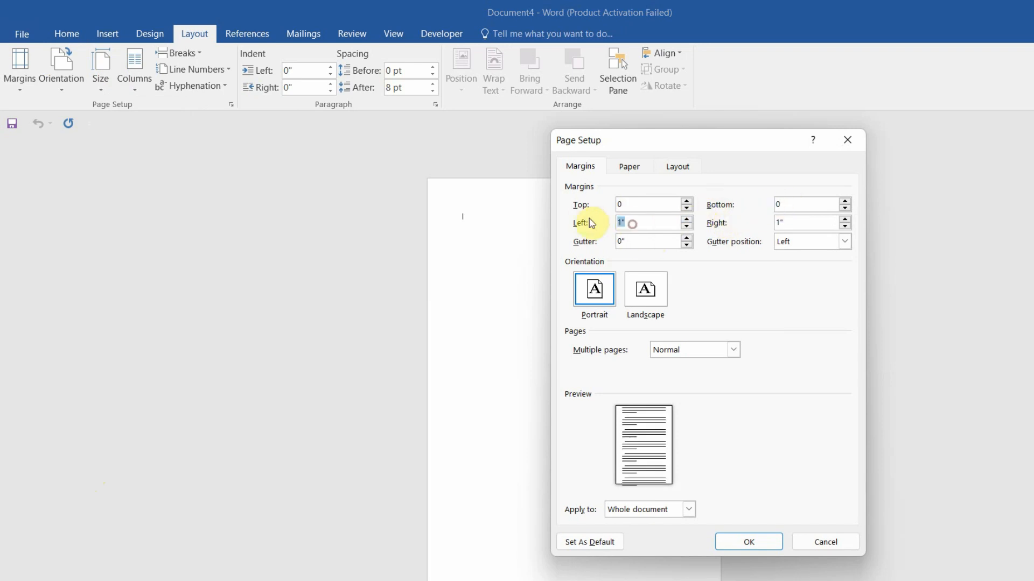
{"action": "double_click", "coordinate": [778, 222]}
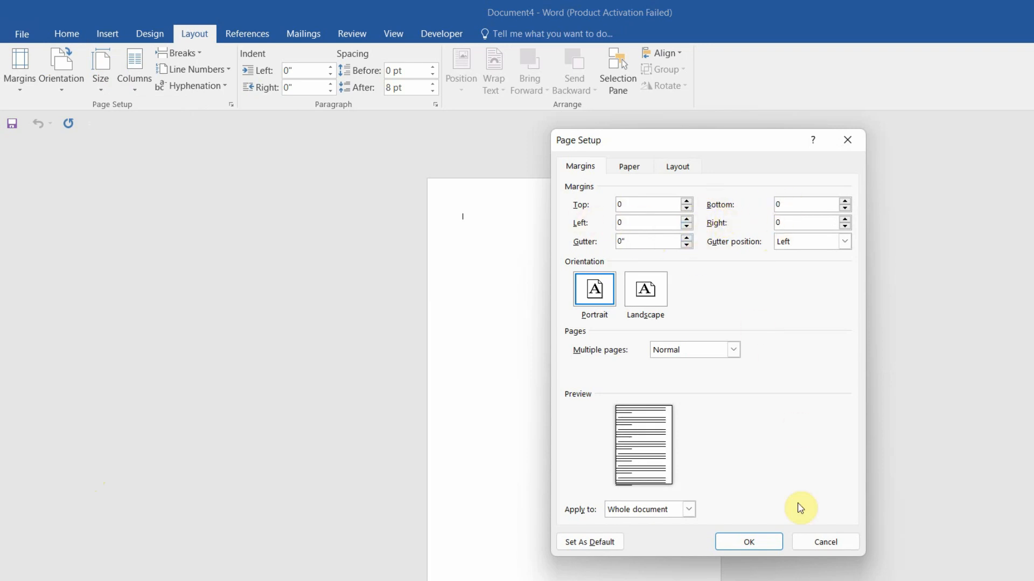
{"action": "left_click", "coordinate": [763, 544]}
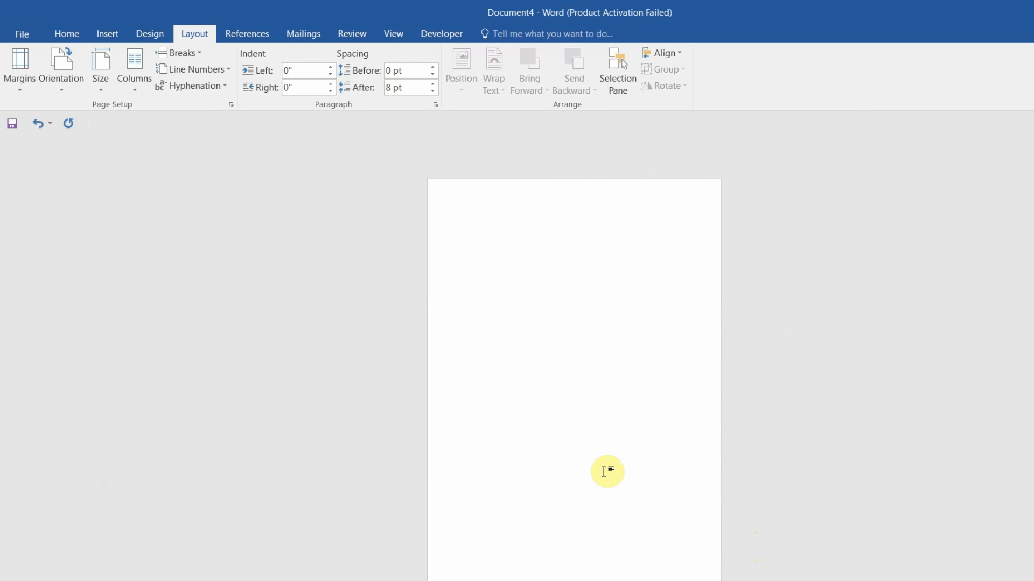
Change the paper size to a custom 3.5 × 2 inch card
{"action": "left_click", "coordinate": [102, 91]}
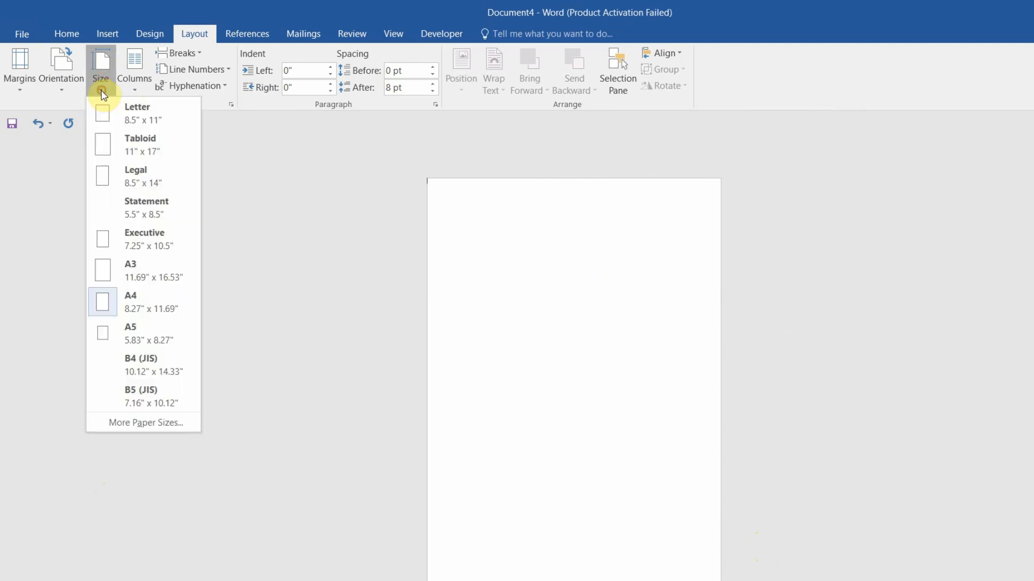
{"action": "left_click", "coordinate": [141, 427]}
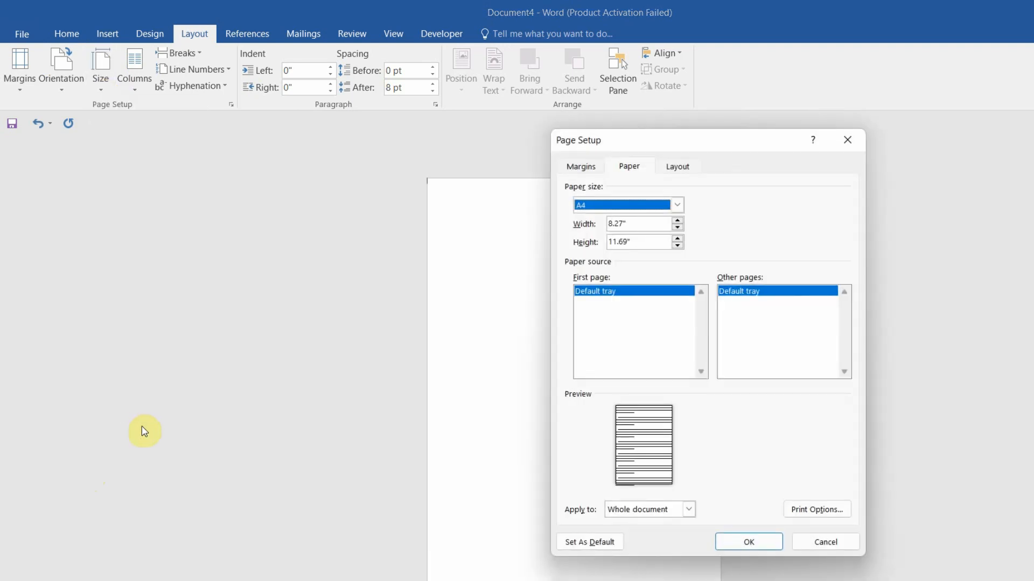
{"action": "double_click", "coordinate": [633, 223]}
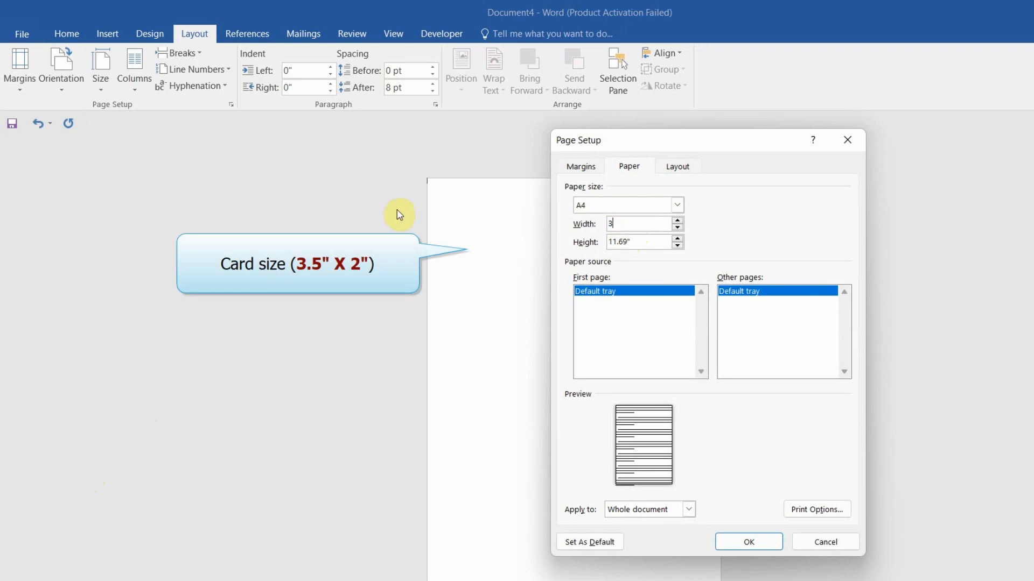
{"action": "double_click", "coordinate": [640, 242]}
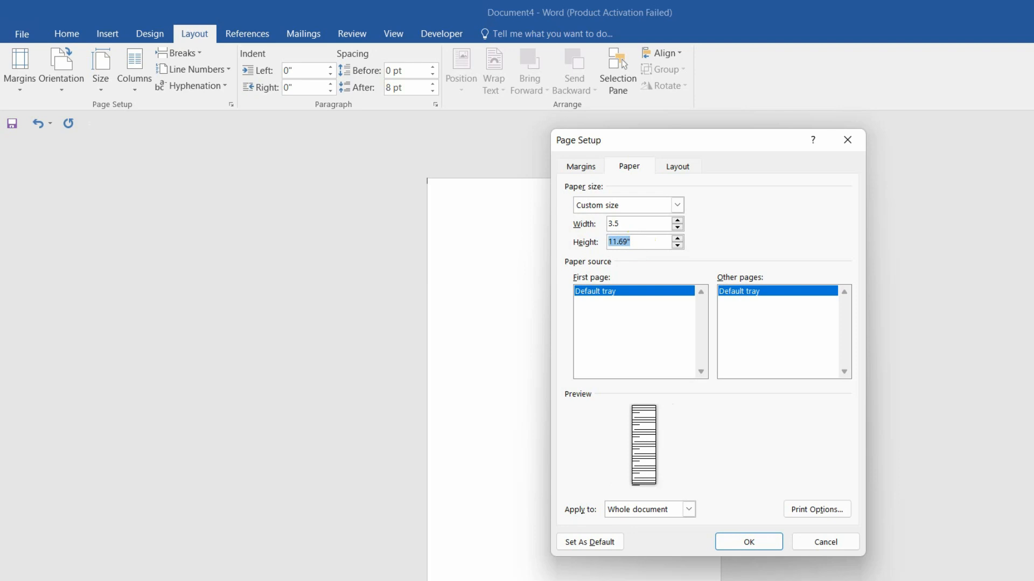
{"action": "left_click", "coordinate": [748, 541]}
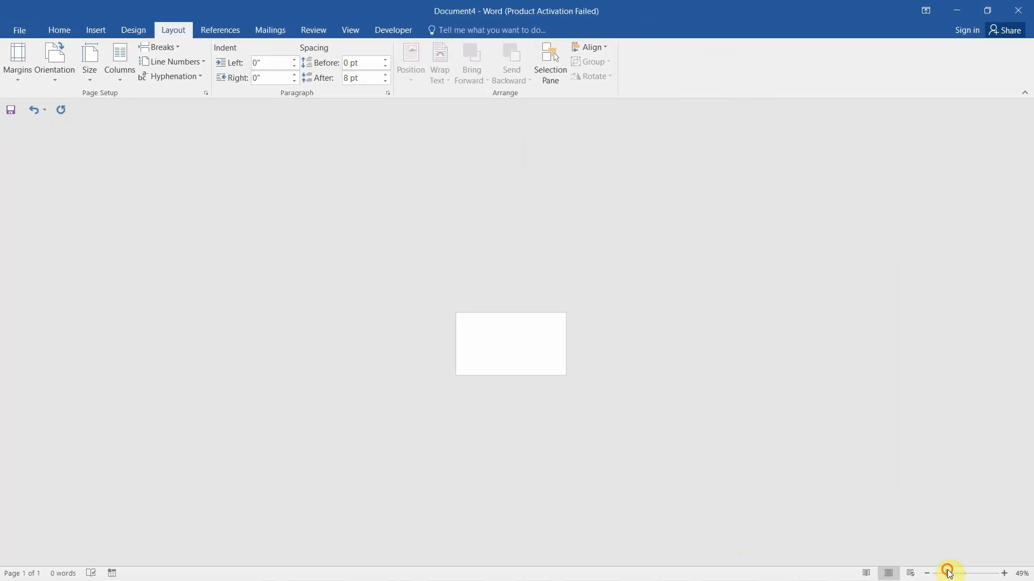
Zoom in on the card and insert a second blank card page below it
{"action": "left_click_drag", "start_coordinate": [948, 574], "coordinate": [969, 570]}
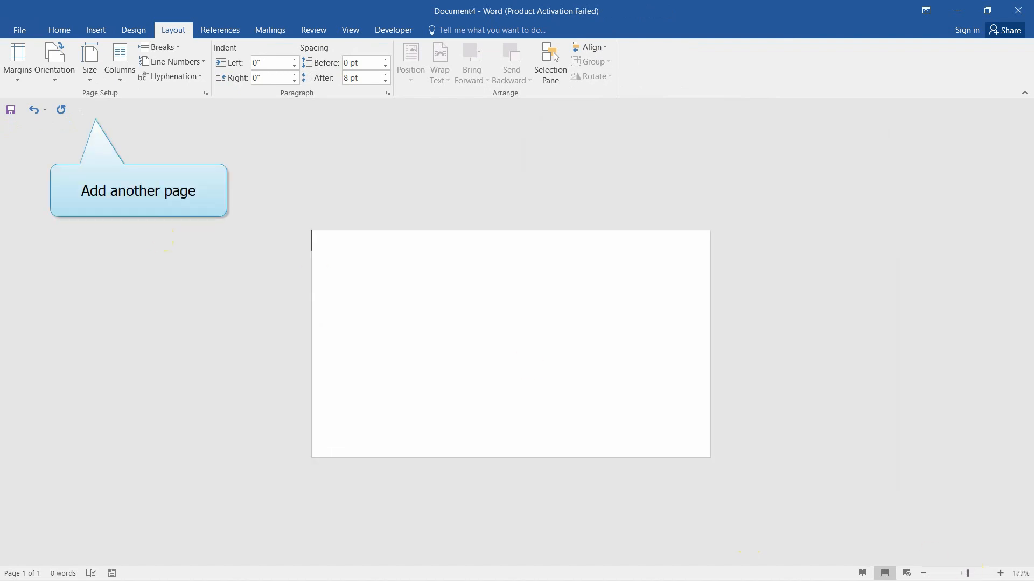
{"action": "left_click", "coordinate": [86, 35]}
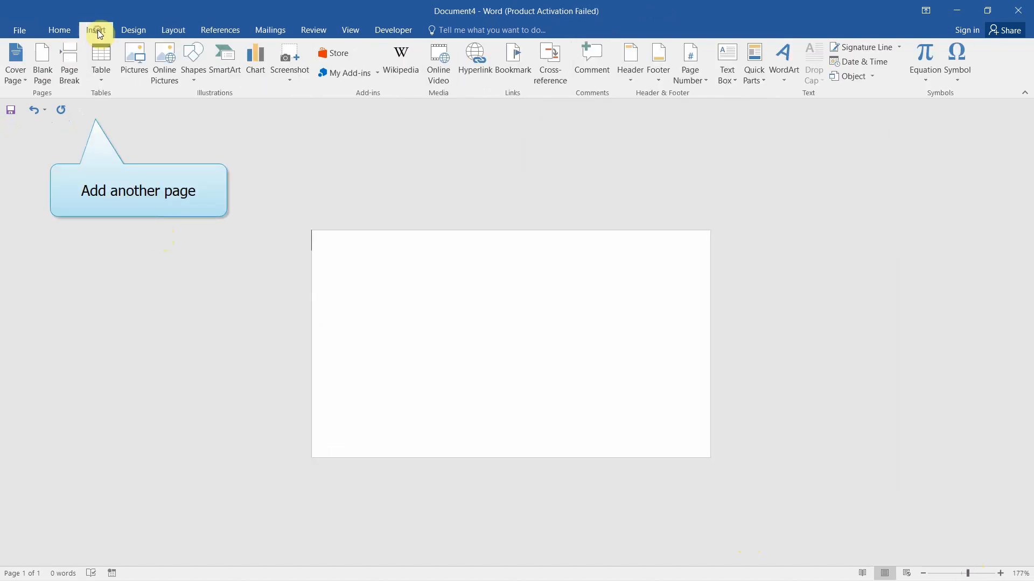
{"action": "left_click", "coordinate": [45, 80]}
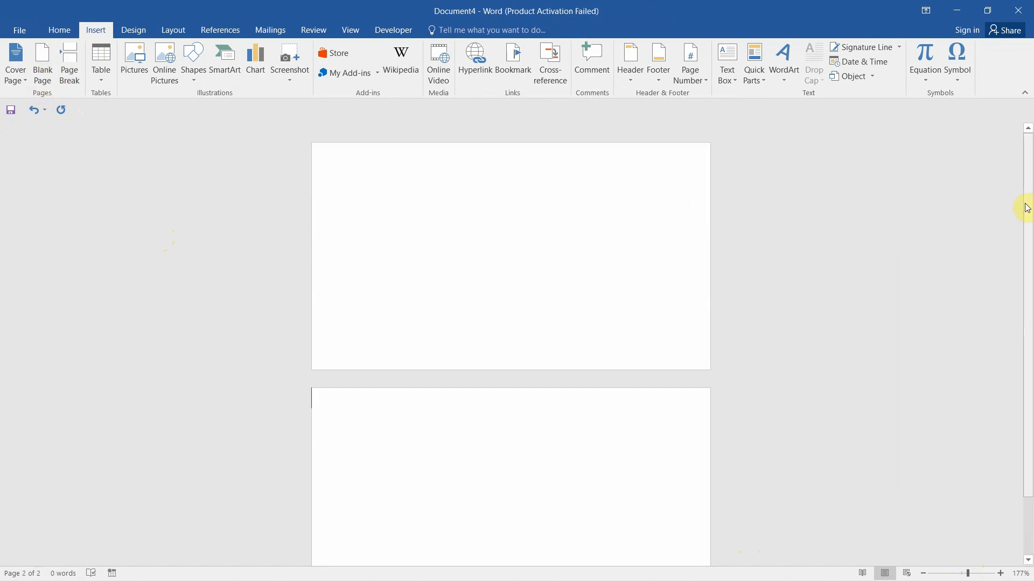
{"action": "left_click_drag", "start_coordinate": [1025, 205], "coordinate": [1029, 232]}
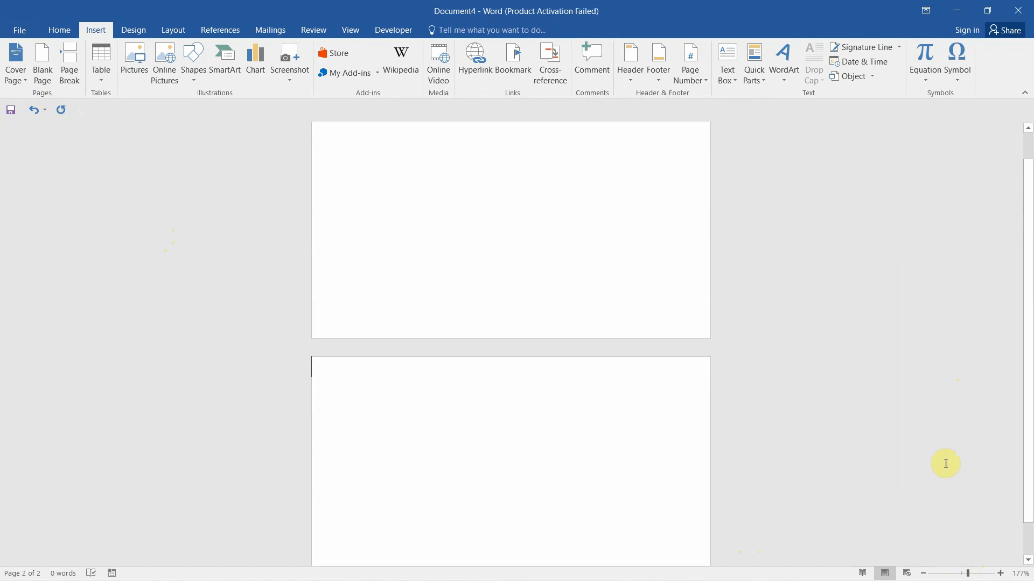
{"action": "left_click_drag", "start_coordinate": [965, 574], "coordinate": [969, 575]}
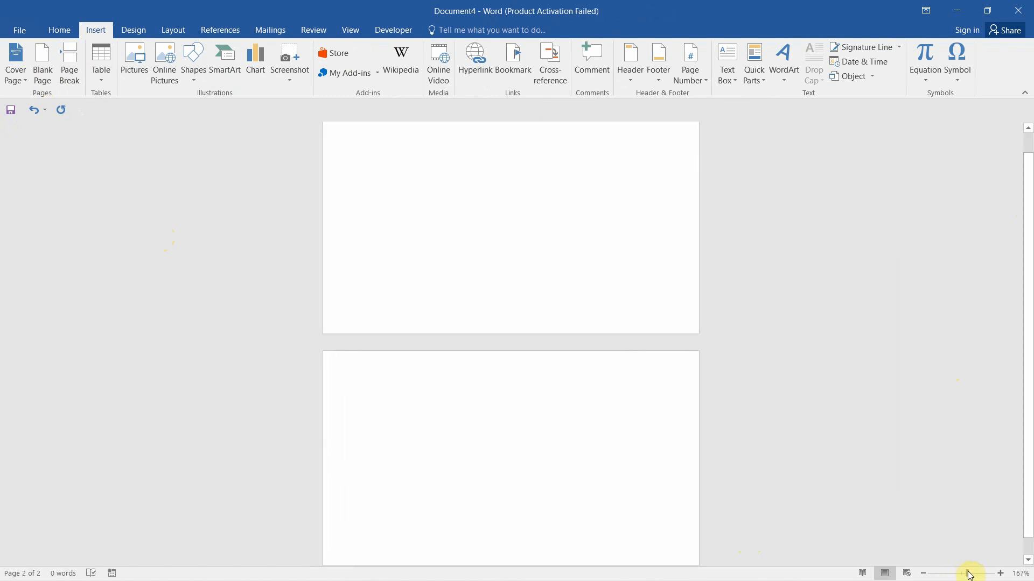
{"action": "left_click_drag", "start_coordinate": [1027, 291], "coordinate": [1027, 299]}
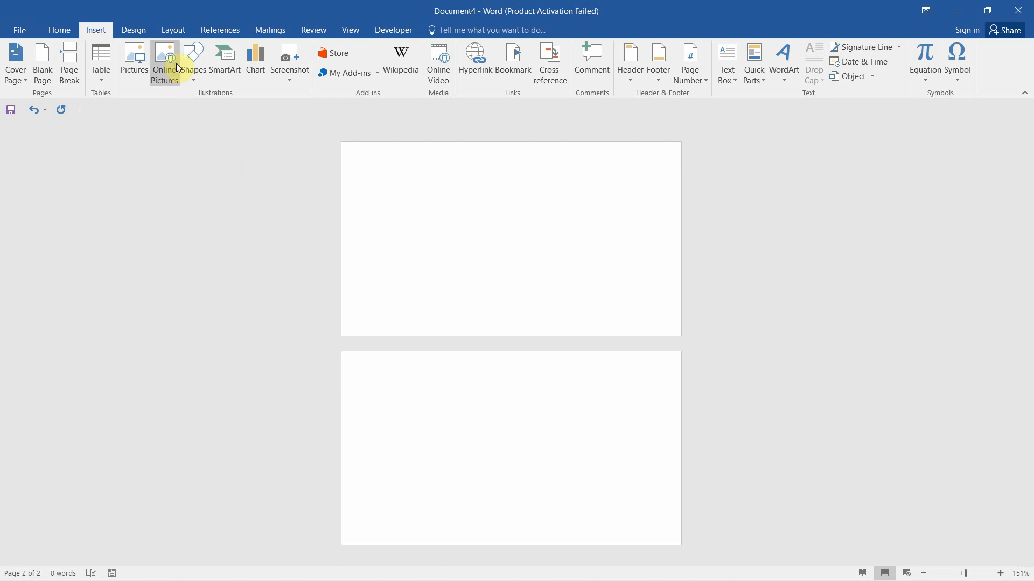
Draw a rectangle over the first page, sized 2 in tall by 3.5 in wide
{"action": "left_click", "coordinate": [194, 81]}
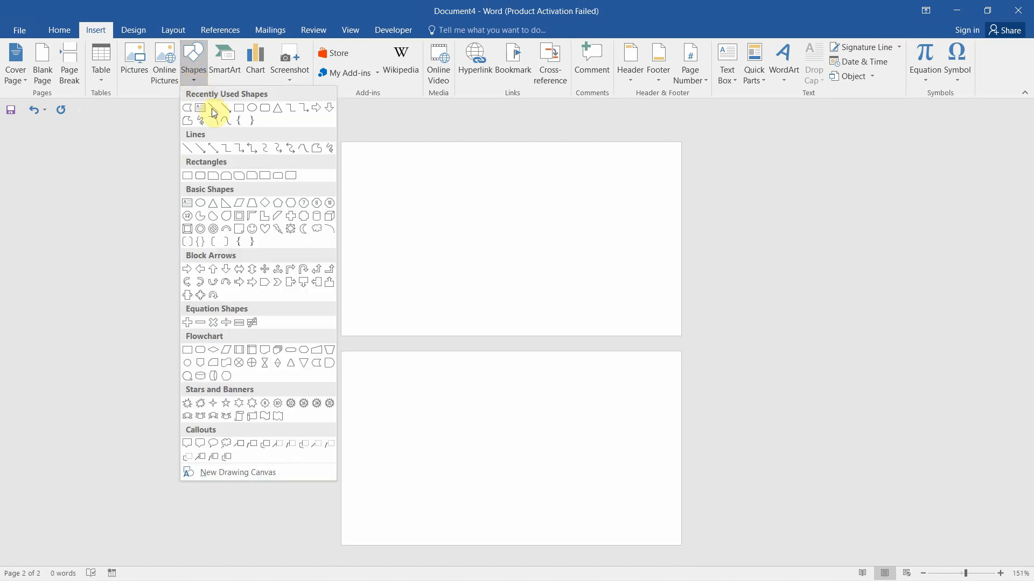
{"action": "left_click", "coordinate": [240, 109]}
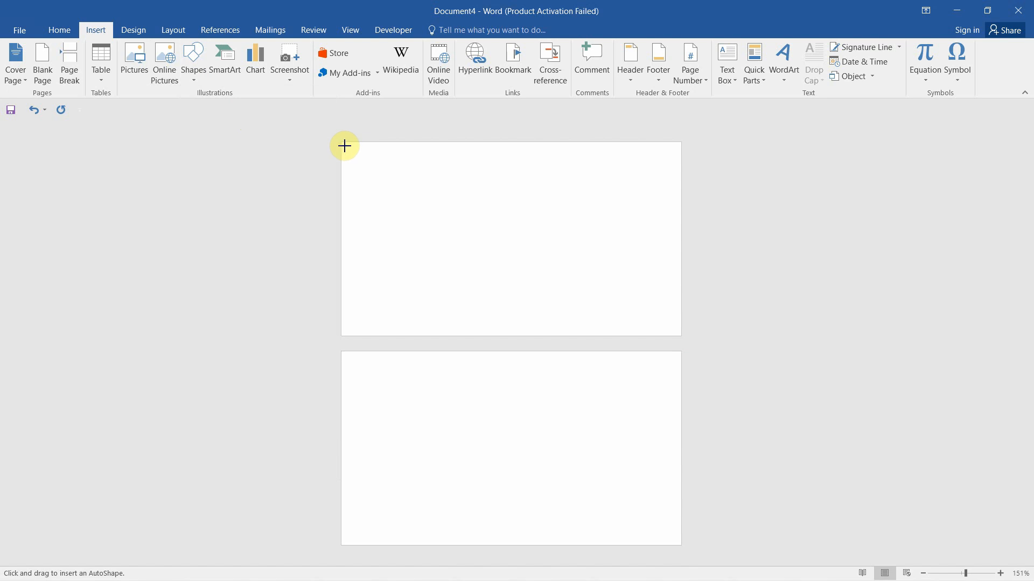
{"action": "left_click_drag", "start_coordinate": [345, 146], "coordinate": [607, 305]}
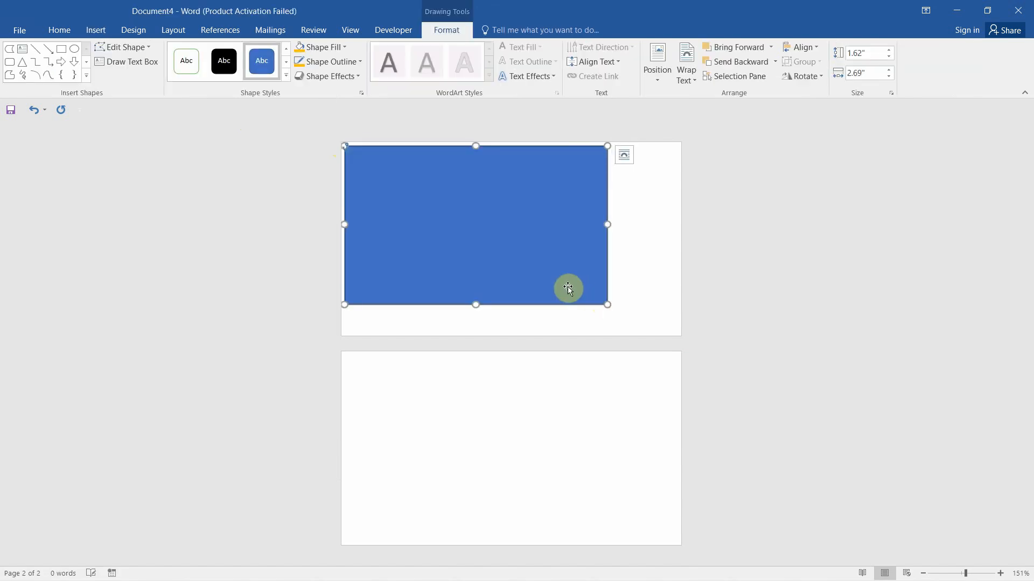
{"action": "left_click", "coordinate": [858, 58]}
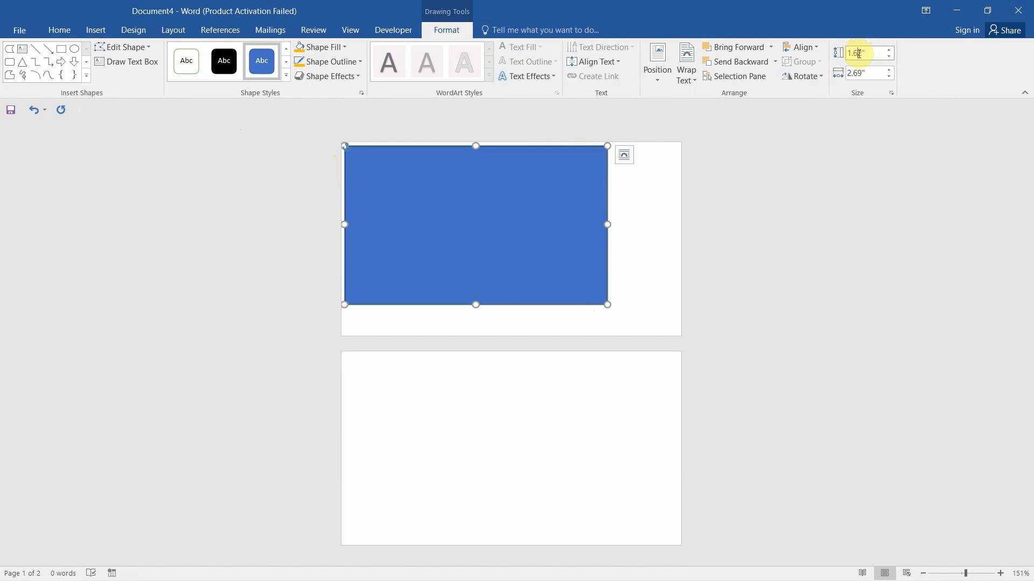
{"action": "type", "text": "2"}
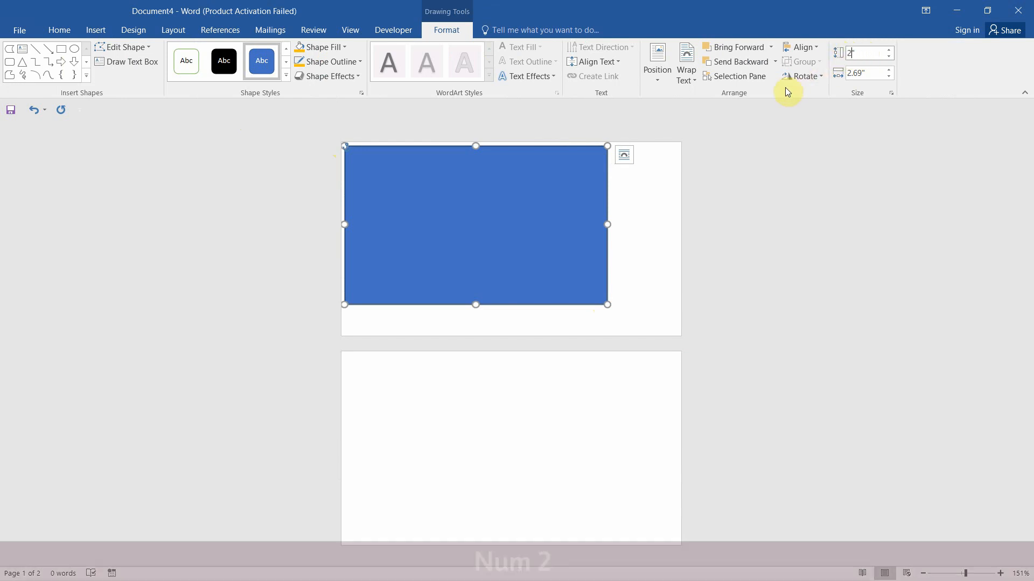
{"action": "left_click", "coordinate": [862, 72]}
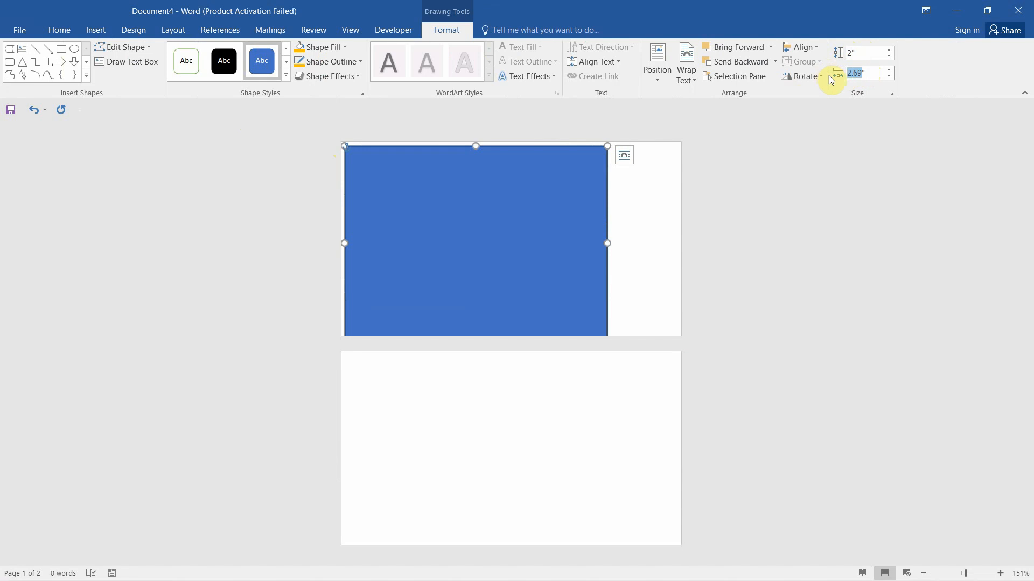
{"action": "type", "text": "3.5"}
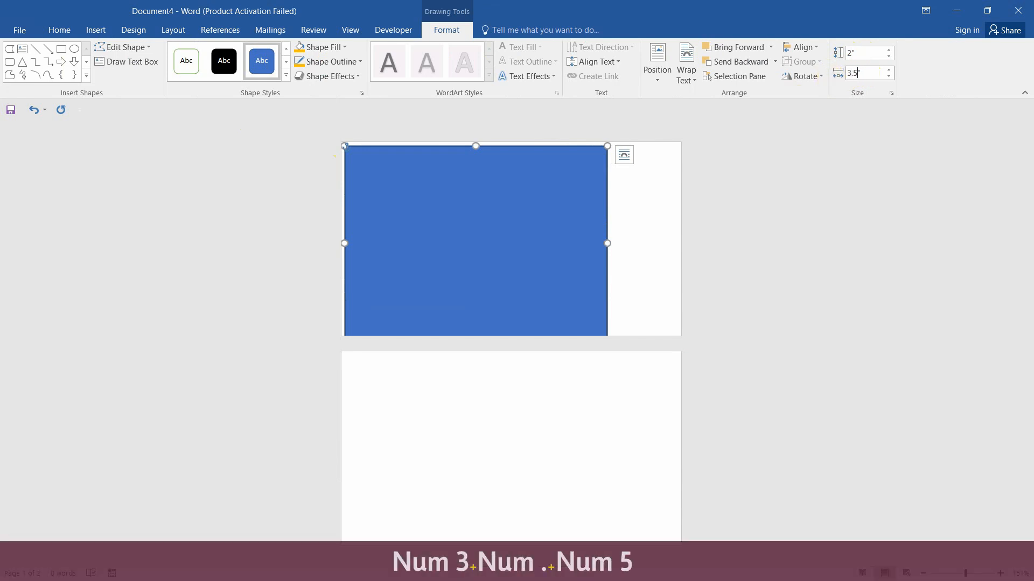
{"action": "key", "text": "Return"}
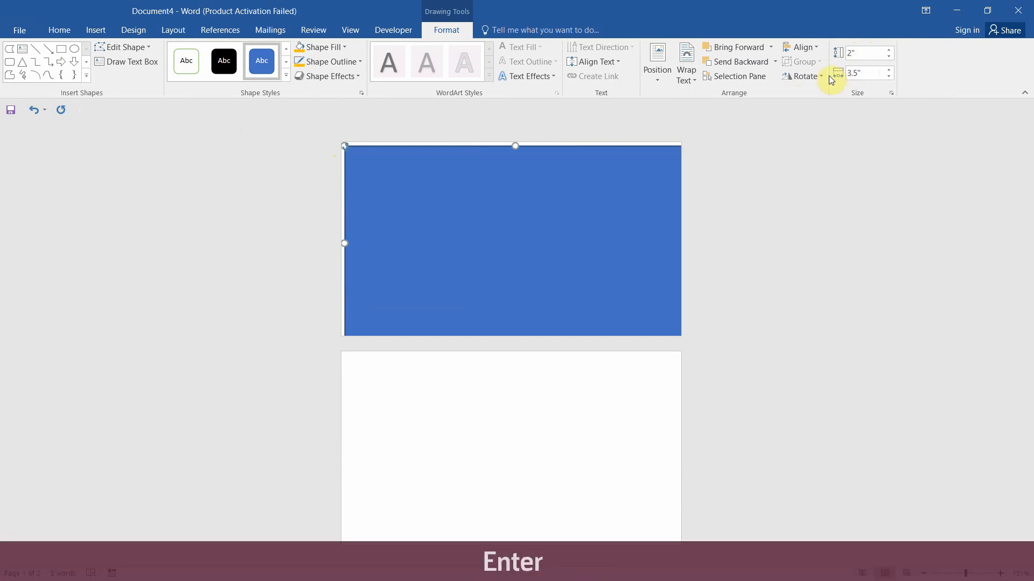
Align the rectangle to the centre and middle of the page
{"action": "left_click", "coordinate": [817, 47]}
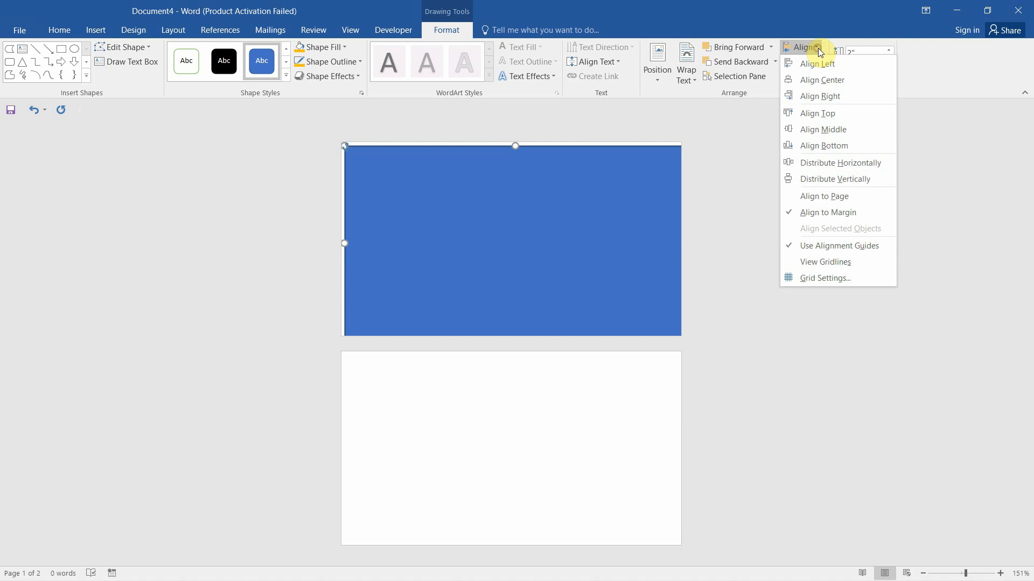
{"action": "left_click", "coordinate": [813, 82]}
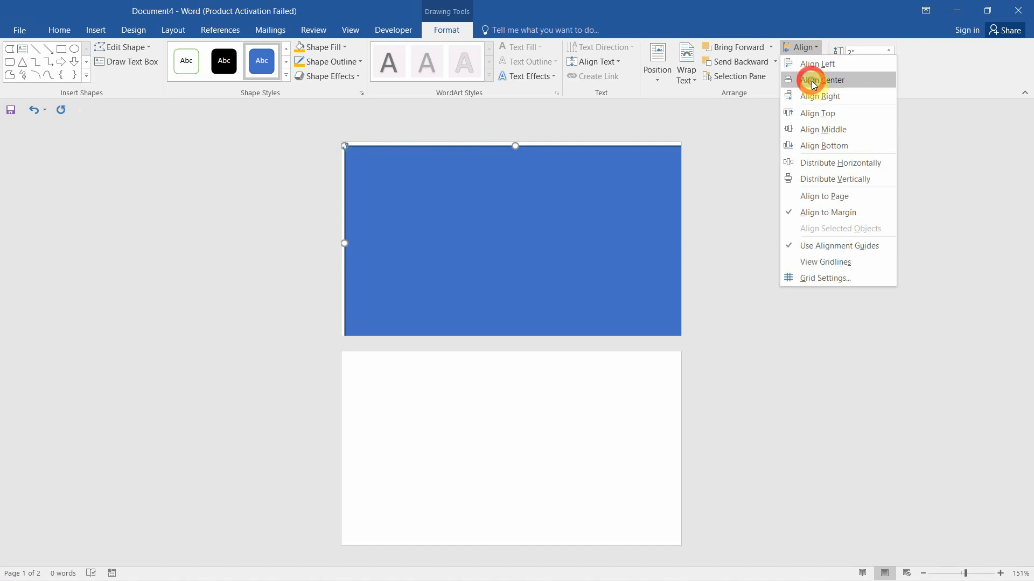
{"action": "left_click", "coordinate": [818, 47]}
{"action": "left_click", "coordinate": [814, 132]}
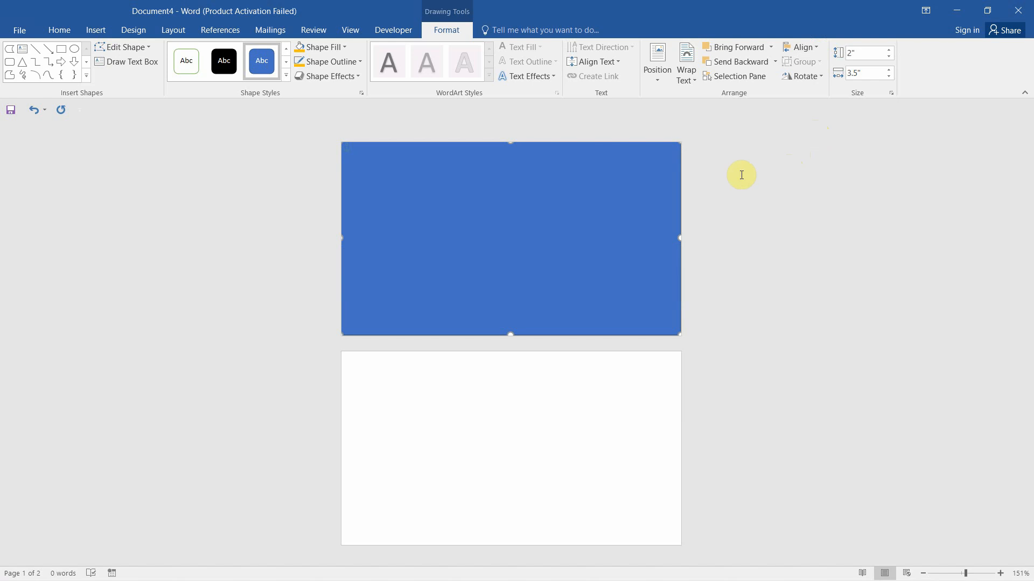
{"action": "left_click", "coordinate": [345, 48]}
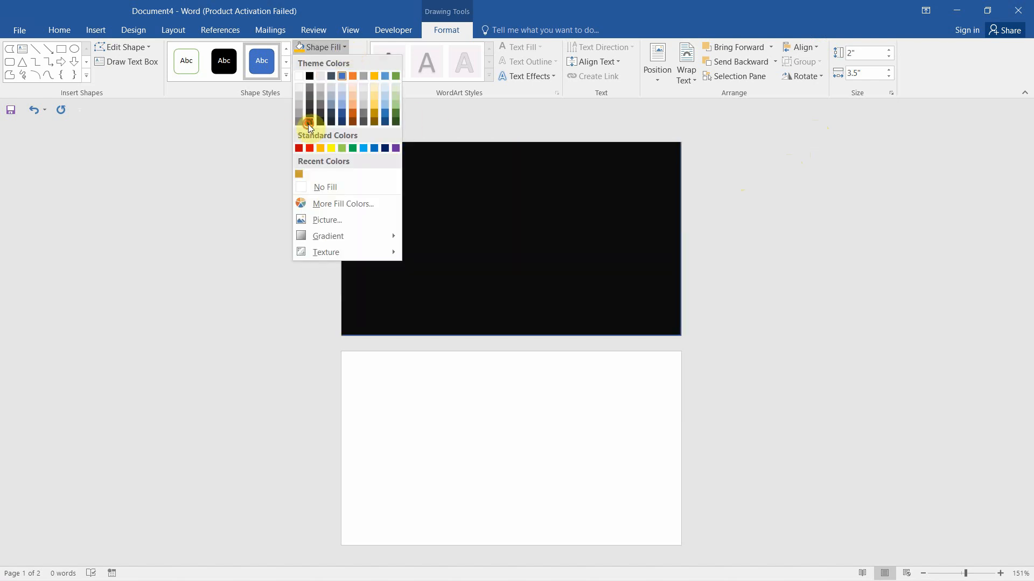
Fill the card rectangle with black and remove its outline
{"action": "left_click", "coordinate": [309, 123]}
{"action": "left_click", "coordinate": [360, 62]}
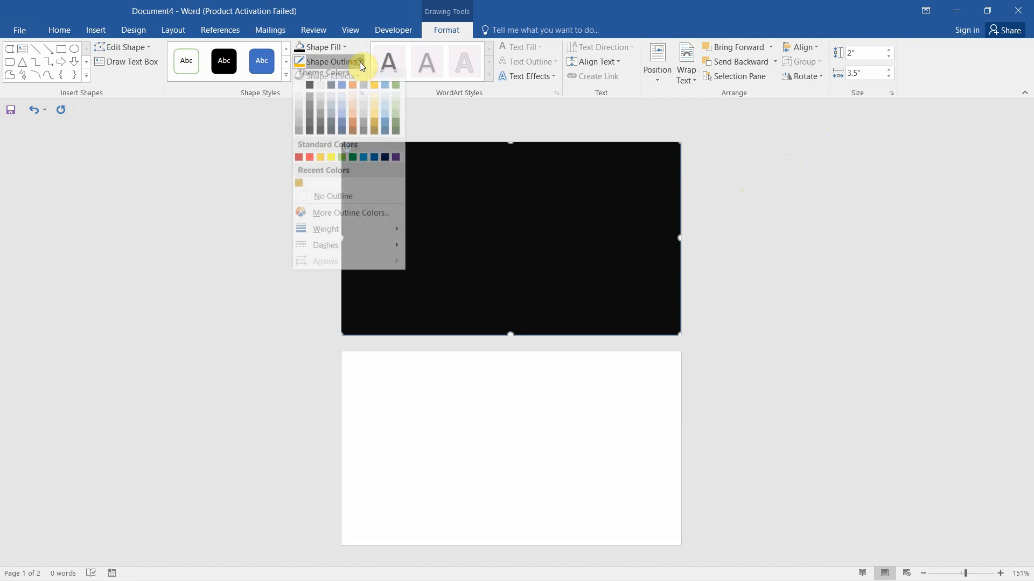
{"action": "left_click", "coordinate": [334, 202]}
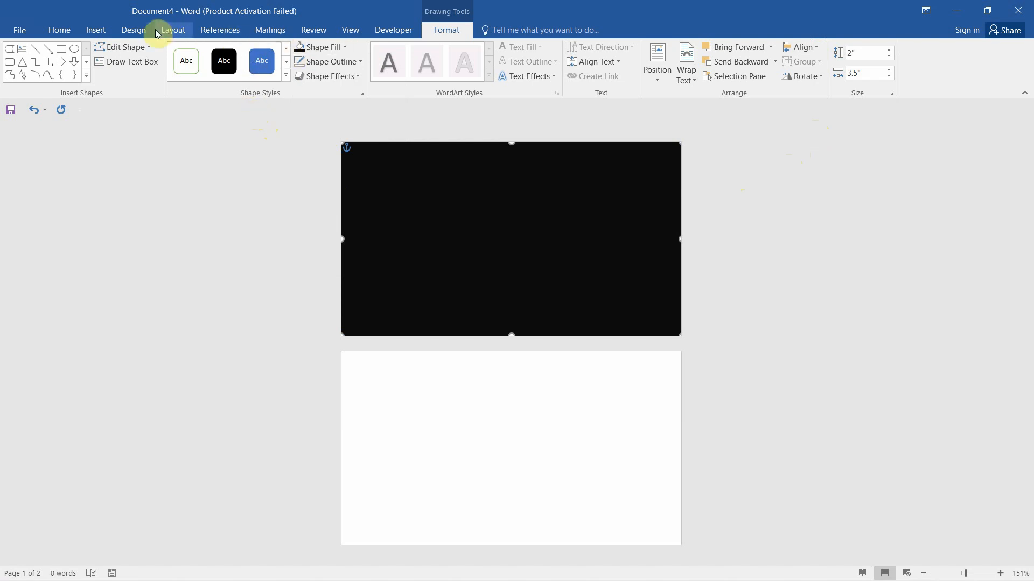
{"action": "left_click", "coordinate": [99, 33]}
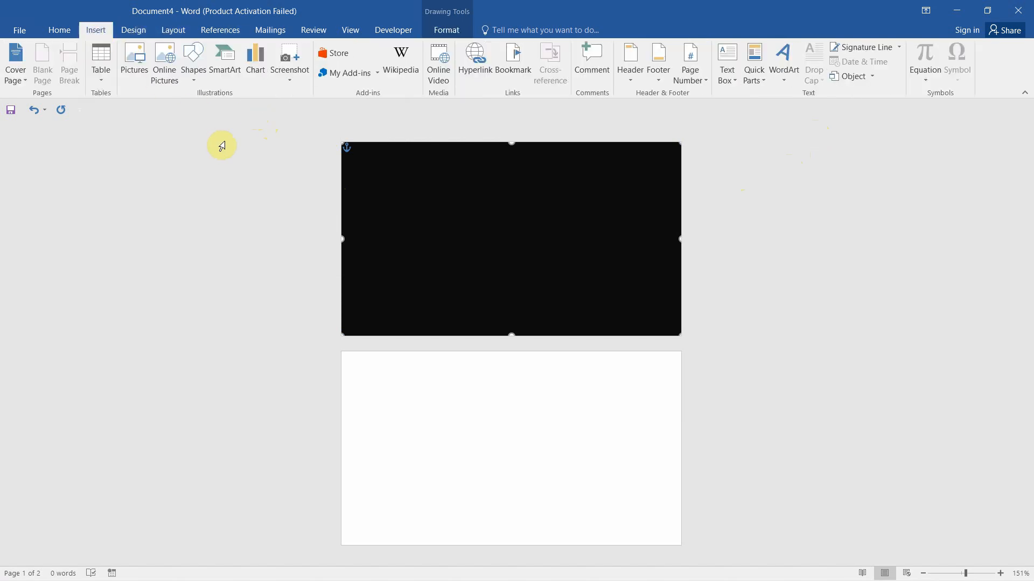
Draw a rectangle band across the card, 3.5 in wide, centred vertically
{"action": "left_click", "coordinate": [193, 81]}
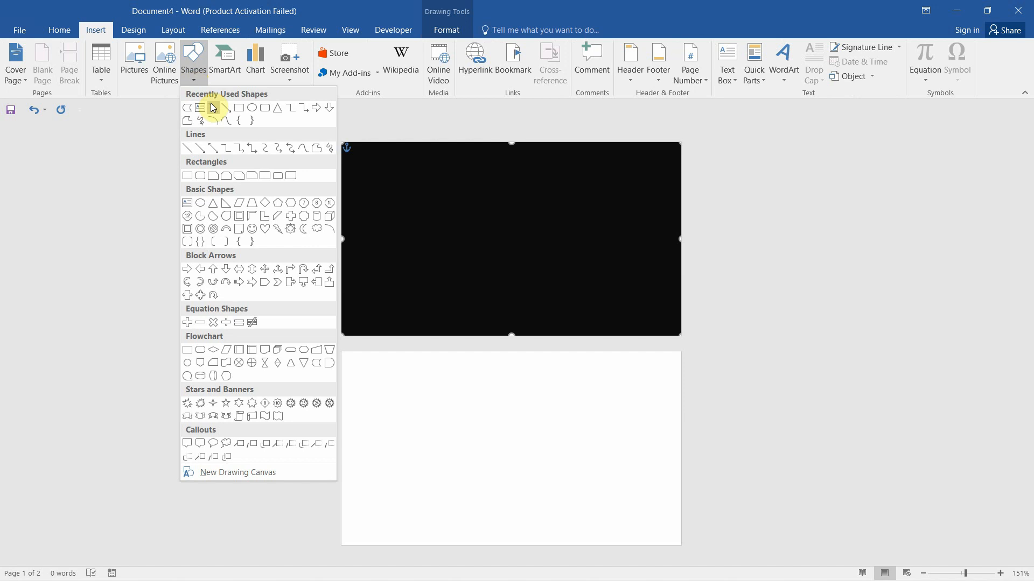
{"action": "left_click", "coordinate": [240, 108]}
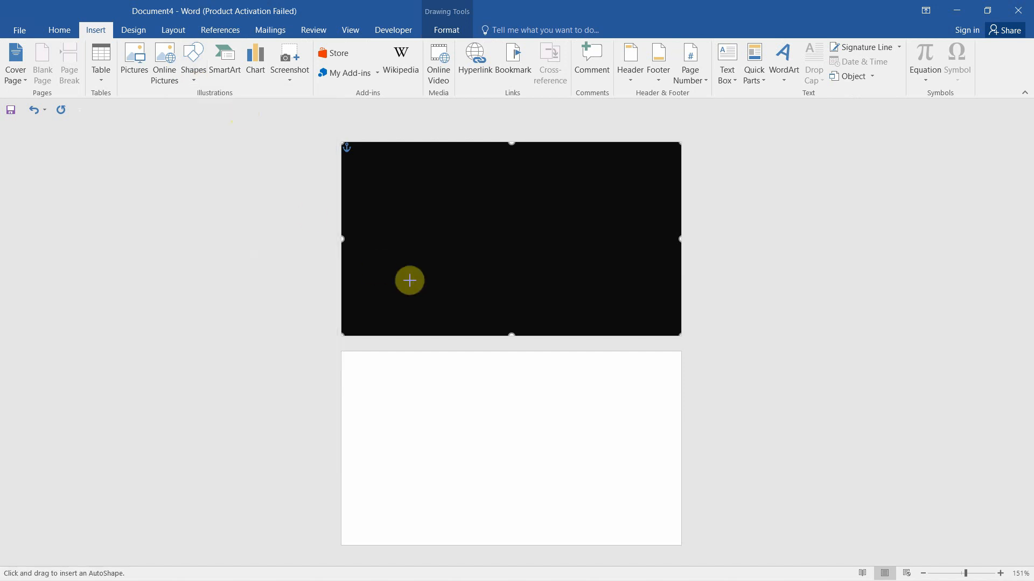
{"action": "mouse_move", "coordinate": [341, 211]}
{"action": "left_mouse_down"}
{"action": "mouse_move", "coordinate": [408, 249]}
{"action": "mouse_move", "coordinate": [579, 270]}
{"action": "mouse_move", "coordinate": [679, 273]}
{"action": "mouse_move", "coordinate": [681, 264]}
{"action": "left_mouse_up"}
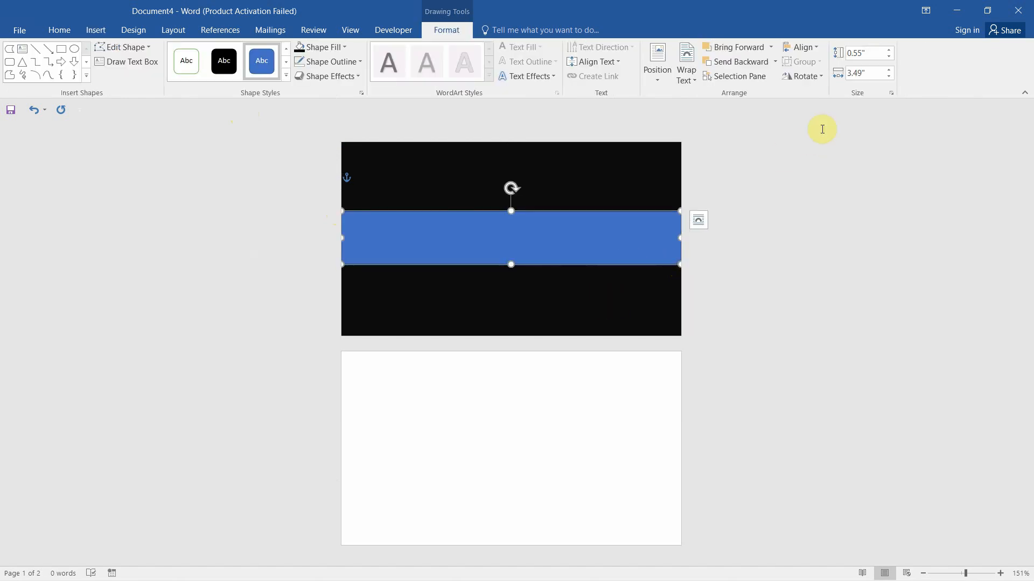
{"action": "left_click", "coordinate": [857, 73]}
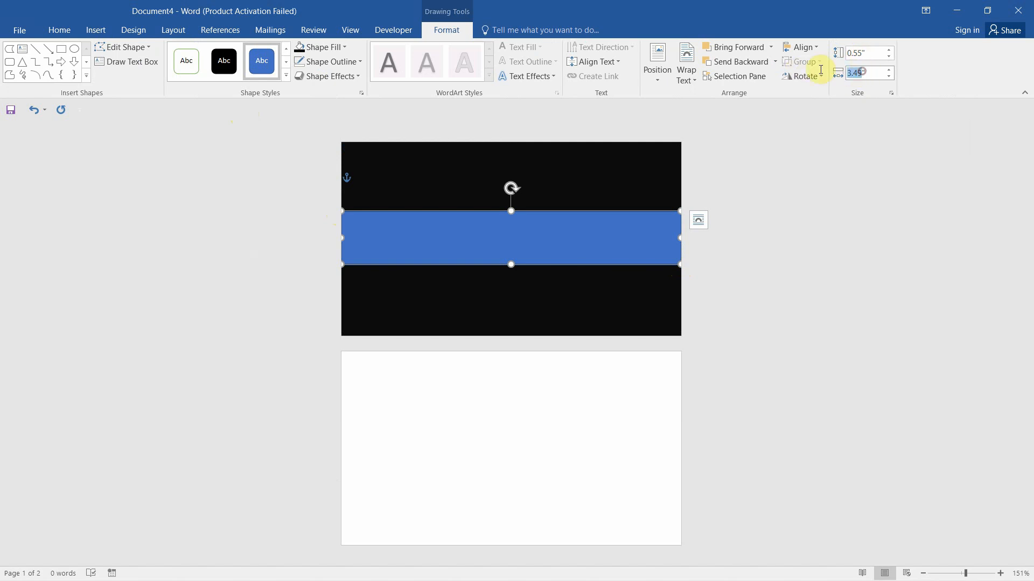
{"action": "type", "text": "3.5"}
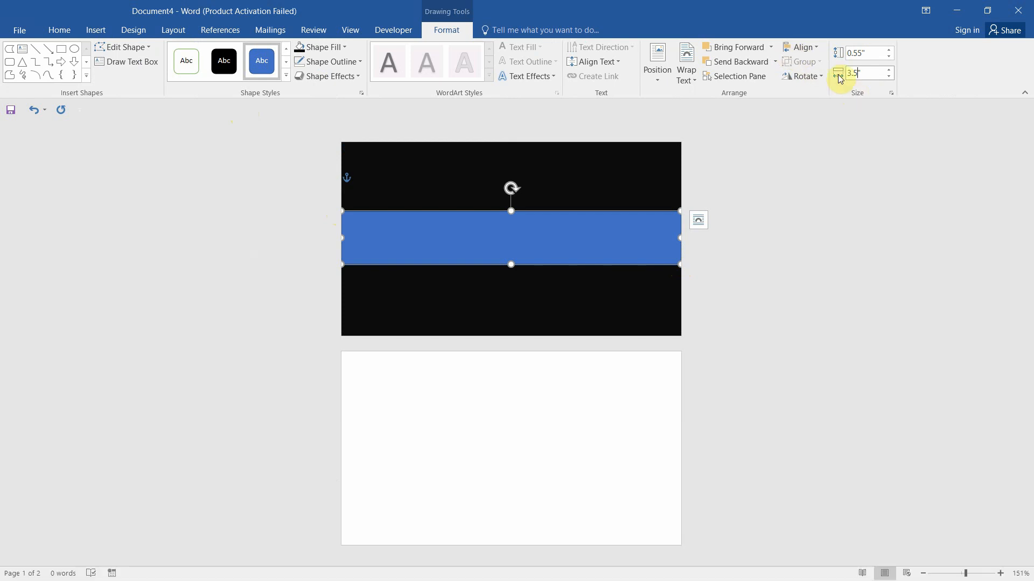
{"action": "left_click", "coordinate": [816, 48]}
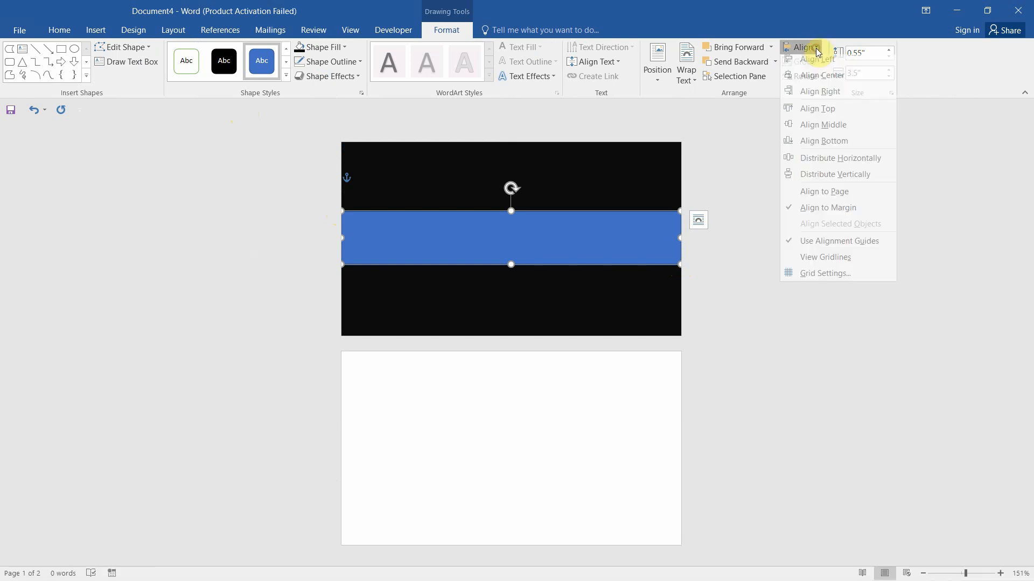
{"action": "left_click", "coordinate": [820, 129]}
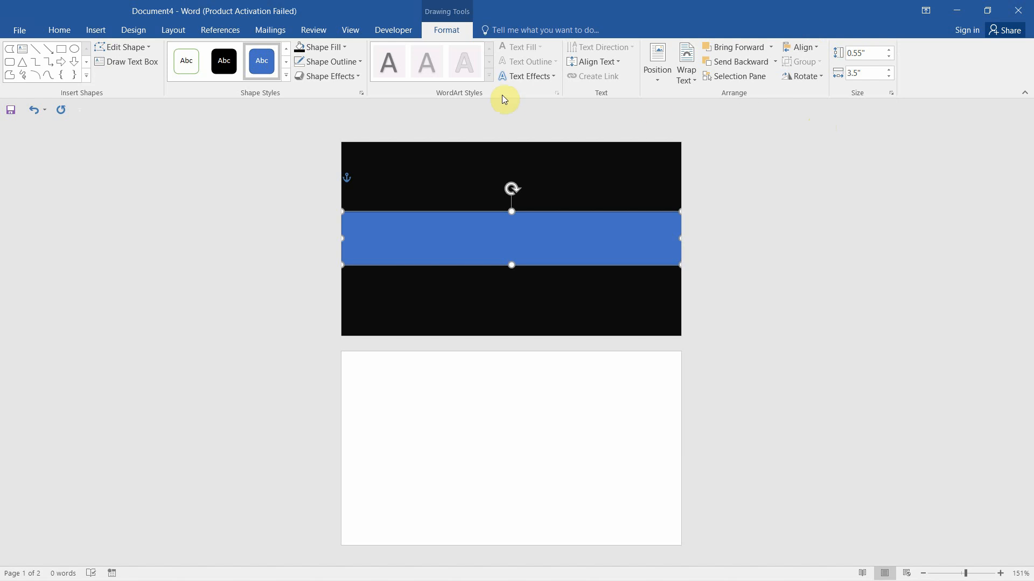
Give the band a gold fill with no outline
{"action": "left_click", "coordinate": [359, 61]}
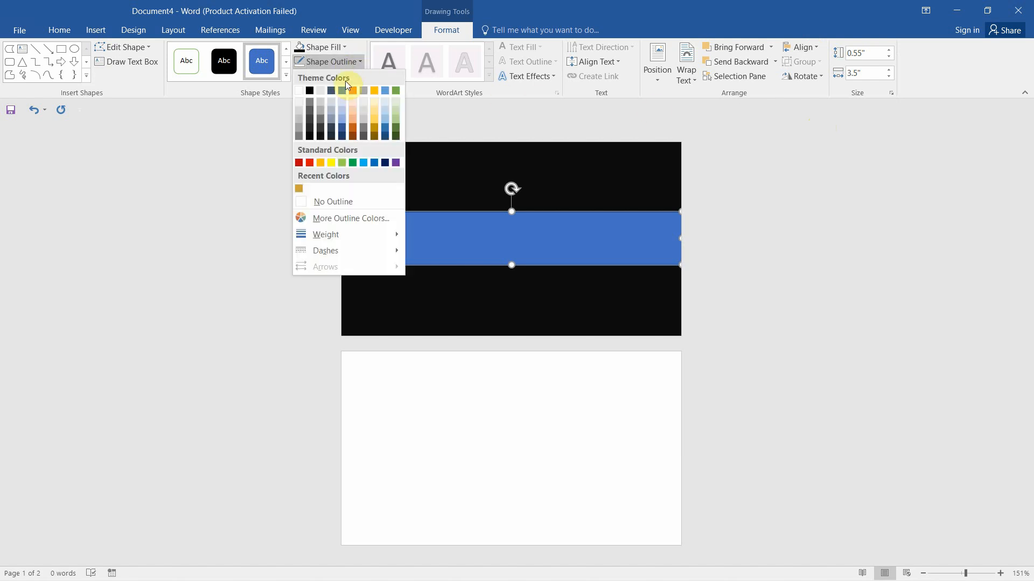
{"action": "left_click", "coordinate": [320, 202]}
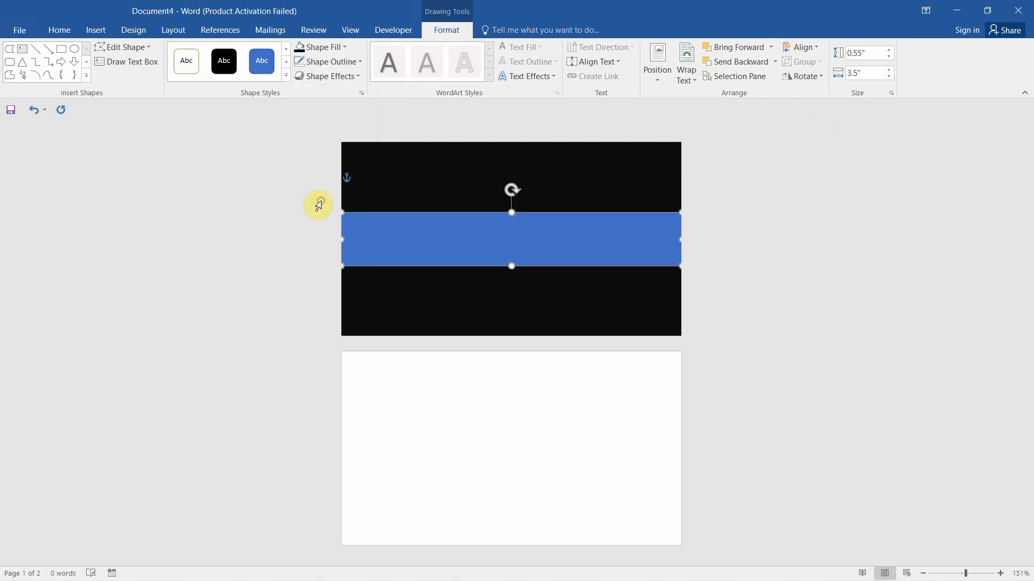
{"action": "left_click", "coordinate": [344, 48]}
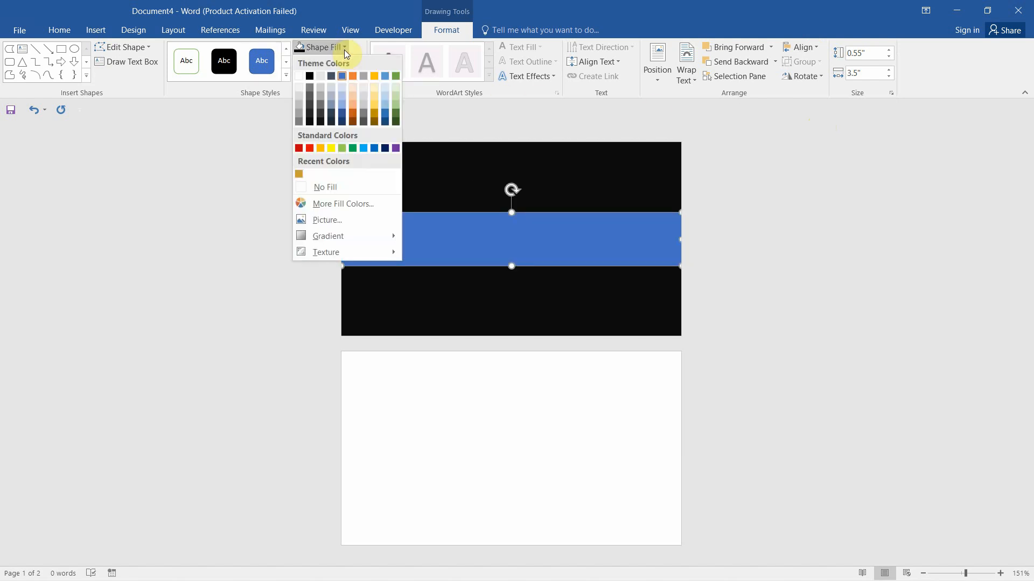
{"action": "left_click", "coordinate": [322, 149]}
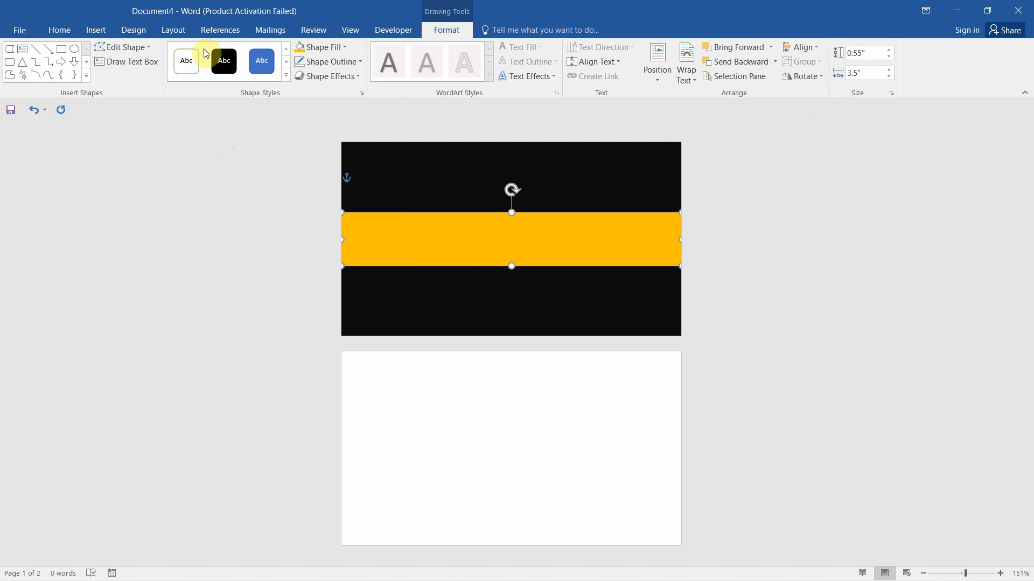
{"action": "left_click", "coordinate": [94, 30]}
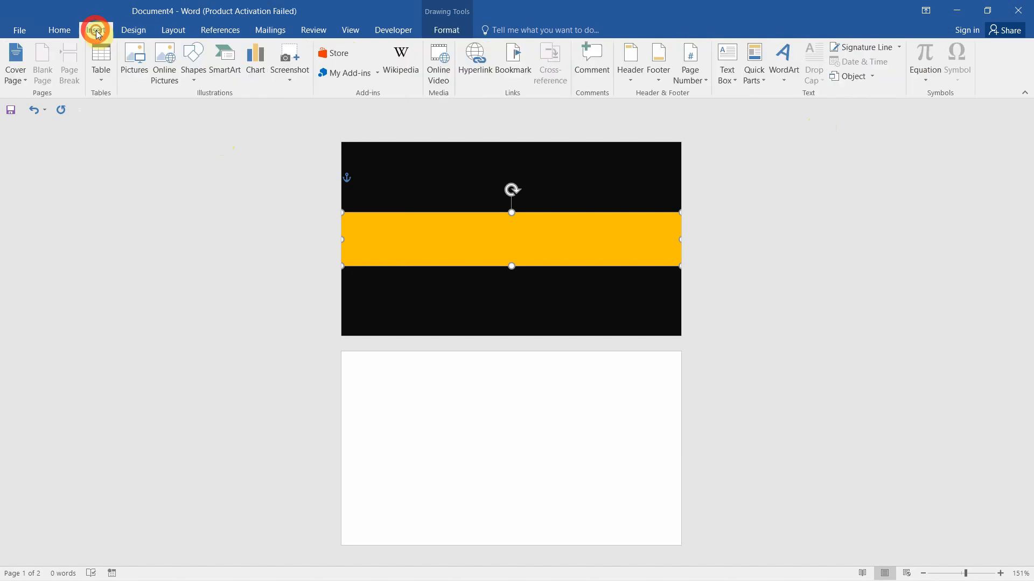
Draw a 1.69 in circle on the card's right side, centred on the band
{"action": "left_click", "coordinate": [195, 83]}
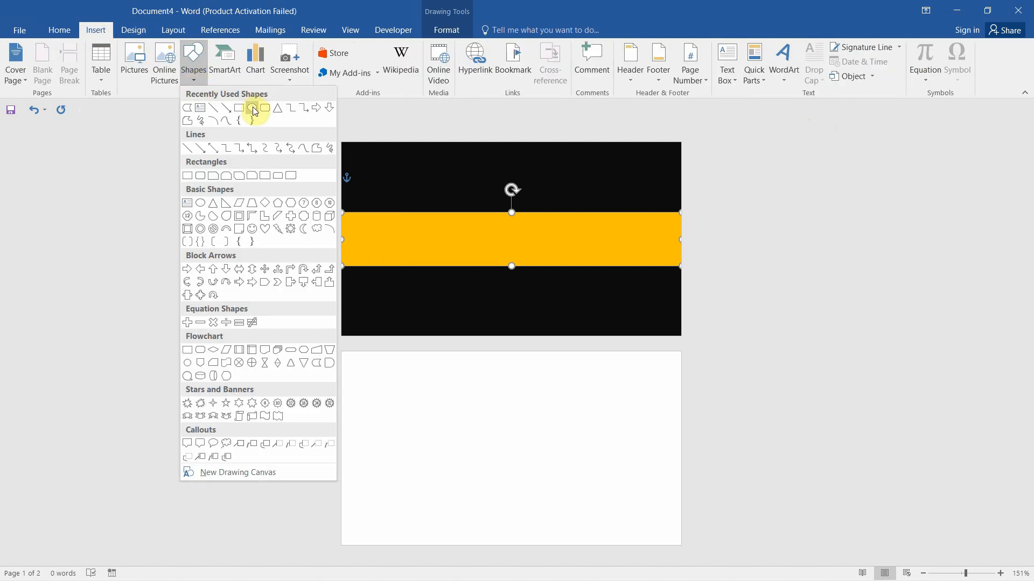
{"action": "left_click", "coordinate": [252, 107]}
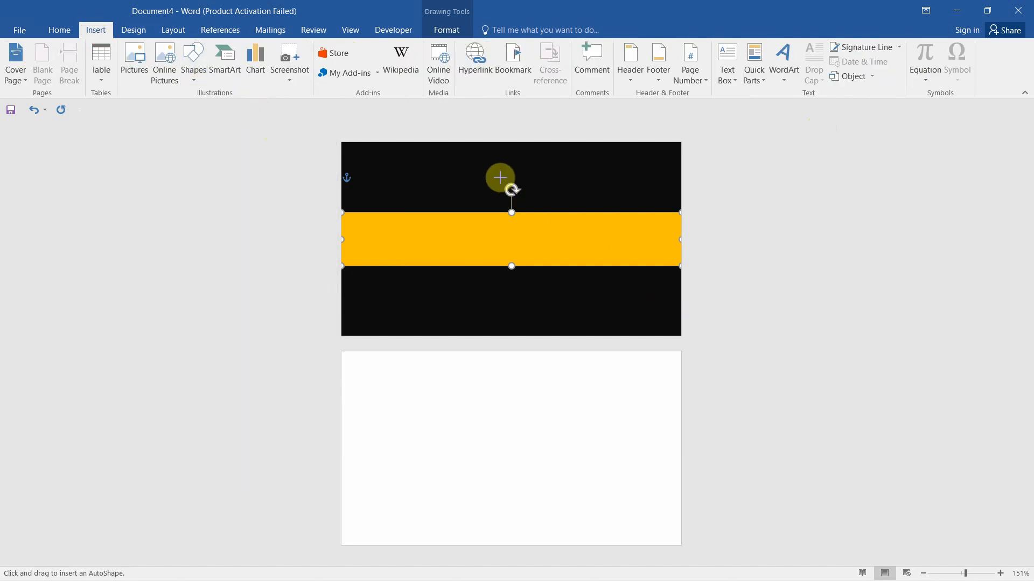
{"action": "left_click_drag", "start_coordinate": [503, 178], "coordinate": [641, 334]}
{"action": "left_click_drag", "start_coordinate": [600, 240], "coordinate": [604, 215]}
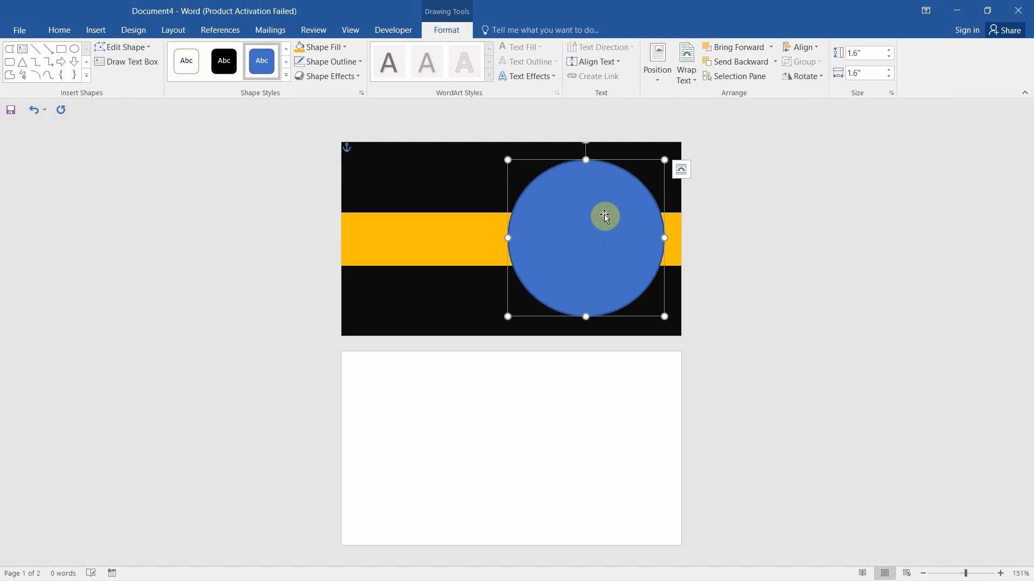
{"action": "left_click_drag", "start_coordinate": [507, 319], "coordinate": [496, 323]}
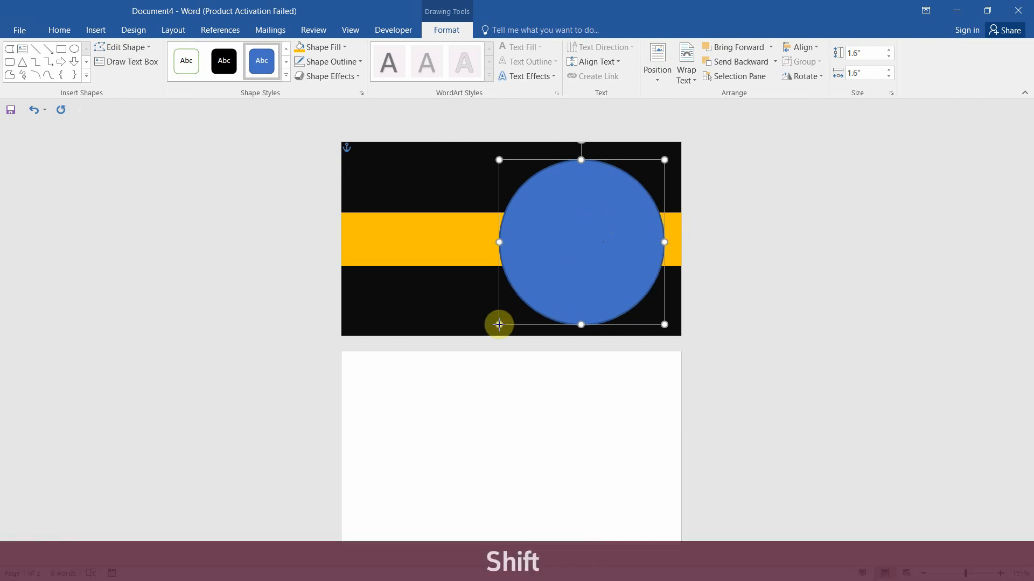
{"action": "left_click_drag", "start_coordinate": [598, 247], "coordinate": [599, 246]}
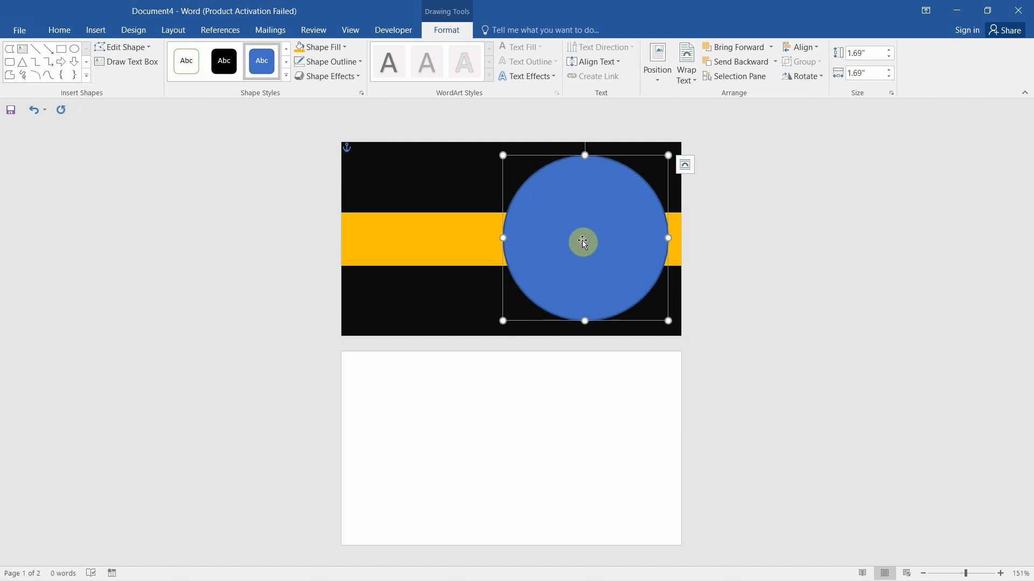
Fill the circle gold and remove its outline
{"action": "left_click", "coordinate": [325, 47]}
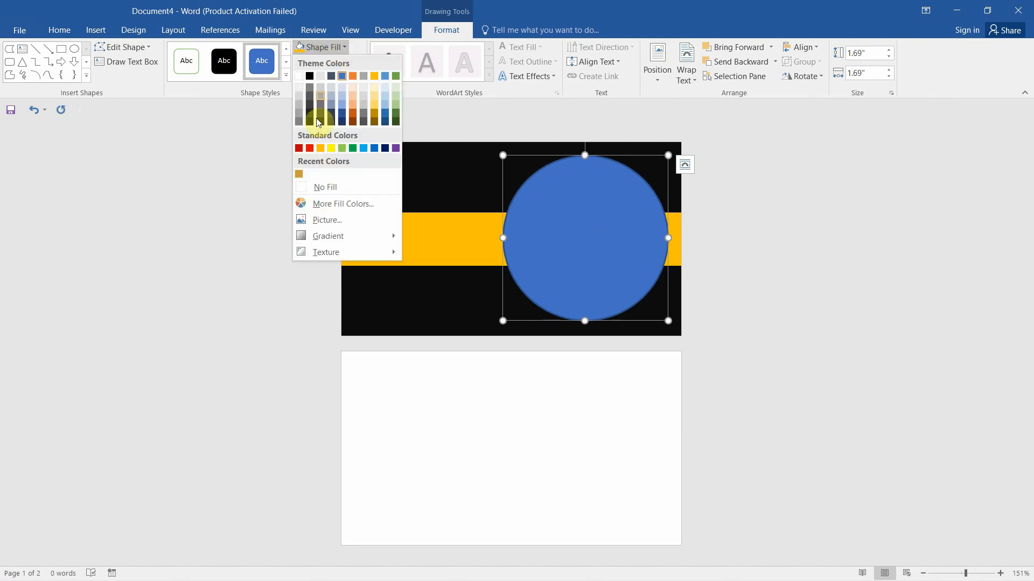
{"action": "left_click", "coordinate": [318, 146]}
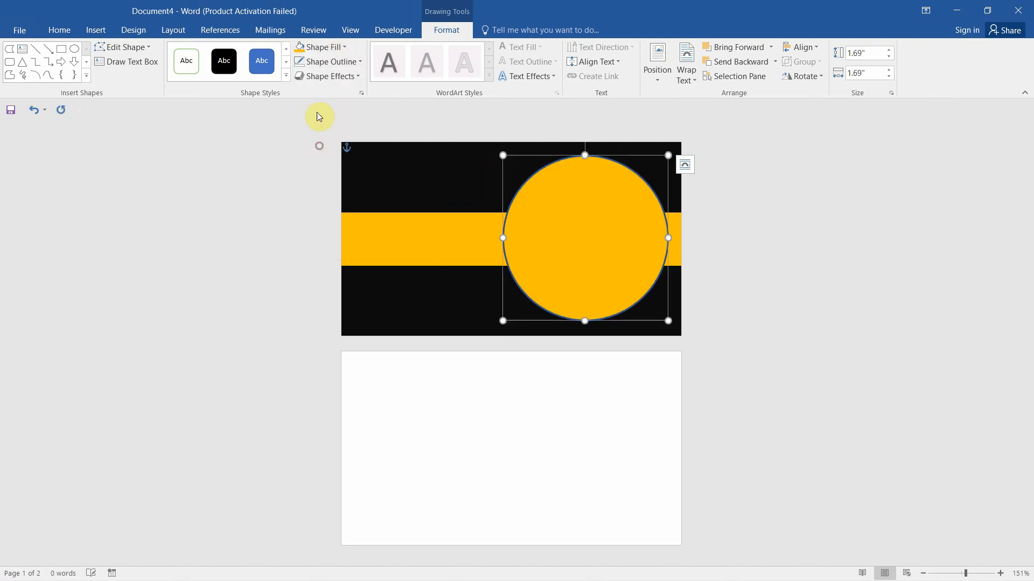
{"action": "left_click", "coordinate": [357, 63]}
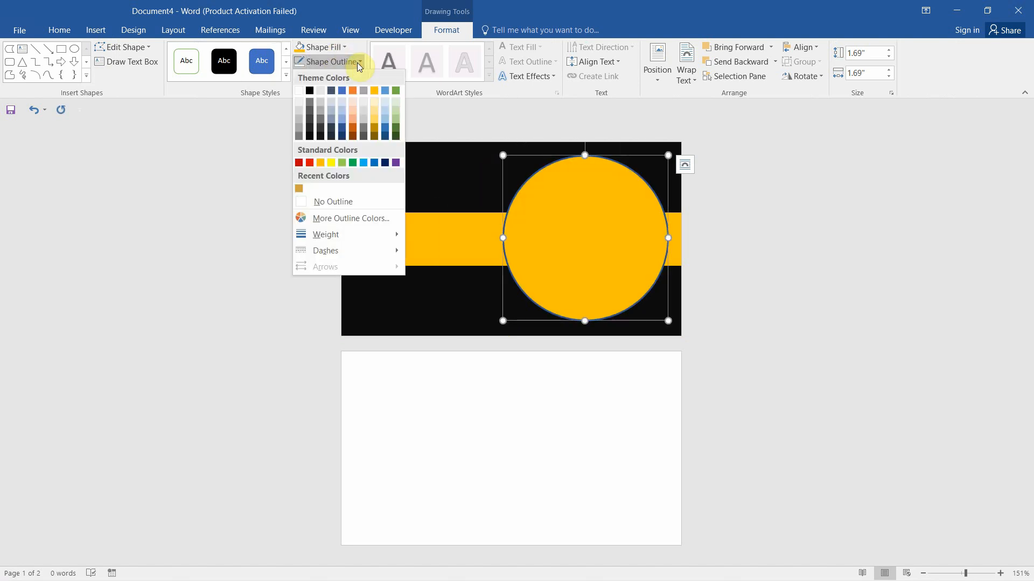
{"action": "left_click", "coordinate": [313, 201]}
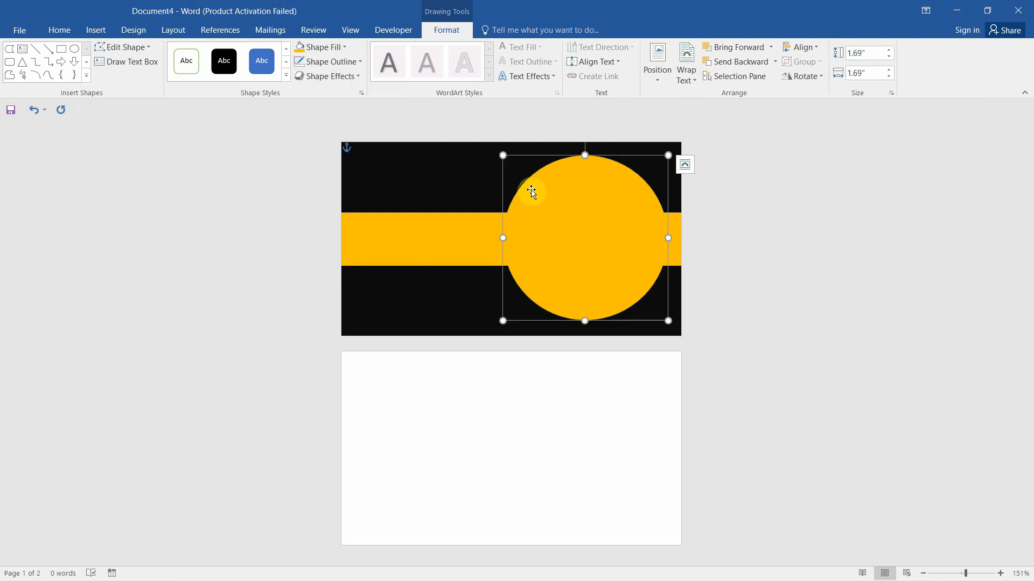
{"action": "key", "text": "ctrl"}
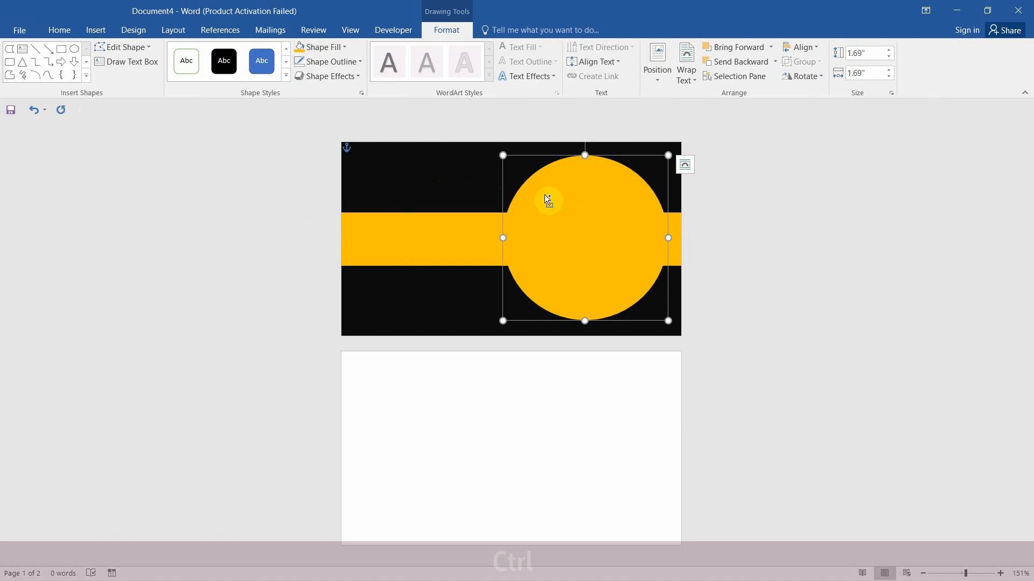
Duplicate the gold circle to the left and fill the copy black
{"action": "left_click_drag", "start_coordinate": [563, 189], "coordinate": [426, 198]}
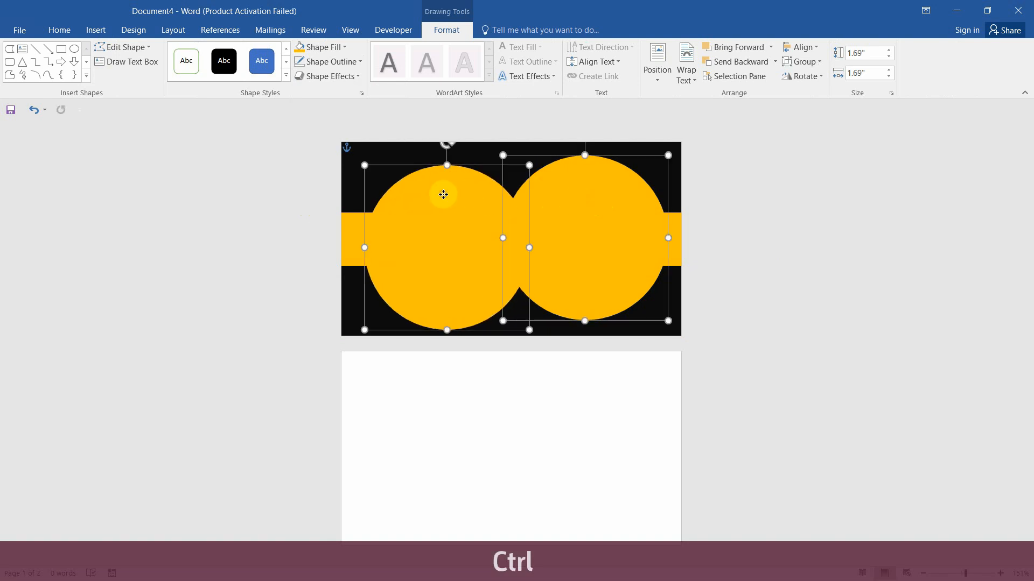
{"action": "left_click", "coordinate": [381, 154]}
{"action": "left_click", "coordinate": [433, 203]}
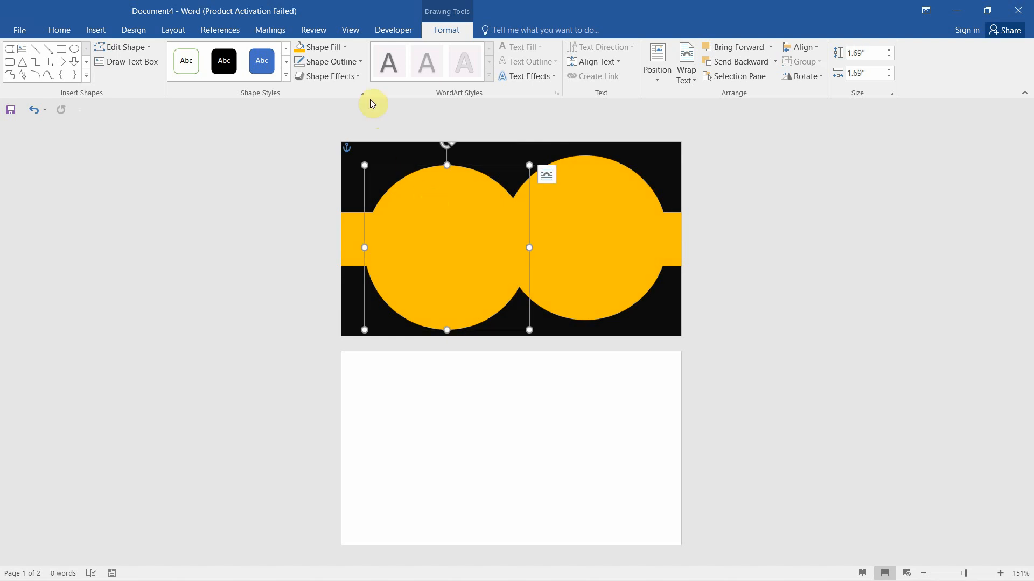
{"action": "left_click", "coordinate": [345, 49]}
{"action": "left_click", "coordinate": [307, 124]}
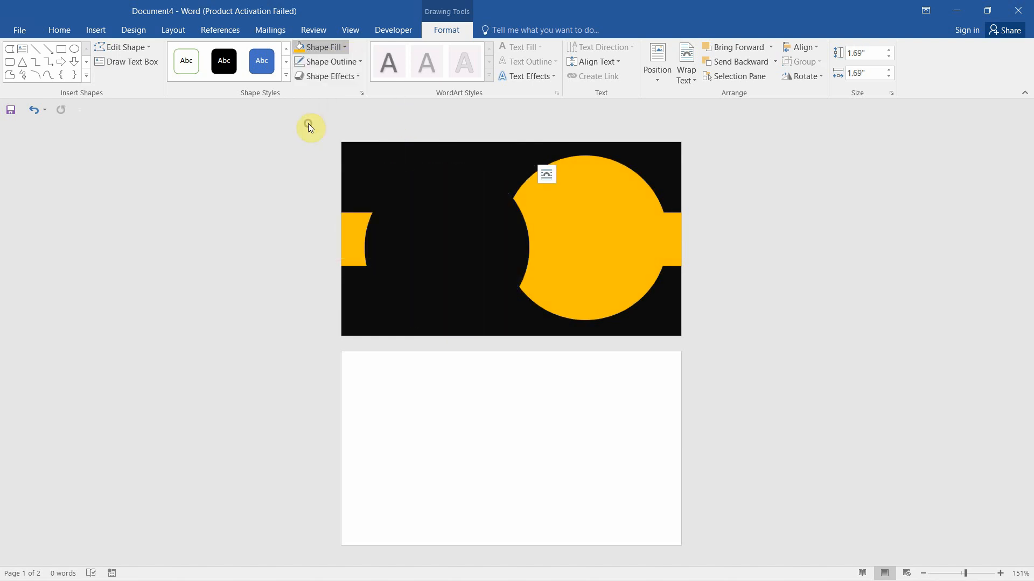
Resize the black circle to about 1.46 in and centre it inside the gold circle
{"action": "left_click", "coordinate": [429, 210]}
{"action": "left_click_drag", "start_coordinate": [429, 210], "coordinate": [572, 205]}
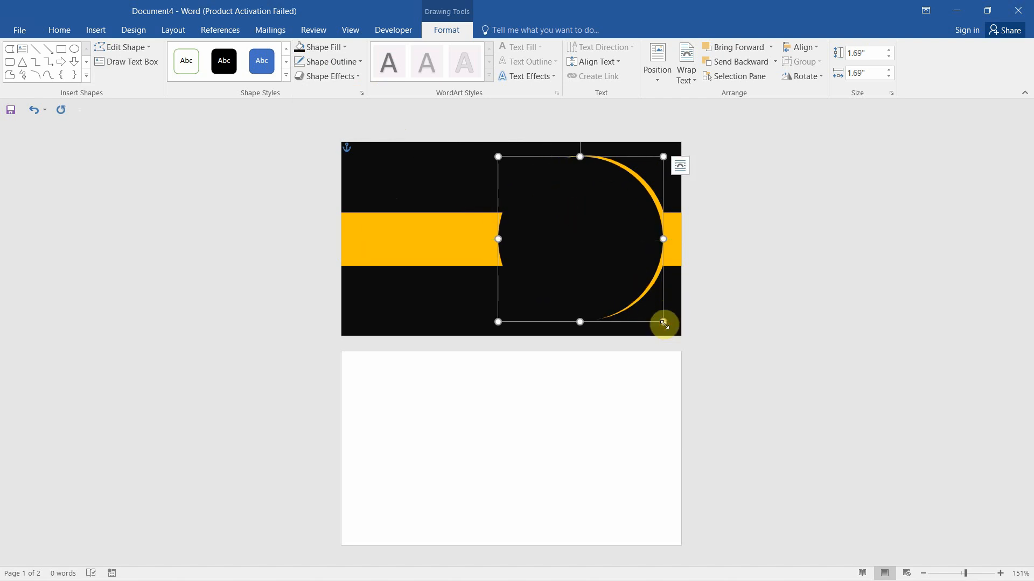
{"action": "left_click_drag", "start_coordinate": [664, 323], "coordinate": [623, 283]}
{"action": "left_click_drag", "start_coordinate": [556, 219], "coordinate": [582, 249]}
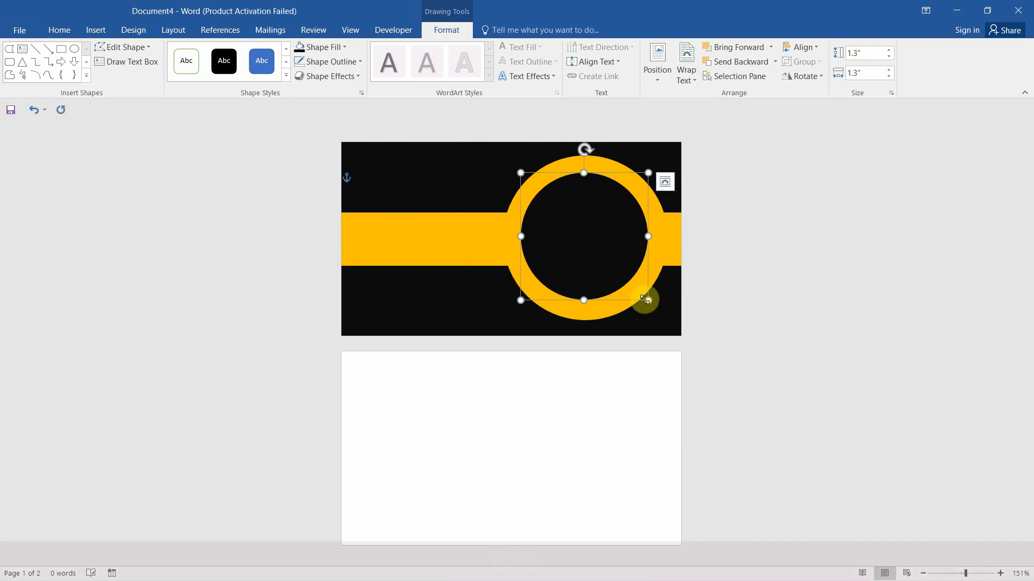
{"action": "left_click_drag", "start_coordinate": [645, 300], "coordinate": [664, 316]}
{"action": "left_click_drag", "start_coordinate": [625, 266], "coordinate": [605, 242]}
{"action": "left_click", "coordinate": [320, 195]}
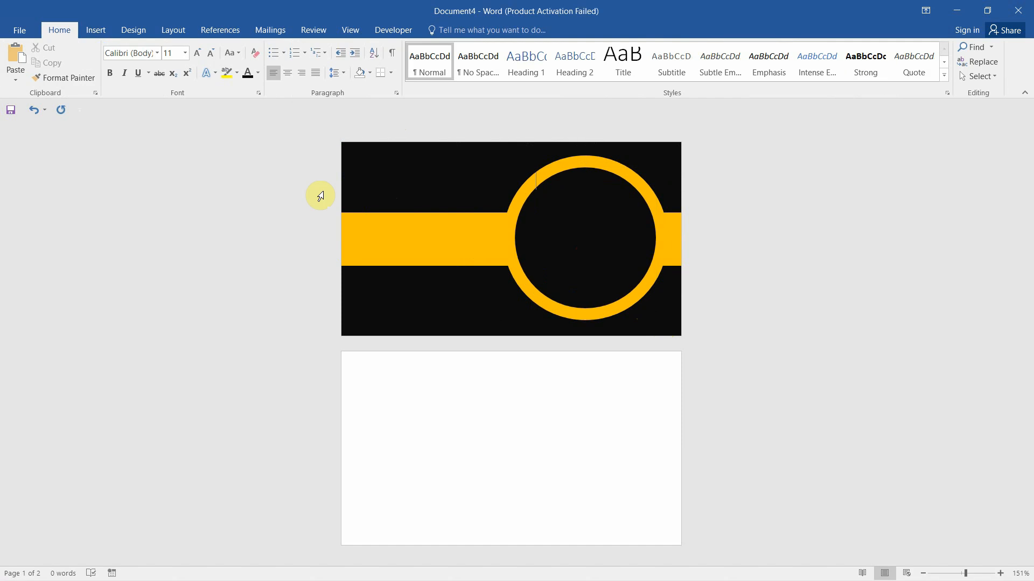
Paste the copied logo and company name and move them into the black circle
{"action": "left_click", "coordinate": [287, 233]}
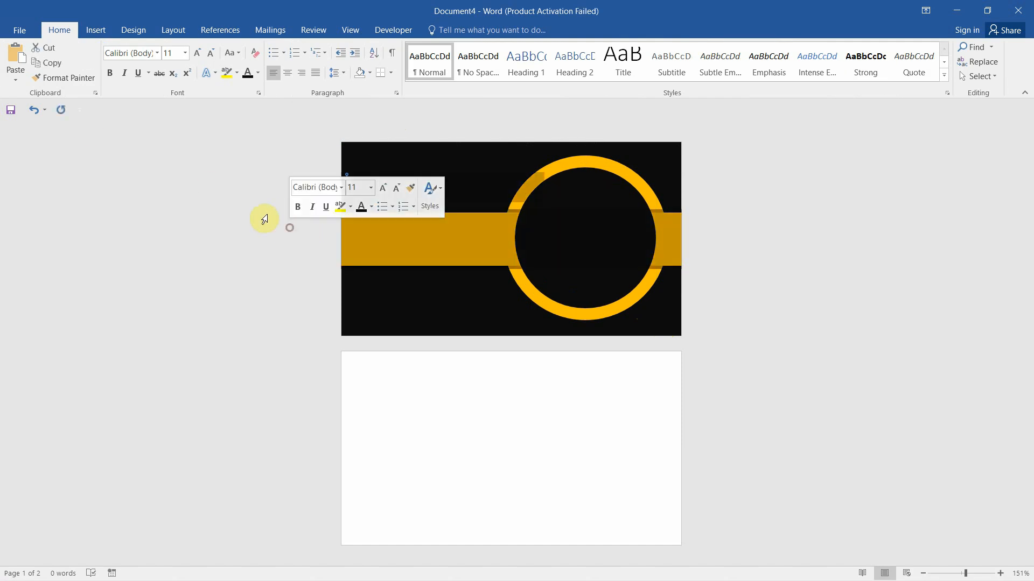
{"action": "left_click", "coordinate": [17, 63]}
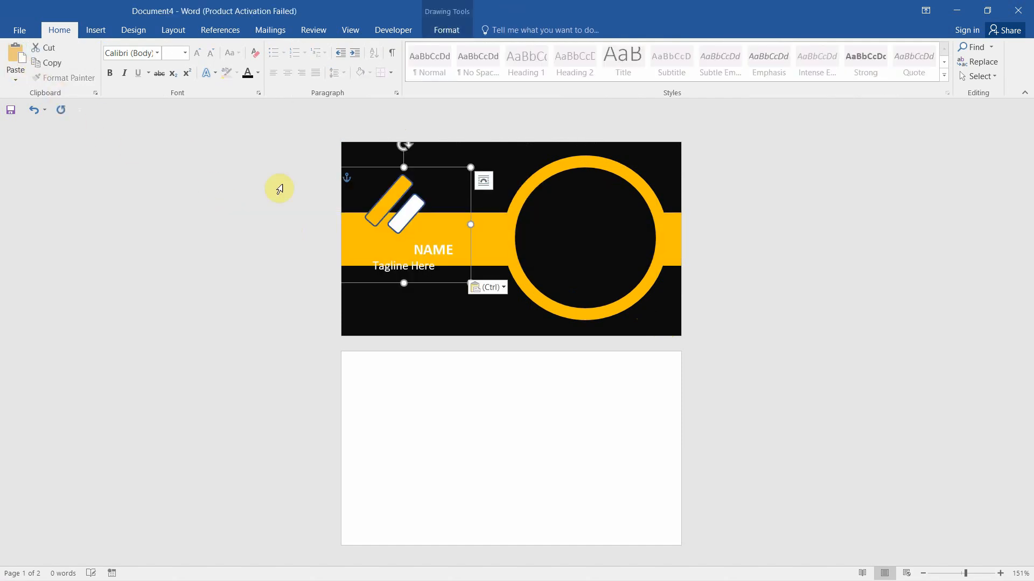
{"action": "left_click_drag", "start_coordinate": [399, 168], "coordinate": [606, 174]}
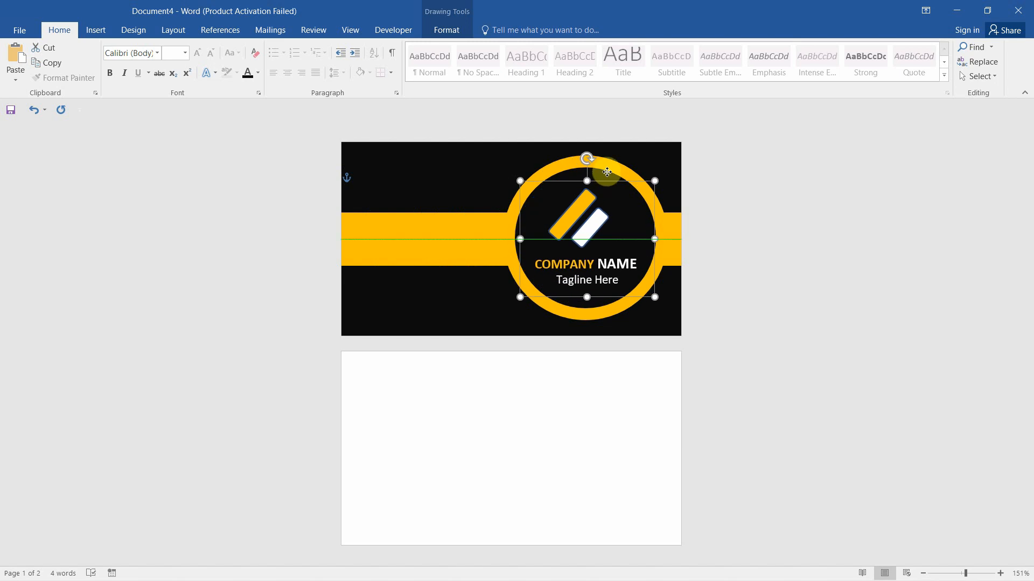
{"action": "left_click", "coordinate": [738, 212]}
{"action": "left_click", "coordinate": [579, 208]}
Remove the outlines from the logo's yellow bar and white bar
{"action": "left_click", "coordinate": [579, 207]}
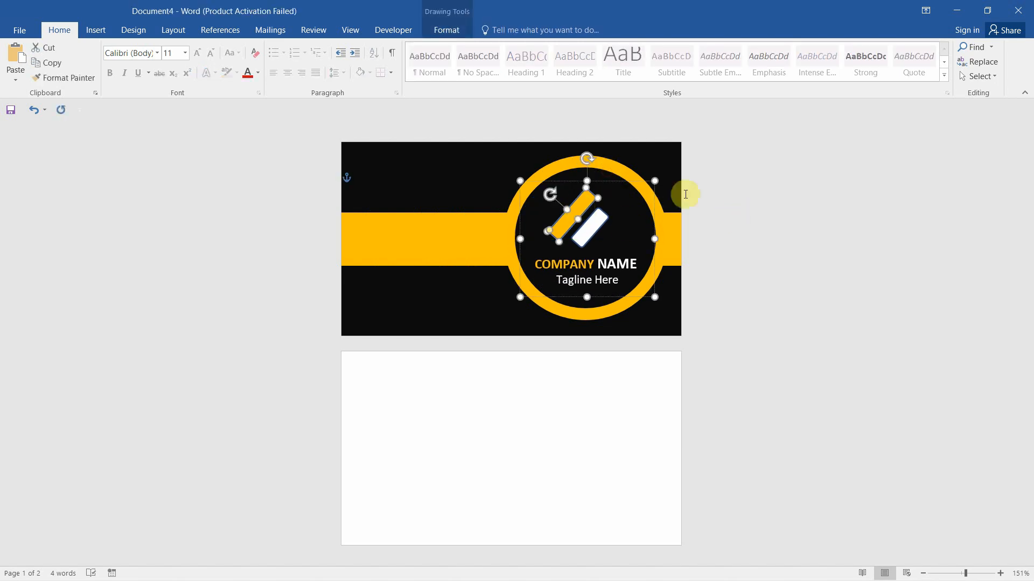
{"action": "left_click", "coordinate": [447, 31]}
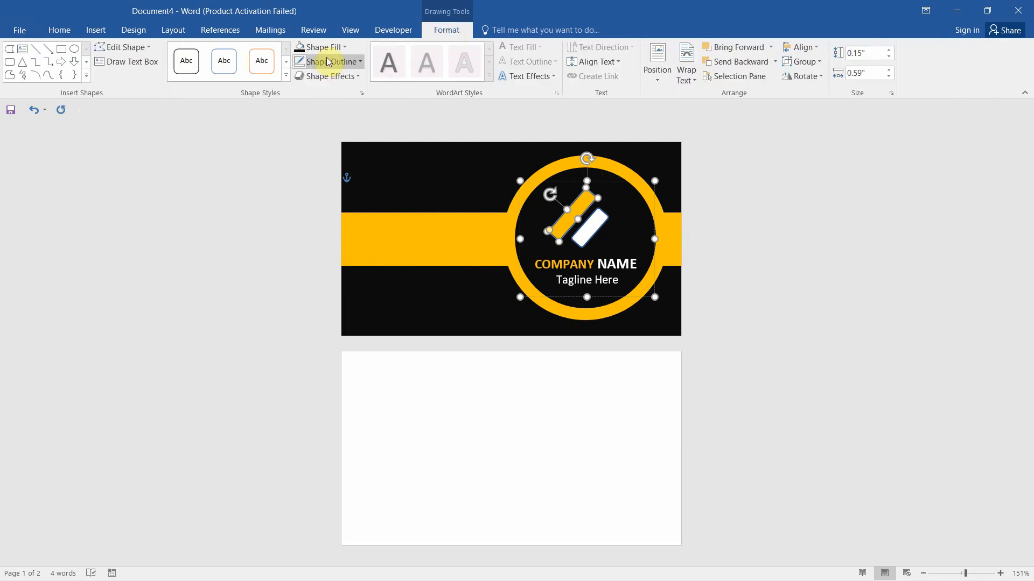
{"action": "left_click", "coordinate": [356, 62]}
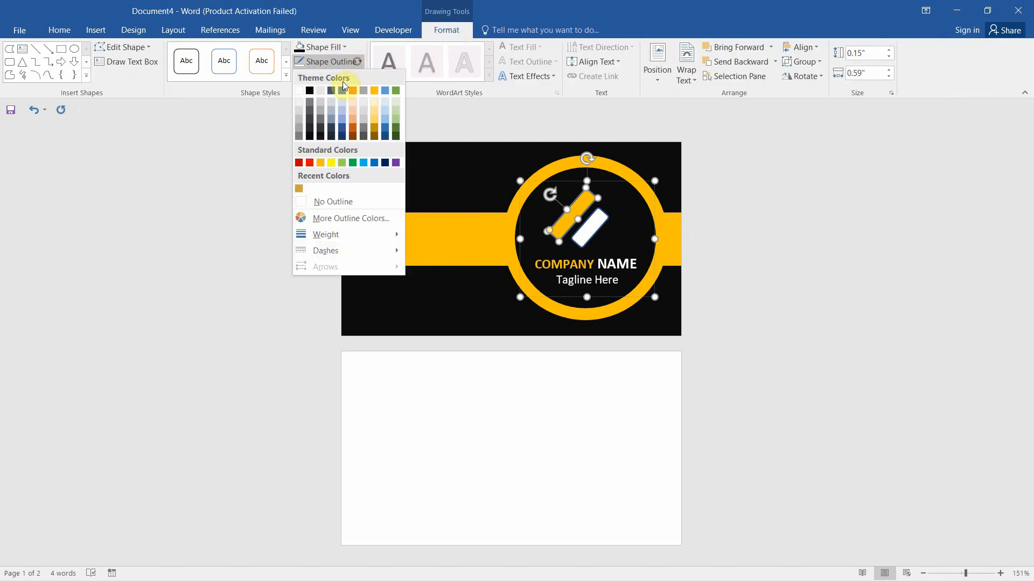
{"action": "left_click", "coordinate": [314, 203]}
{"action": "left_click", "coordinate": [598, 218]}
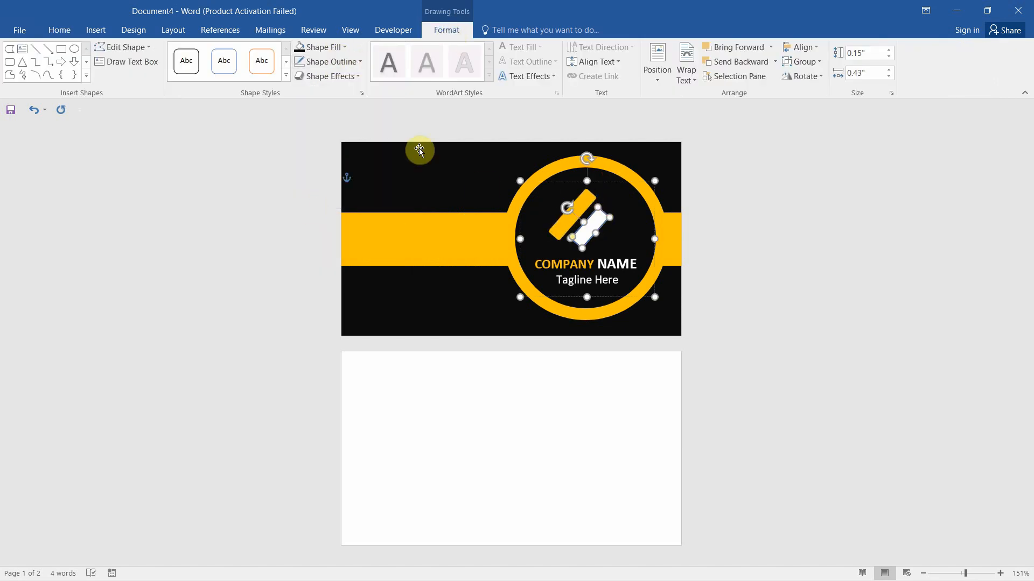
{"action": "left_click", "coordinate": [355, 62]}
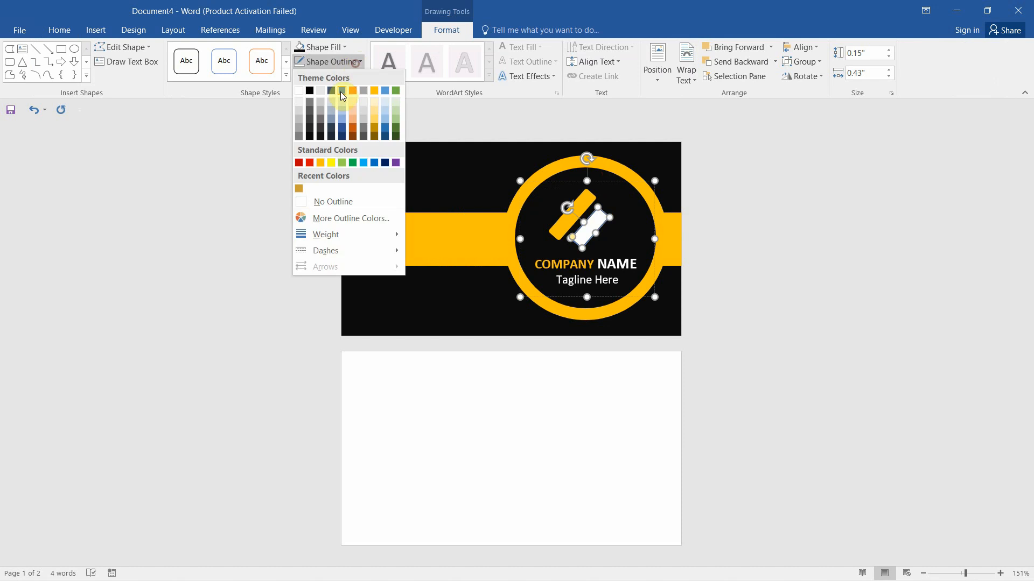
{"action": "left_click", "coordinate": [316, 200]}
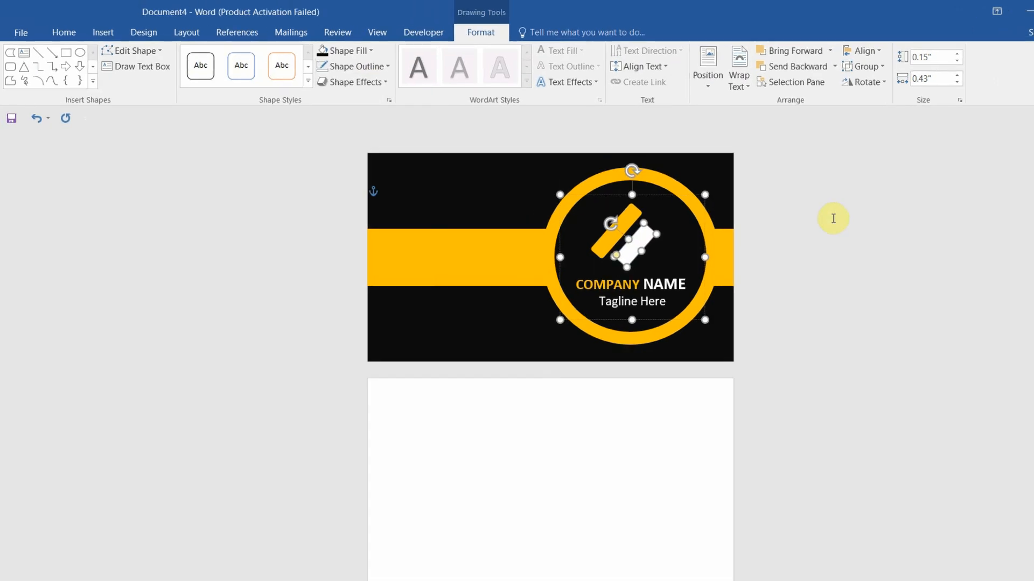
{"action": "left_click", "coordinate": [772, 204]}
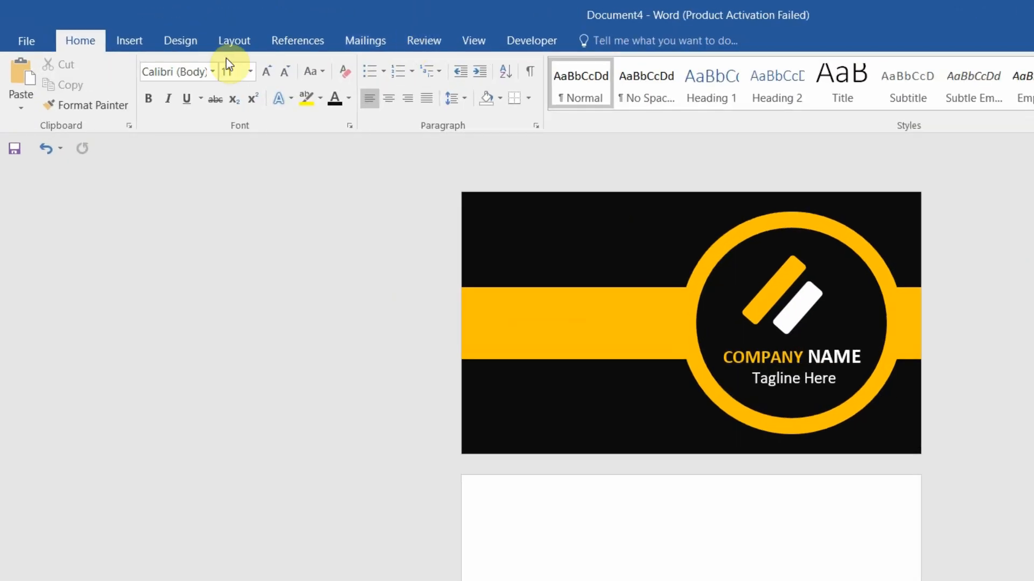
Draw a text box on the gold band's left side with placeholder text at 9 pt
{"action": "left_click", "coordinate": [140, 45]}
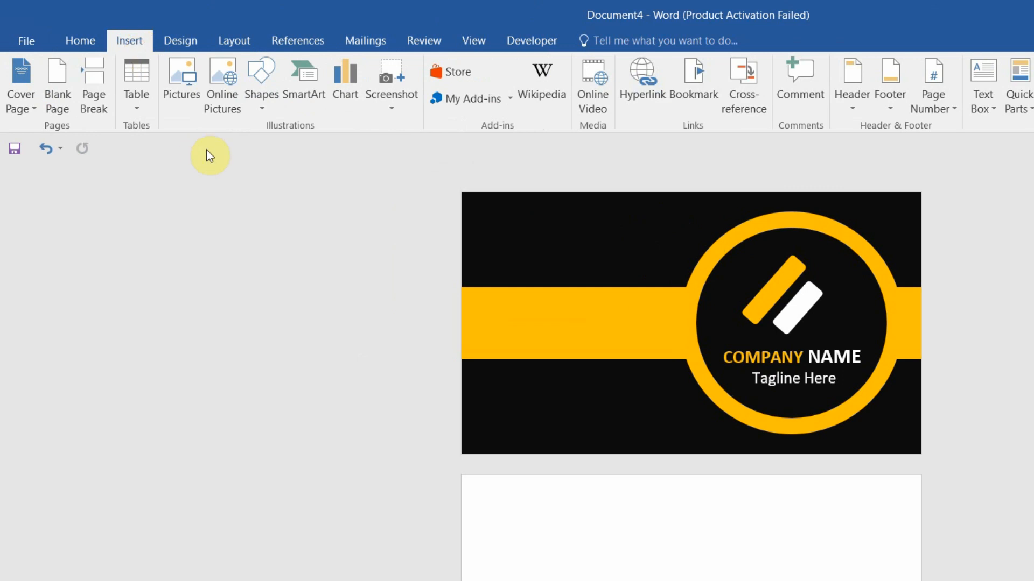
{"action": "left_click", "coordinate": [270, 108]}
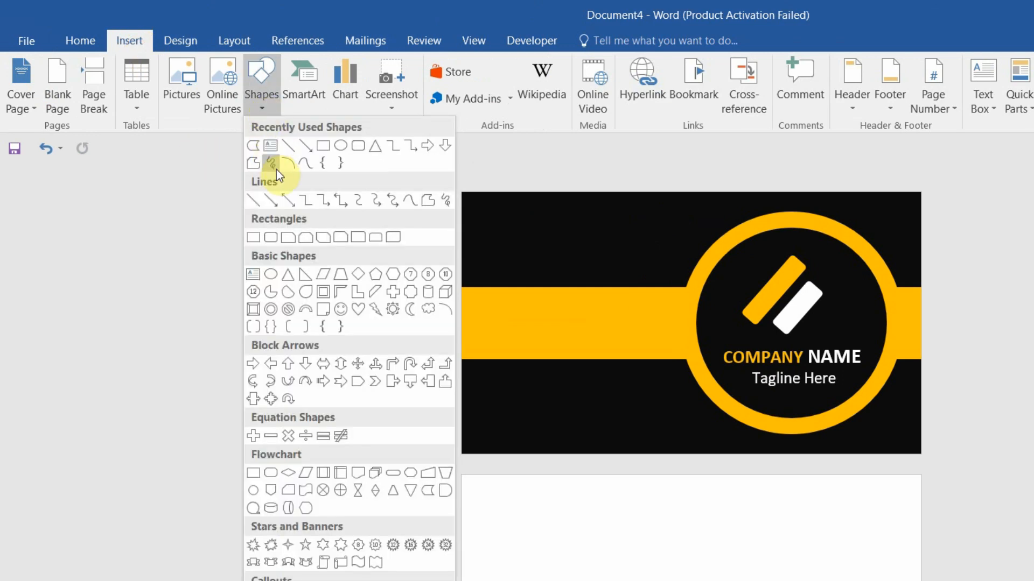
{"action": "left_click", "coordinate": [274, 148]}
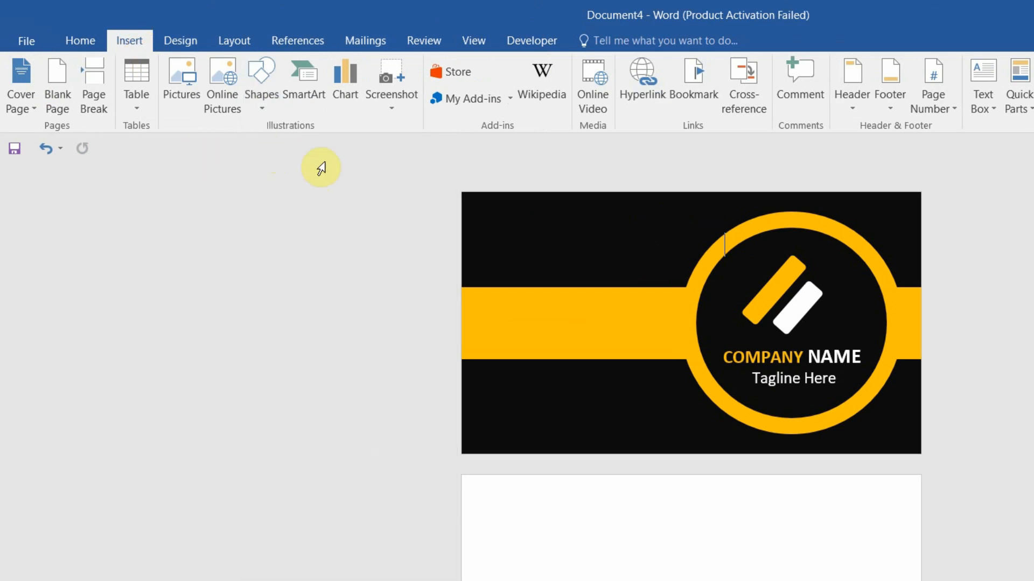
{"action": "mouse_move", "coordinate": [487, 309]}
{"action": "left_mouse_down"}
{"action": "mouse_move", "coordinate": [538, 328]}
{"action": "mouse_move", "coordinate": [670, 334]}
{"action": "left_mouse_up"}
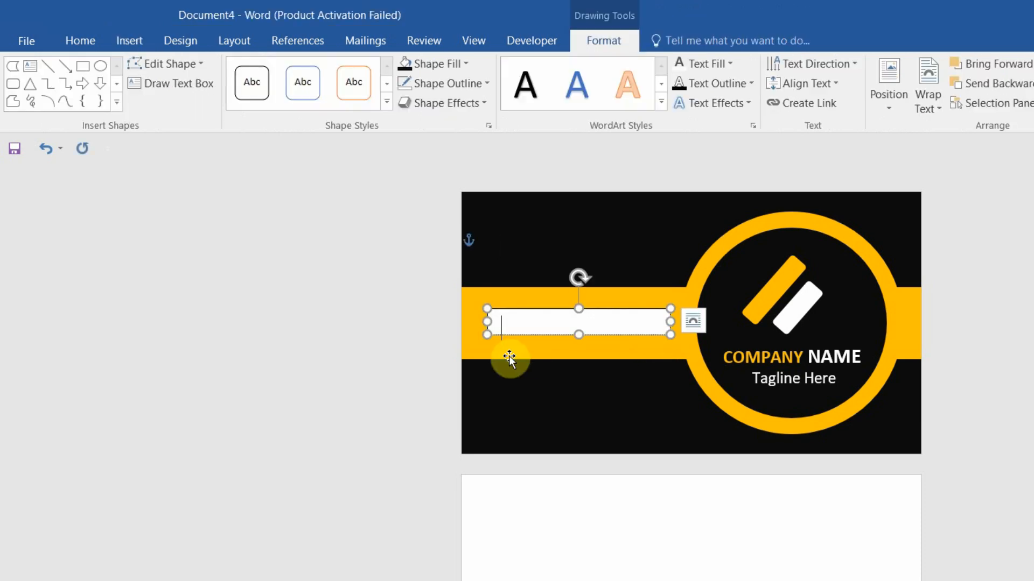
{"action": "type", "text": "......"}
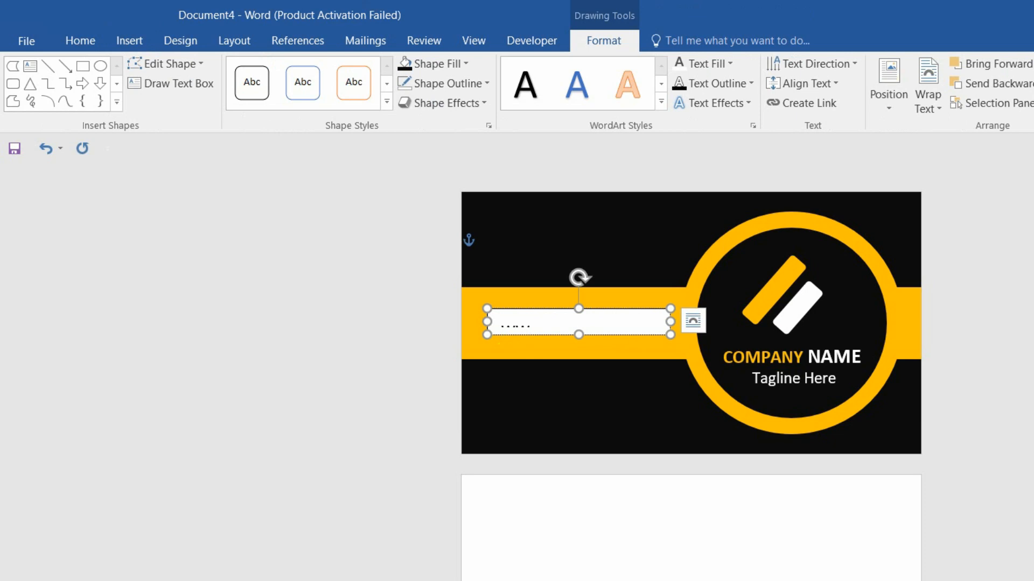
{"action": "key", "text": "ctrl+a"}
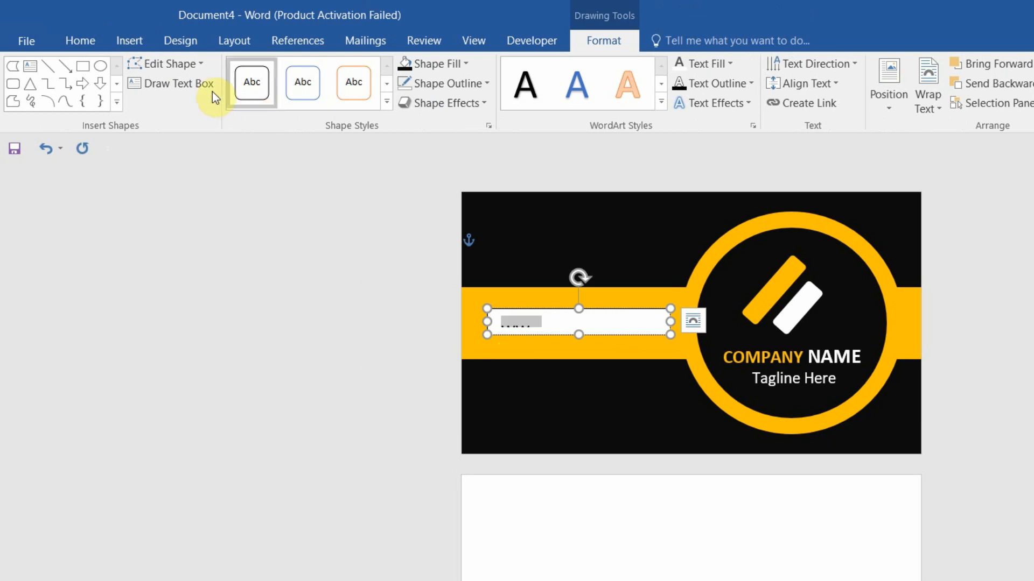
{"action": "left_click", "coordinate": [79, 49]}
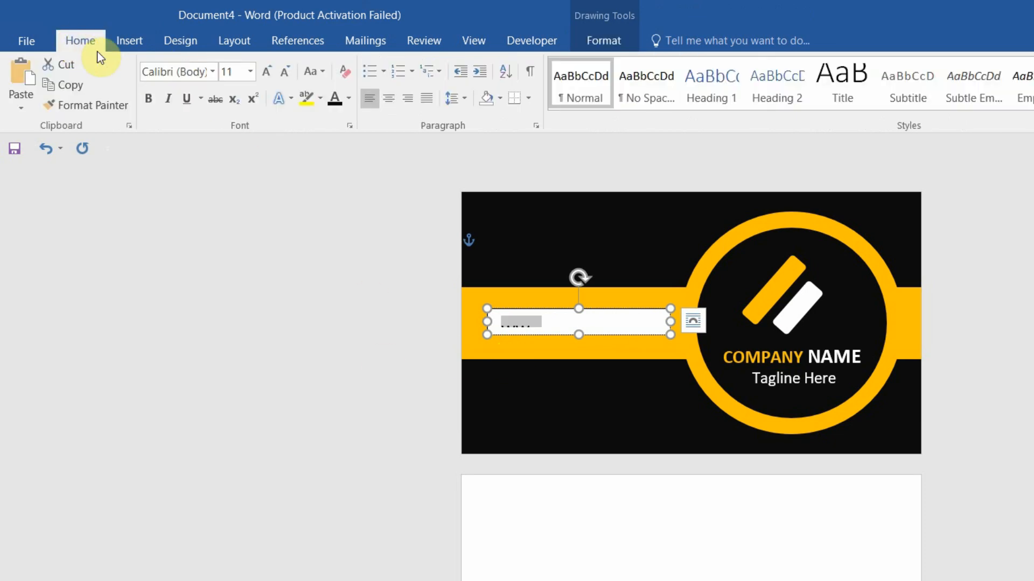
{"action": "left_click", "coordinate": [251, 73]}
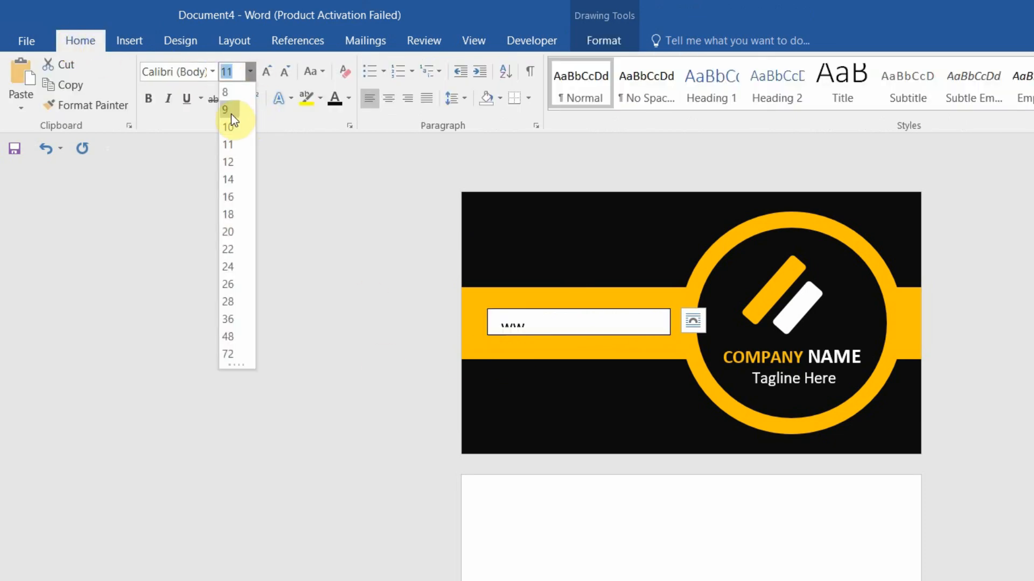
{"action": "left_click", "coordinate": [231, 110]}
{"action": "left_click_drag", "start_coordinate": [577, 337], "coordinate": [576, 348]}
{"action": "double_click", "coordinate": [524, 327]}
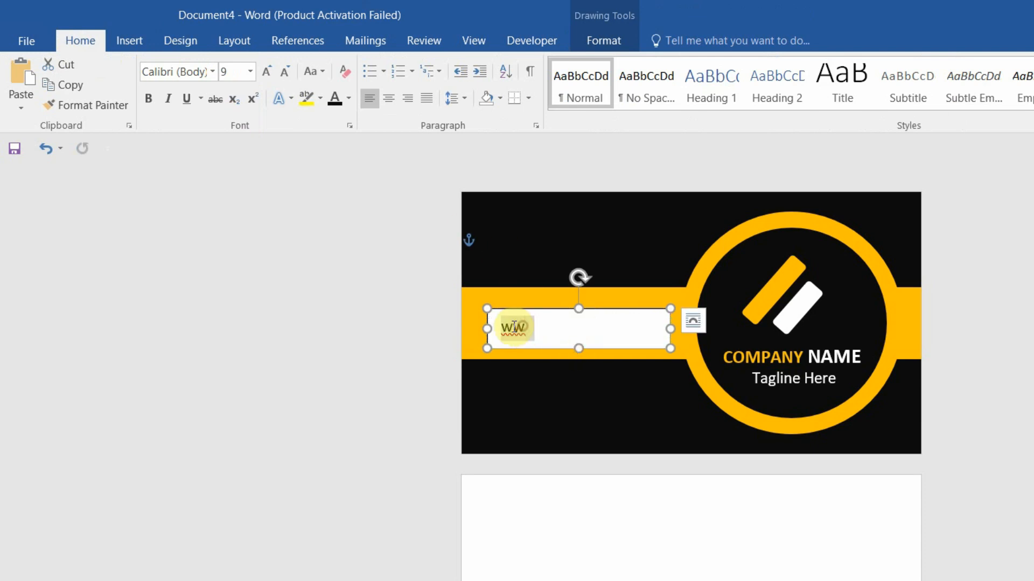
{"action": "left_click", "coordinate": [249, 72]}
{"action": "left_click", "coordinate": [228, 98]}
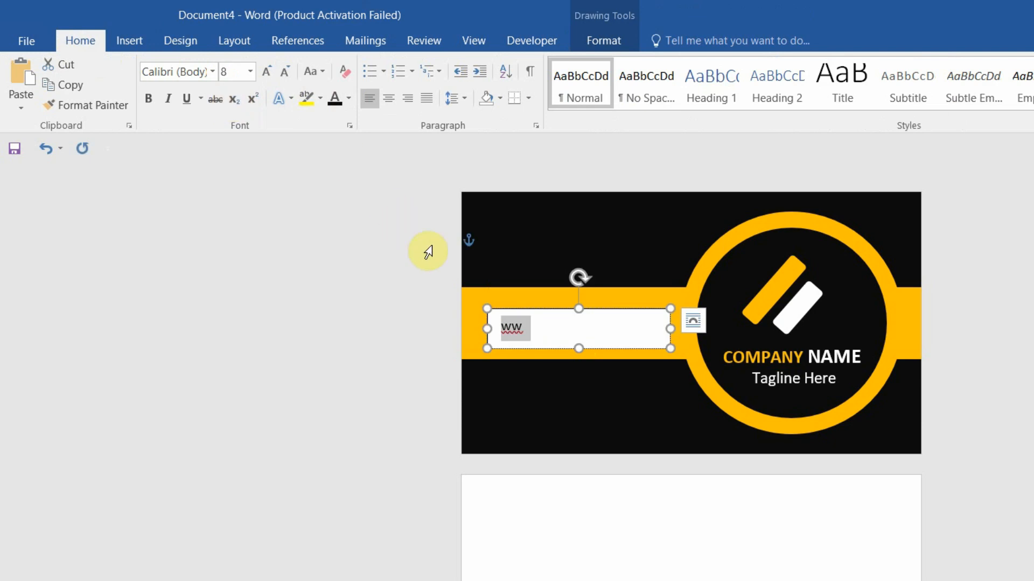
{"action": "left_click", "coordinate": [515, 334]}
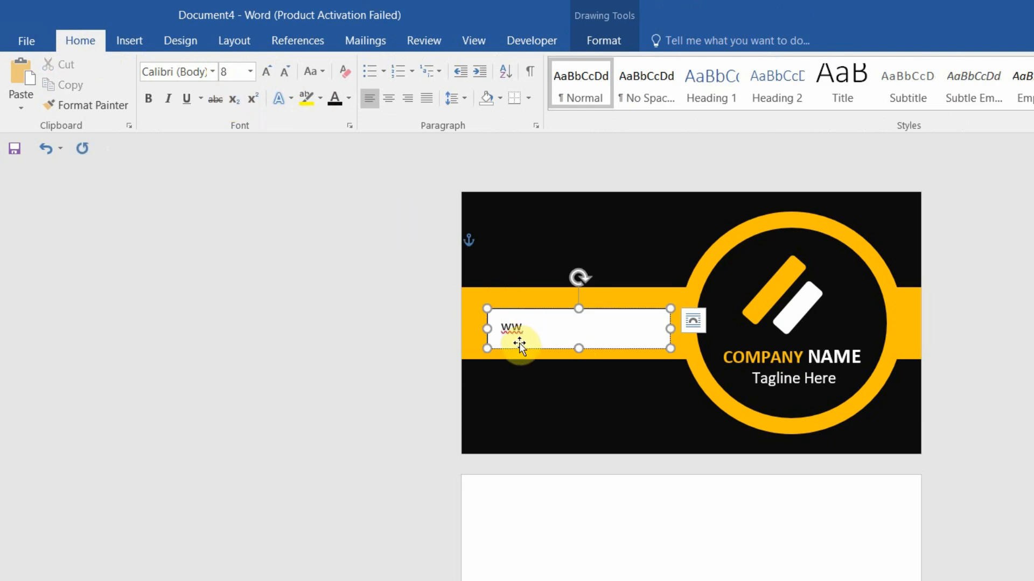
{"action": "type", "text": "w.yourwebs"}
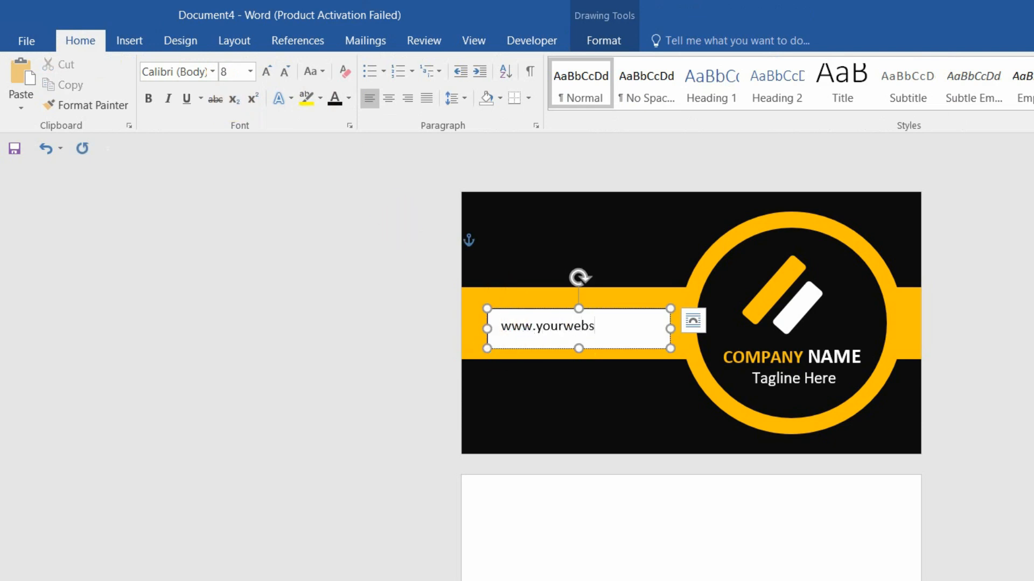
{"action": "type", "text": "ite.com"}
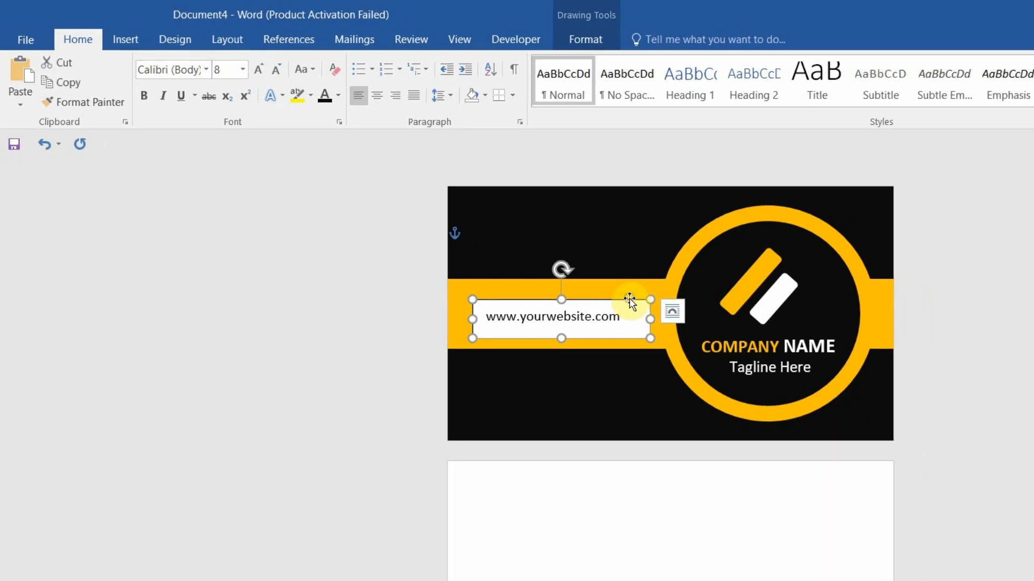
Set the website text box to No fill and No line in Format Shape
{"action": "right_click", "coordinate": [630, 302]}
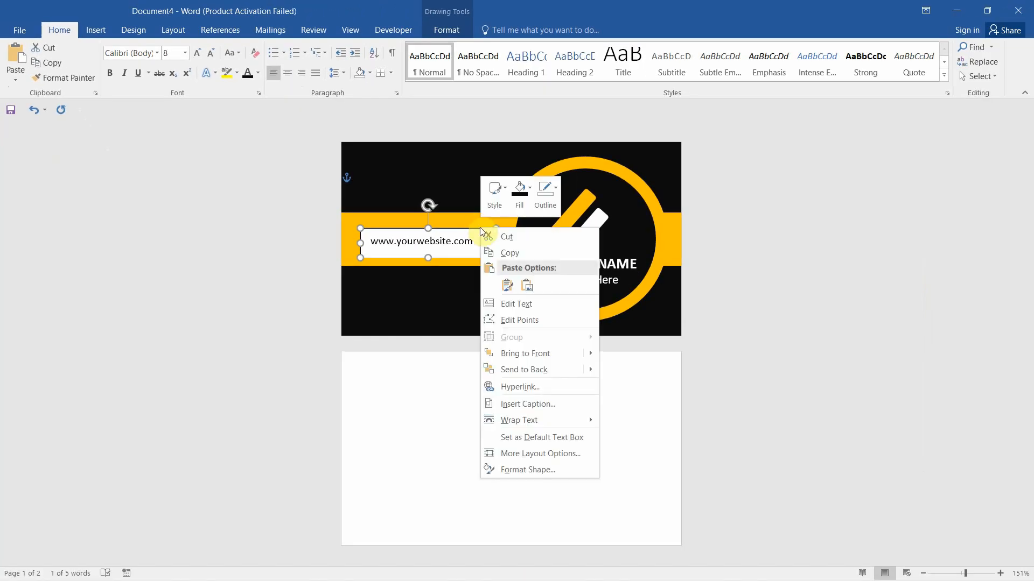
{"action": "left_click", "coordinate": [541, 470]}
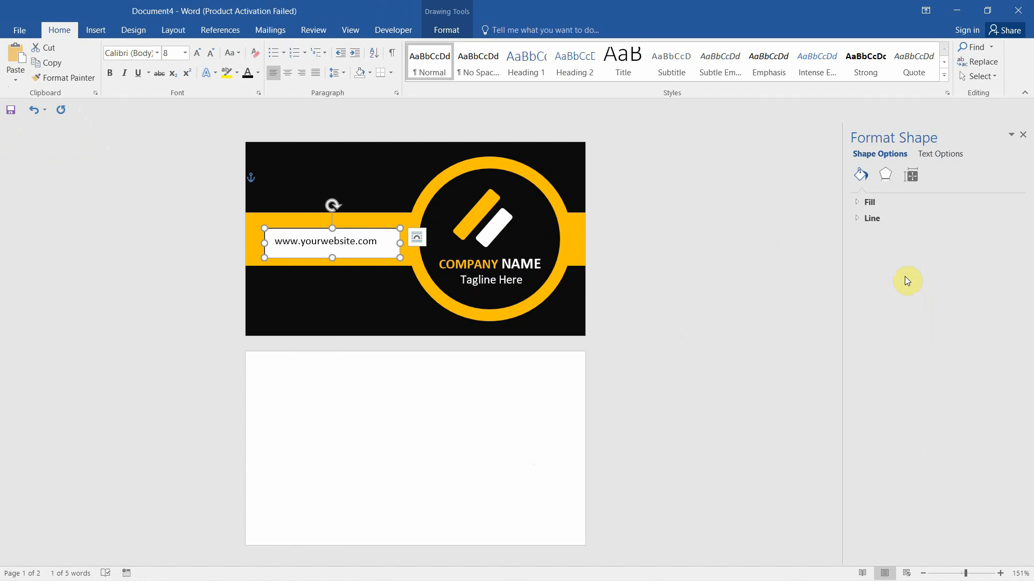
{"action": "left_click", "coordinate": [859, 204]}
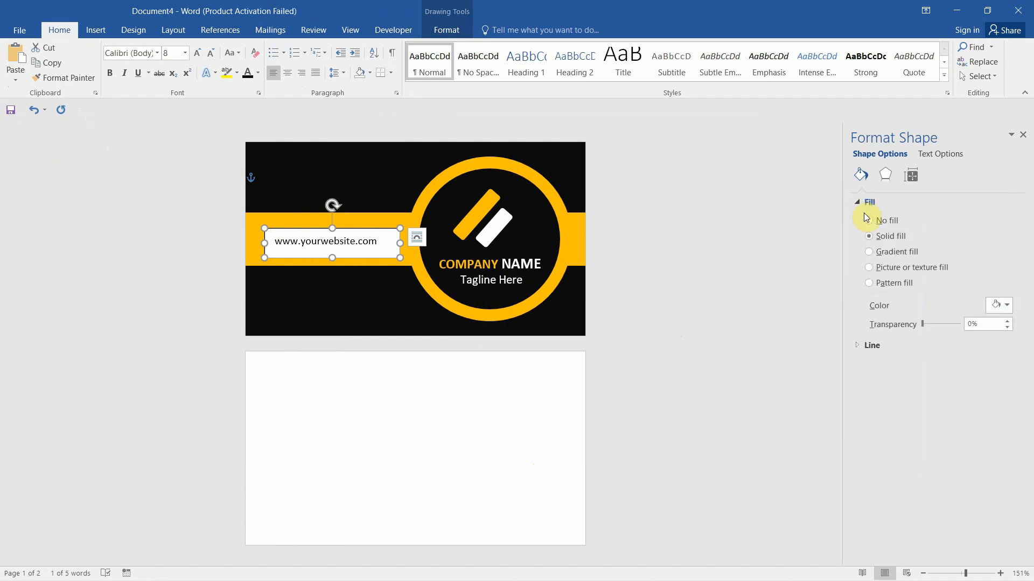
{"action": "left_click", "coordinate": [879, 223]}
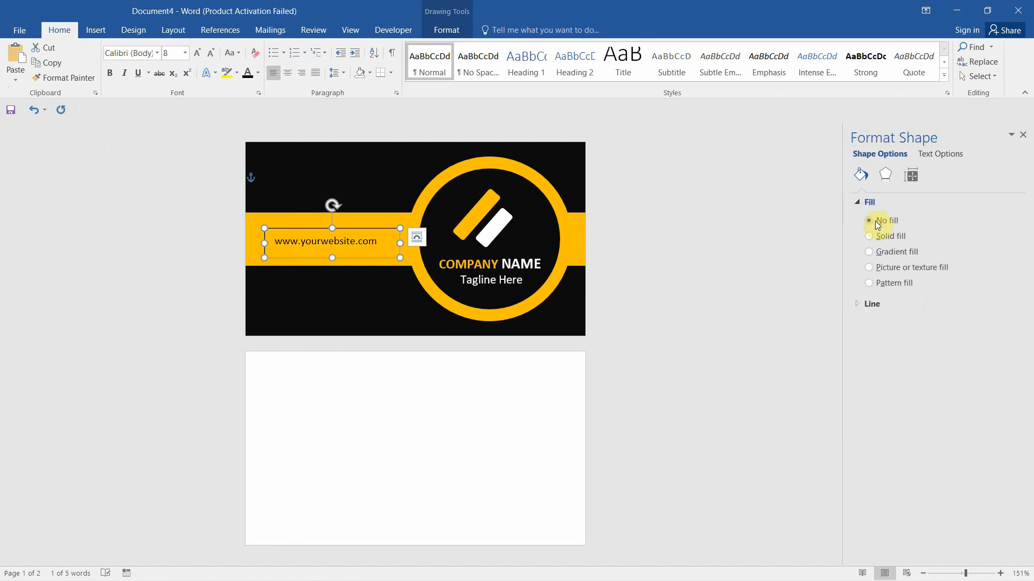
{"action": "left_click", "coordinate": [855, 305]}
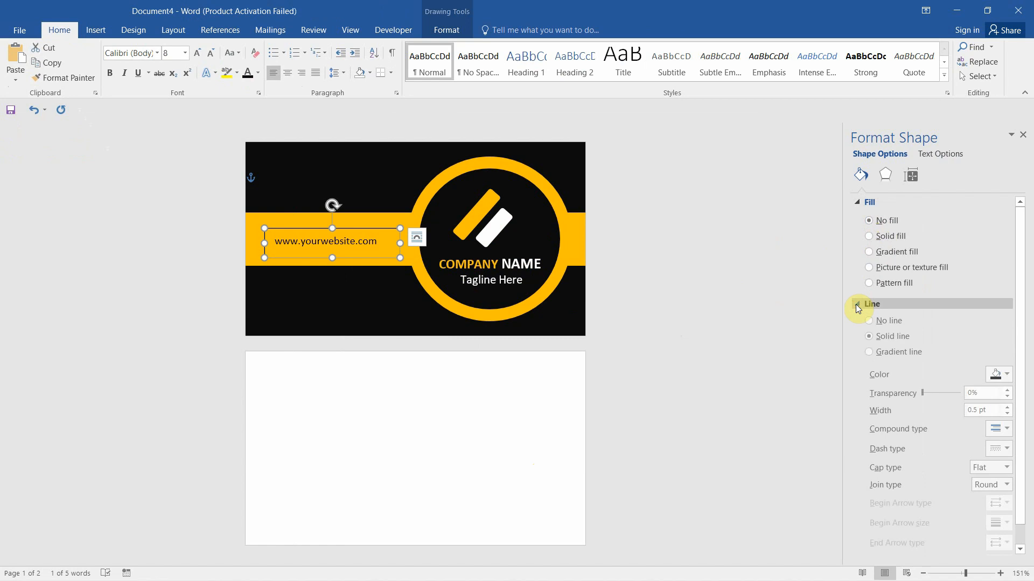
{"action": "left_click", "coordinate": [868, 322]}
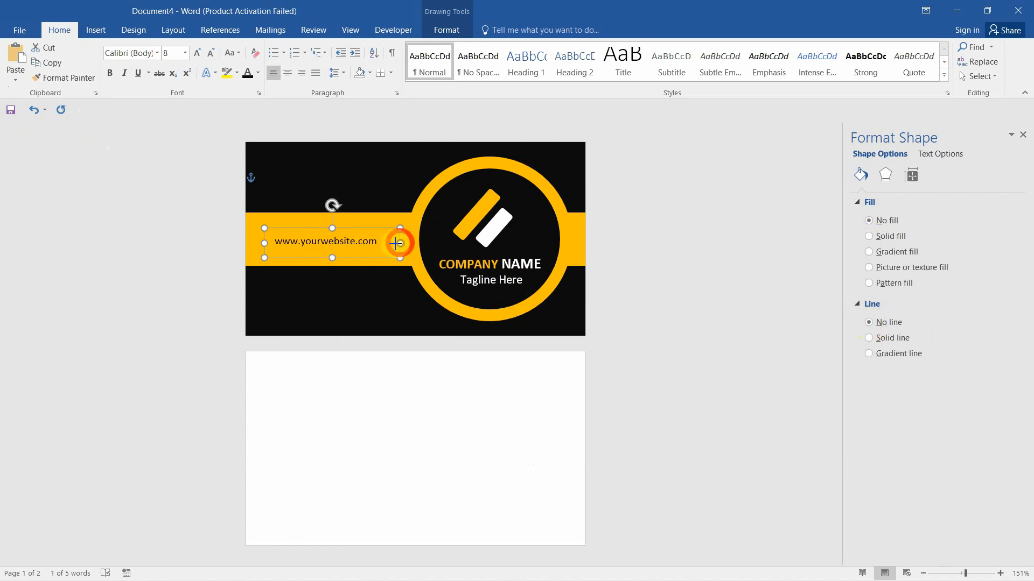
Resize the box so the address fits one line and make the text 9 pt
{"action": "mouse_move", "coordinate": [400, 243]}
{"action": "left_mouse_down"}
{"action": "mouse_move", "coordinate": [384, 244]}
{"action": "mouse_move", "coordinate": [394, 242]}
{"action": "left_mouse_up"}
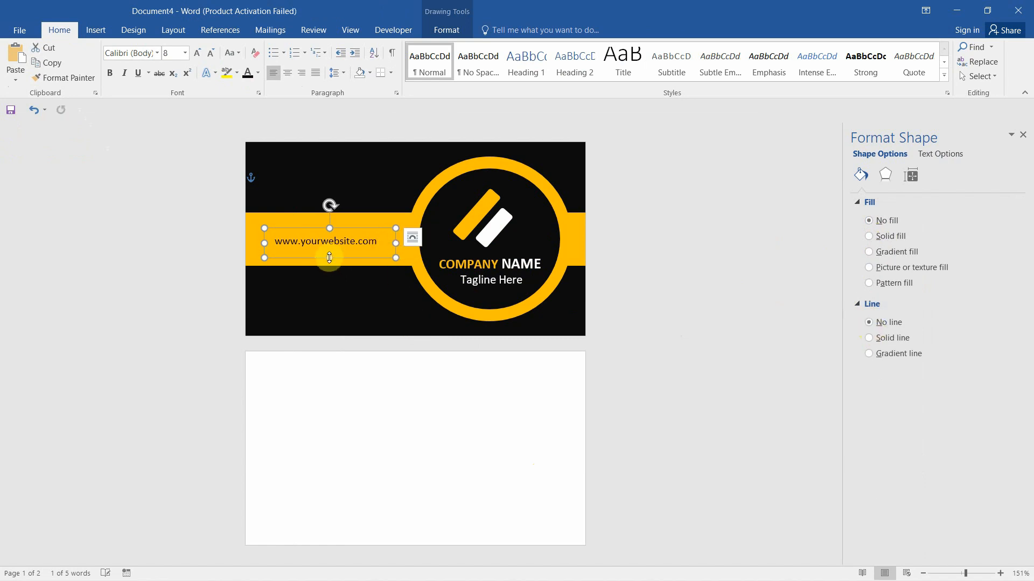
{"action": "left_click_drag", "start_coordinate": [329, 257], "coordinate": [329, 253]}
{"action": "left_click", "coordinate": [312, 241]}
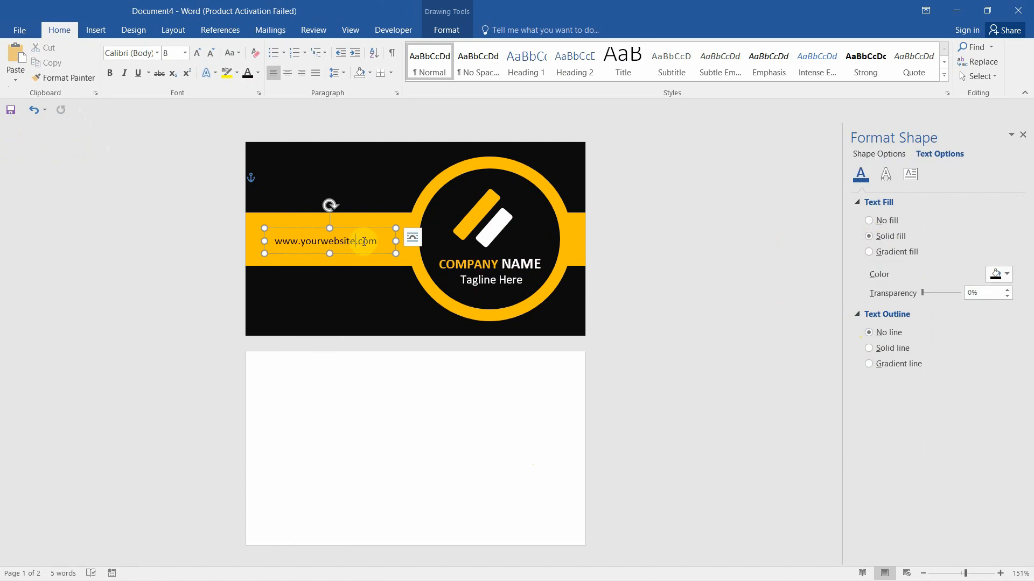
{"action": "left_click_drag", "start_coordinate": [377, 240], "coordinate": [275, 241]}
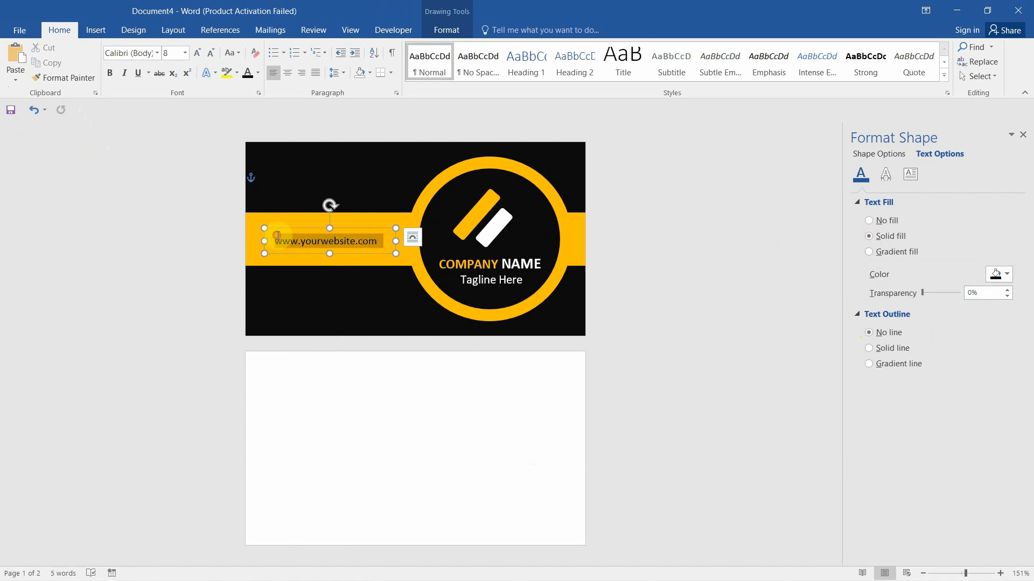
{"action": "left_click", "coordinate": [185, 53]}
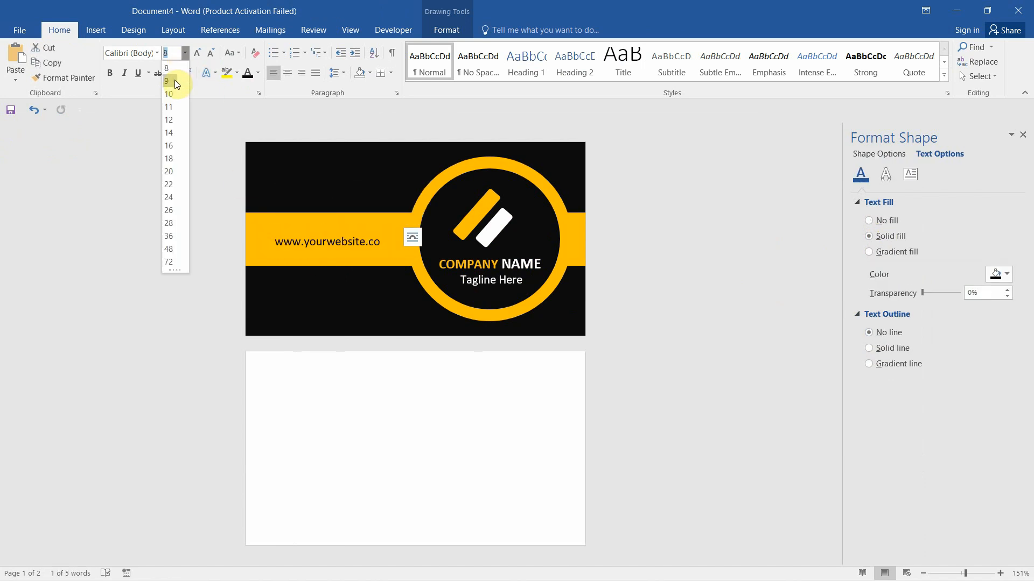
{"action": "left_click", "coordinate": [175, 80]}
{"action": "left_click_drag", "start_coordinate": [396, 241], "coordinate": [365, 222]}
{"action": "left_click", "coordinate": [722, 225]}
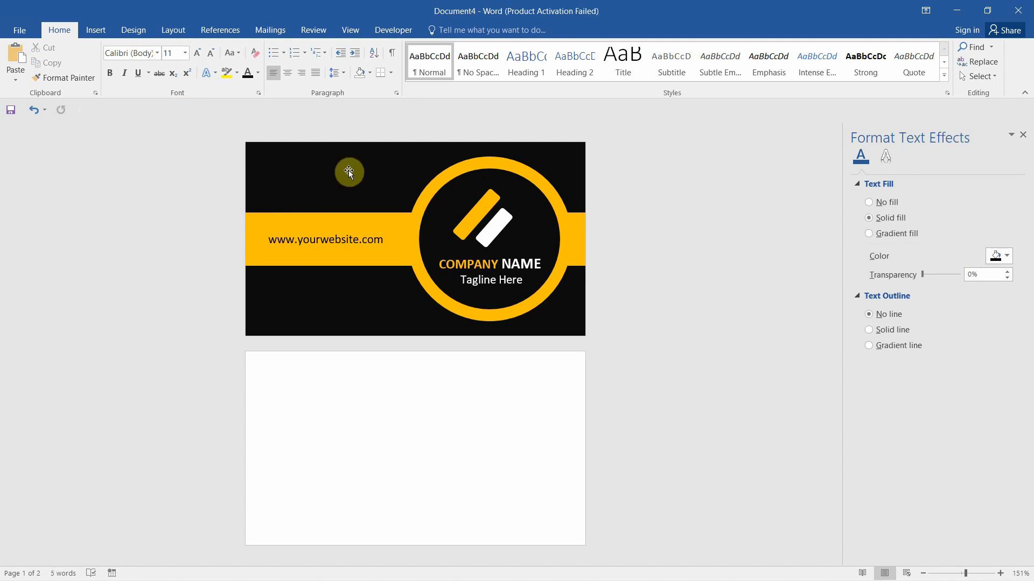
Copy the black background, gold ring, inner circle and logo group down onto page two
{"action": "left_click", "coordinate": [321, 159]}
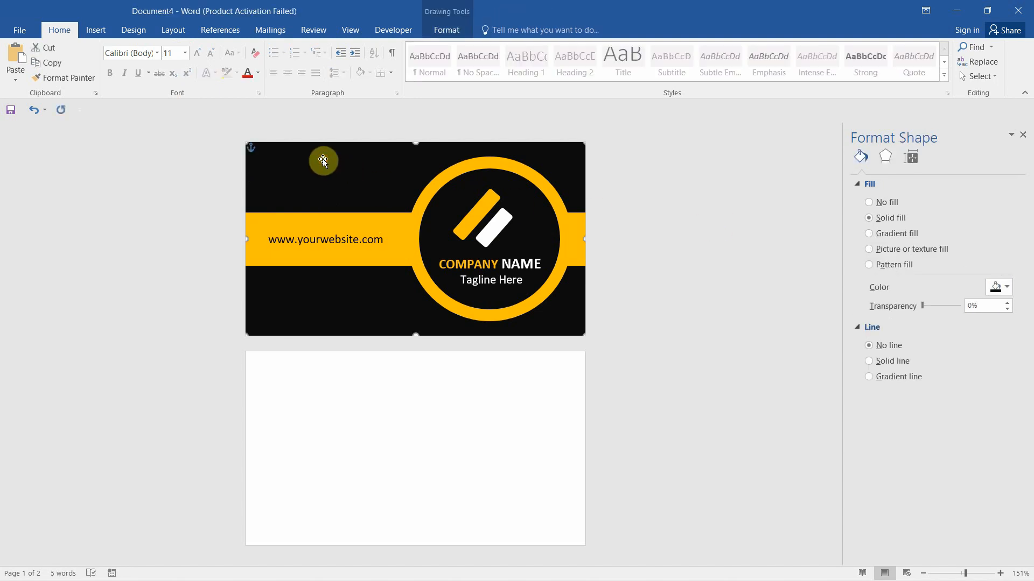
{"action": "left_click", "coordinate": [483, 163], "text": "shift"}
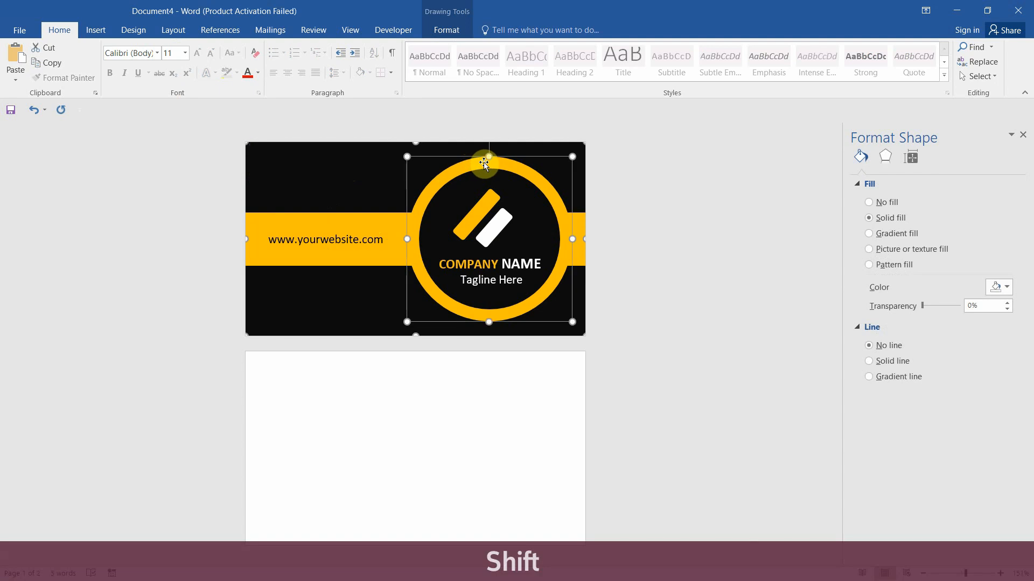
{"action": "left_click", "coordinate": [470, 182], "text": "shift"}
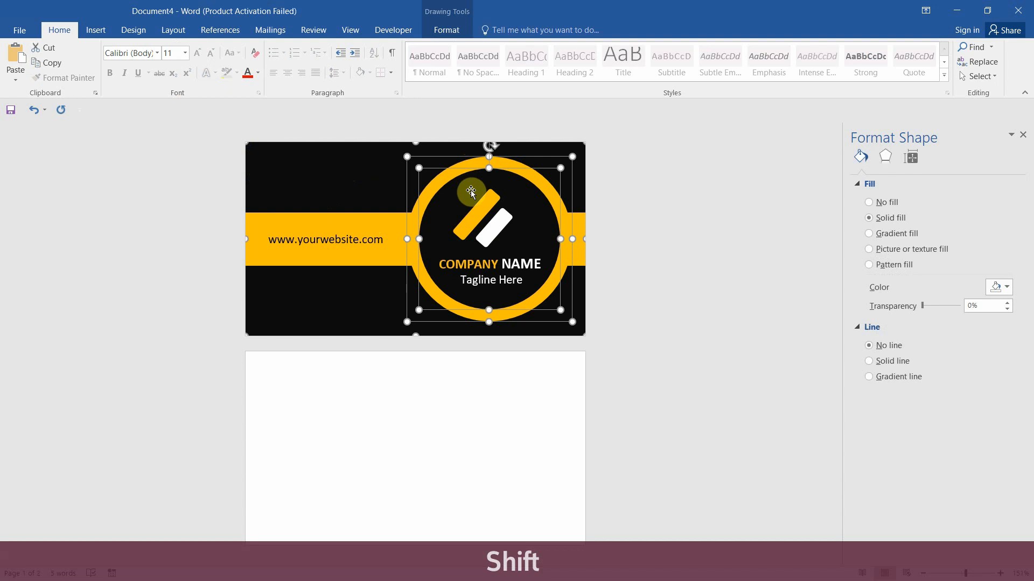
{"action": "left_click", "coordinate": [483, 213], "text": "shift"}
{"action": "left_click", "coordinate": [484, 211], "text": "shift"}
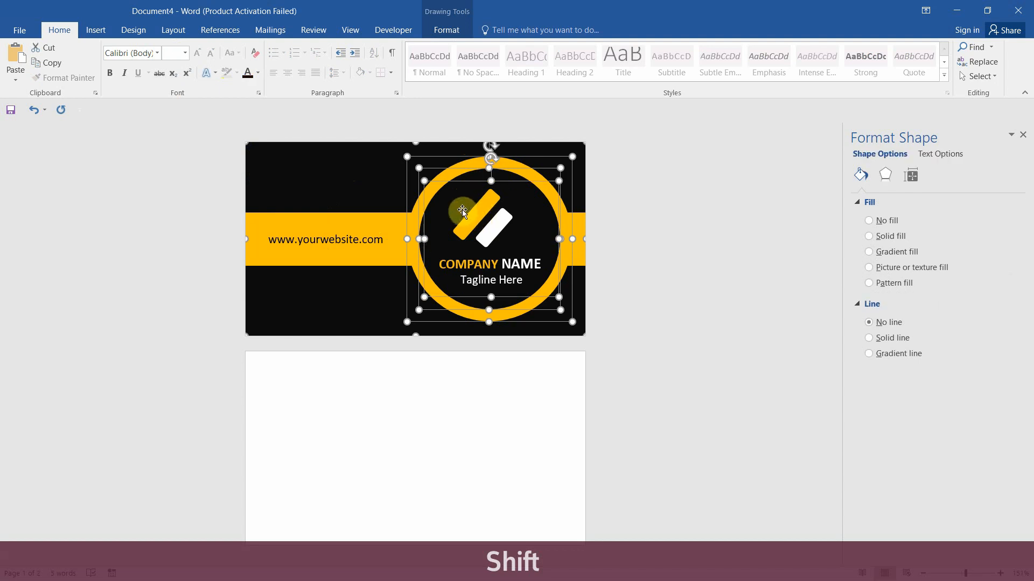
{"action": "left_click", "coordinate": [411, 195], "text": "ctrl"}
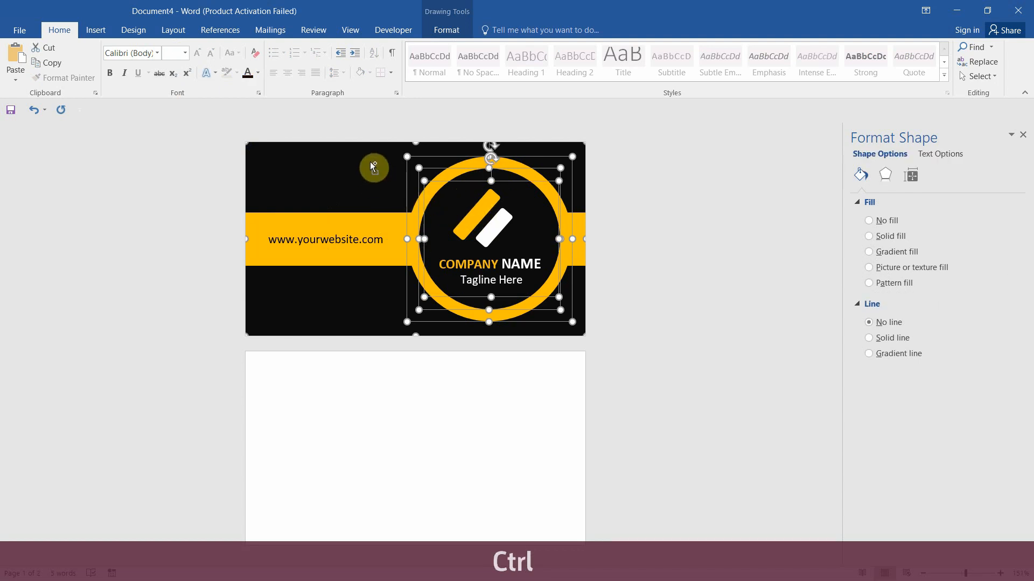
{"action": "left_click_drag", "start_coordinate": [371, 163], "coordinate": [367, 363]}
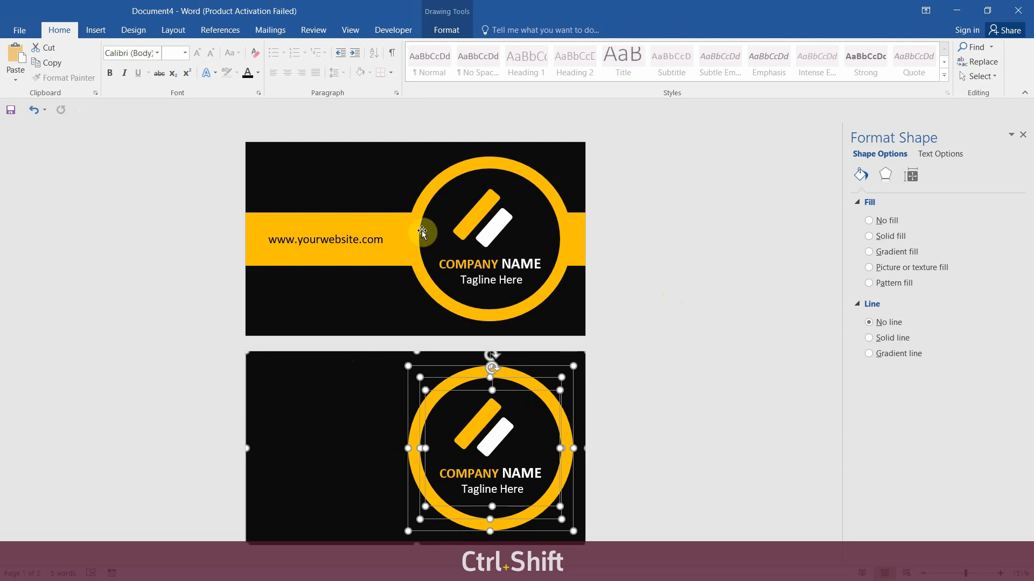
Copy the gold band onto the second card and move it to the bottom edge
{"action": "left_click", "coordinate": [259, 223]}
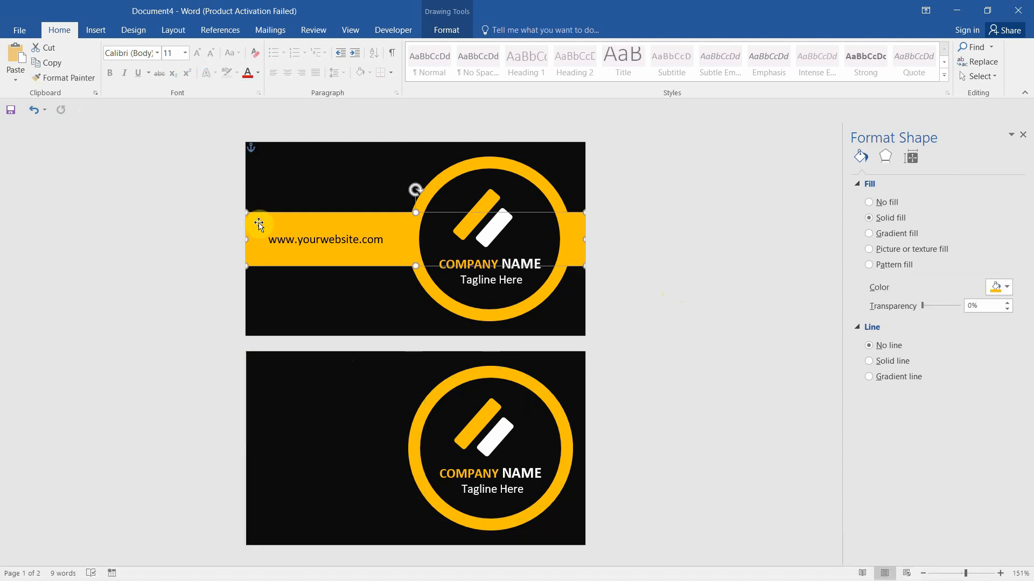
{"action": "key", "text": "ctrl"}
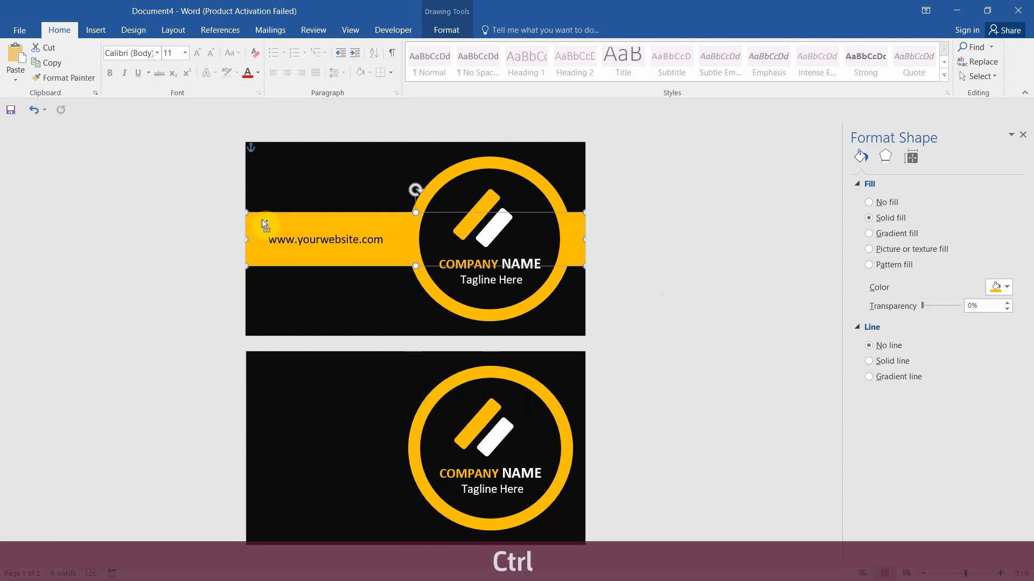
{"action": "left_click_drag", "start_coordinate": [261, 219], "coordinate": [280, 497]}
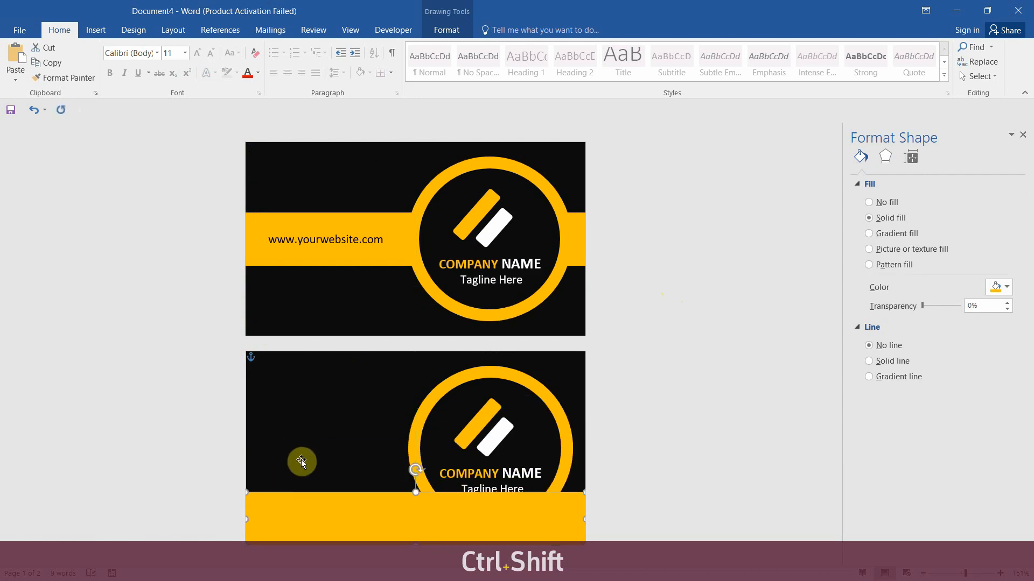
{"action": "left_click", "coordinate": [700, 412]}
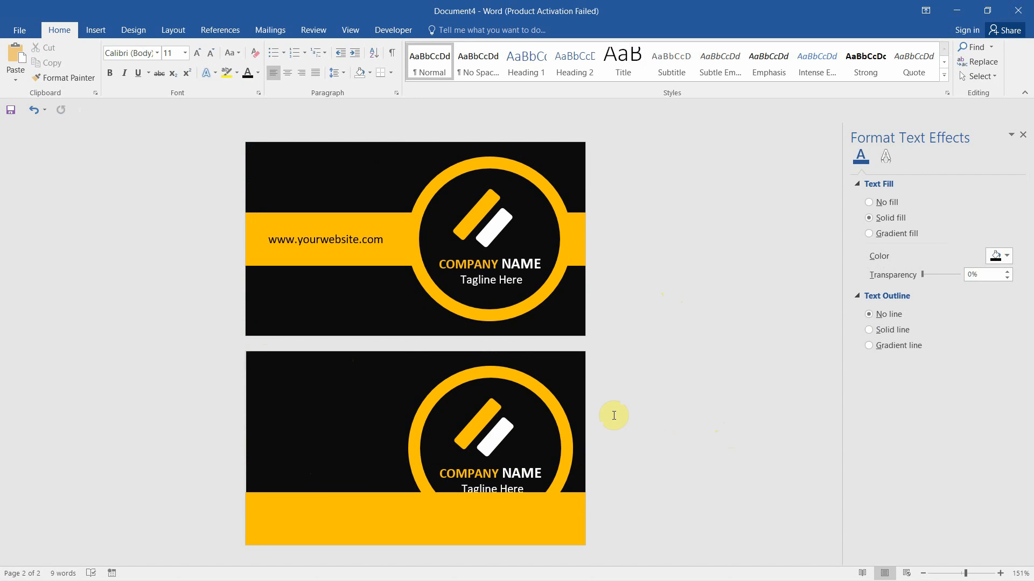
{"action": "left_click", "coordinate": [372, 501]}
{"action": "left_click_drag", "start_coordinate": [371, 501], "coordinate": [369, 528]}
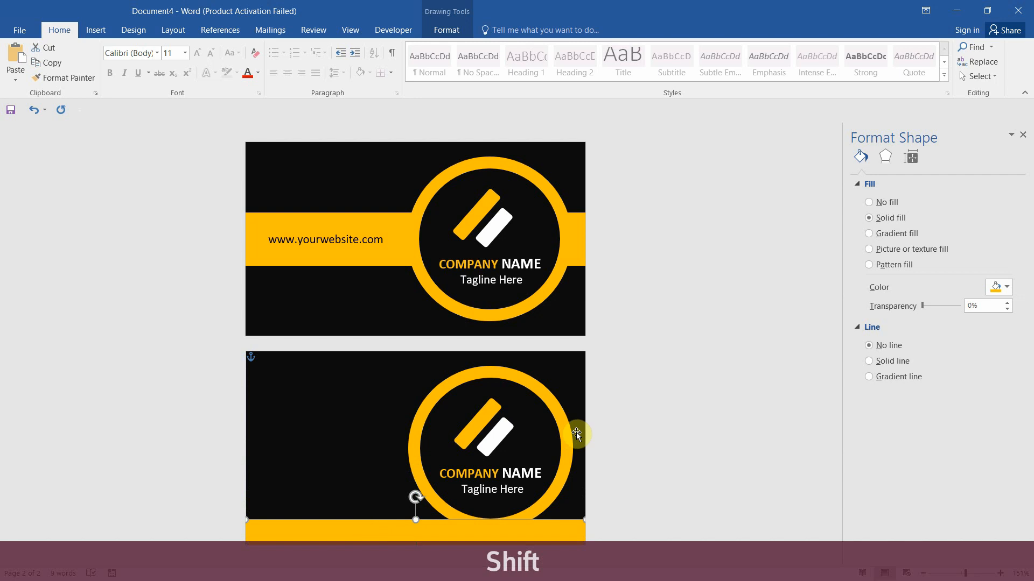
Nudge the second card's ring, inner circle and logo group down three steps
{"action": "left_click", "coordinate": [466, 376]}
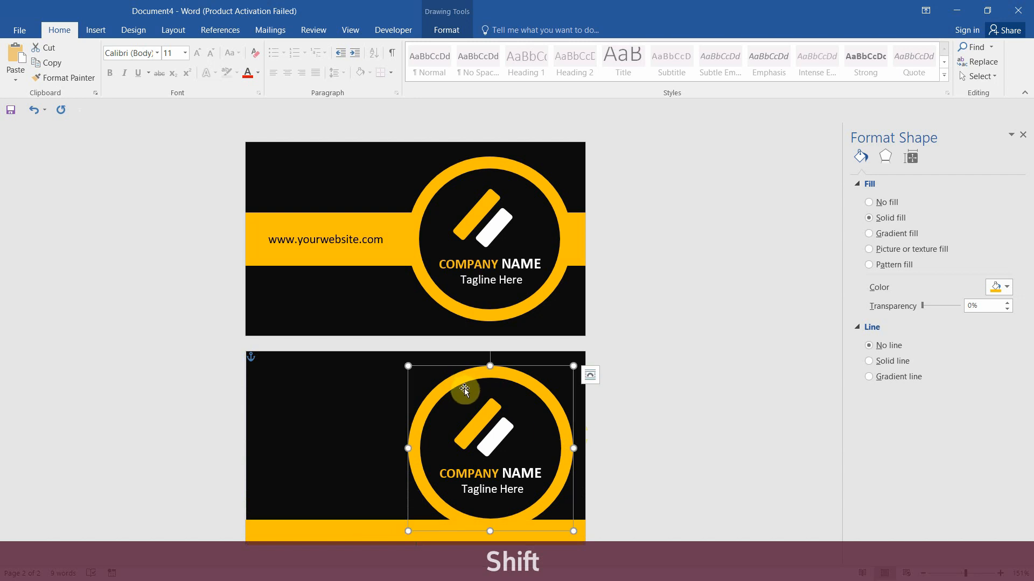
{"action": "left_click", "coordinate": [466, 400]}
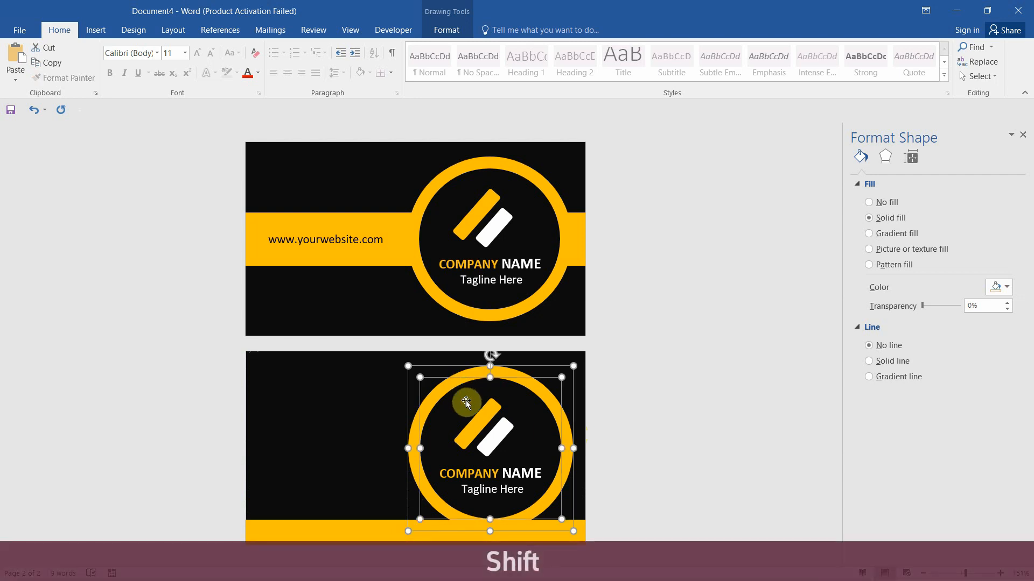
{"action": "left_click", "coordinate": [487, 423], "text": "shift"}
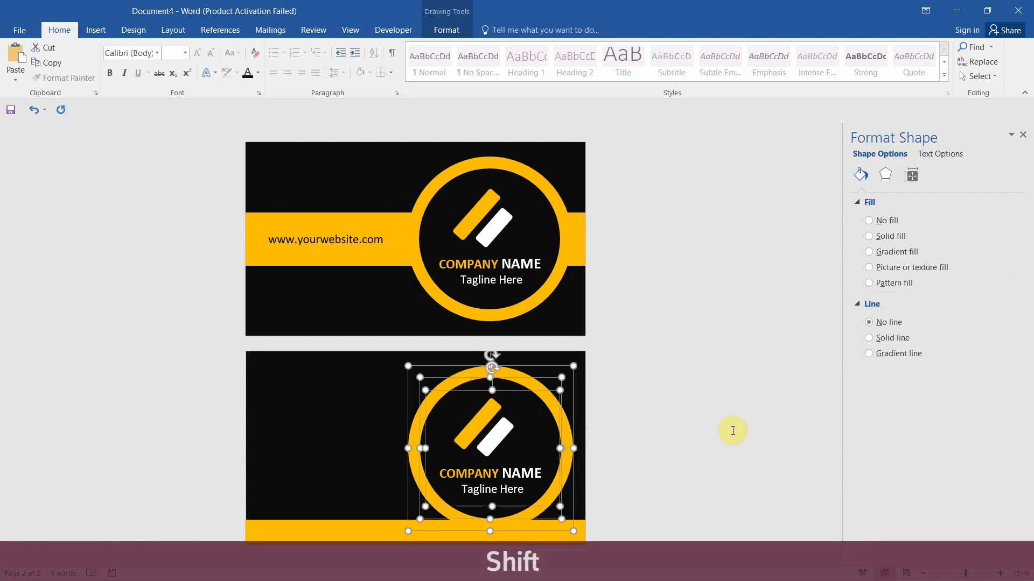
{"action": "key", "text": "Down"}
{"action": "key", "text": "Down"}
{"action": "key", "text": "Down"}
{"action": "key", "text": "Down"}
{"action": "key", "text": "Down"}
{"action": "key", "text": "Down"}
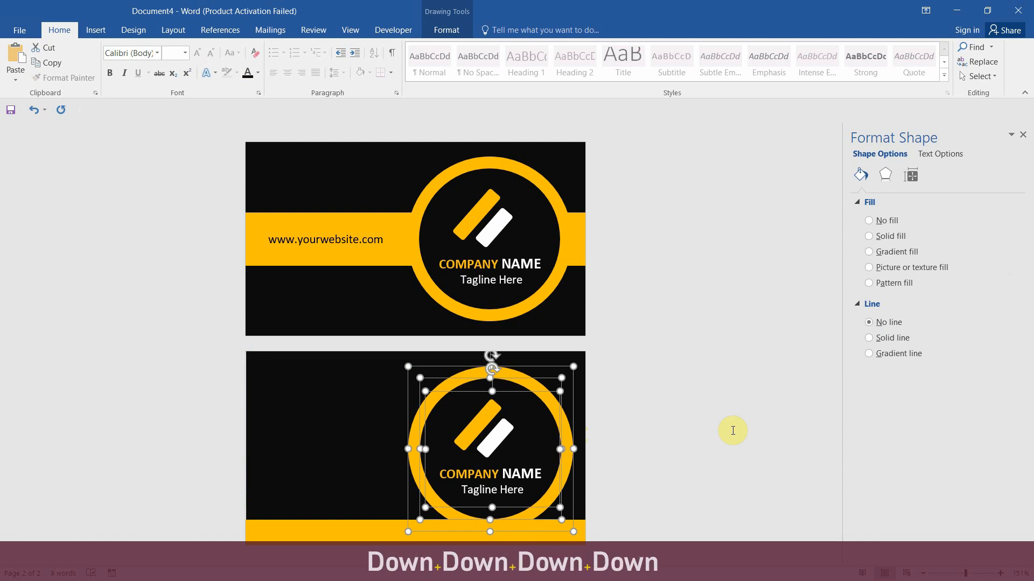
{"action": "key", "text": "Down"}
{"action": "key", "text": "Down"}
{"action": "key", "text": "Down"}
{"action": "key", "text": "Down"}
{"action": "key", "text": "Down"}
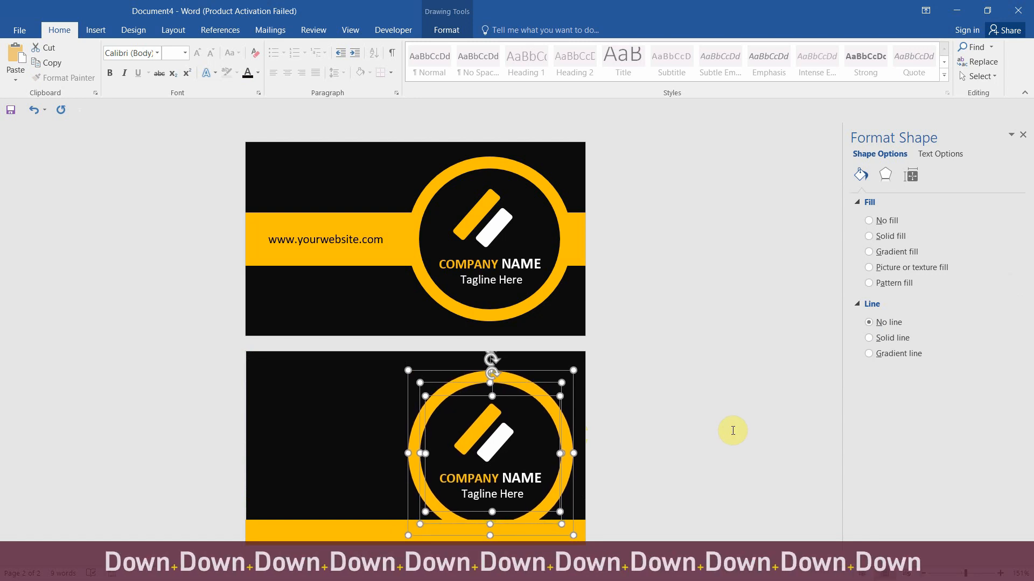
{"action": "key", "text": "Down"}
Send the second card's gold bottom band to the back
{"action": "left_click", "coordinate": [566, 525]}
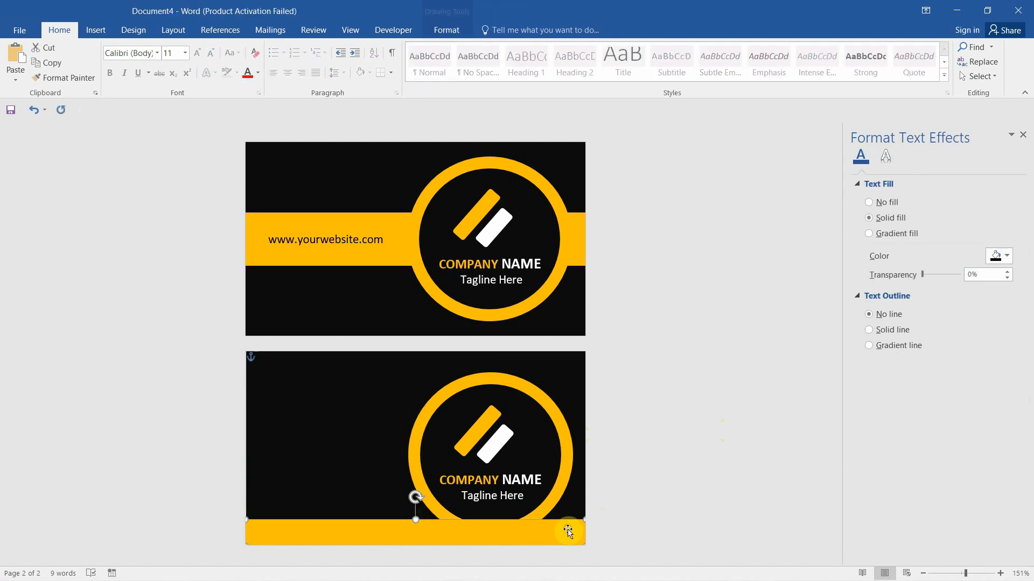
{"action": "right_click", "coordinate": [567, 529]}
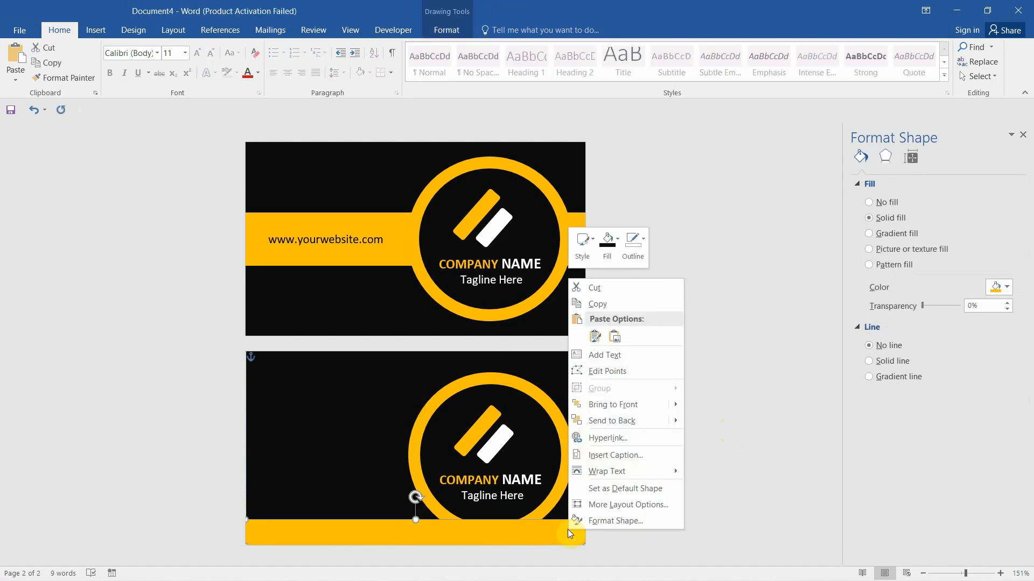
{"action": "mouse_move", "coordinate": [616, 424]}
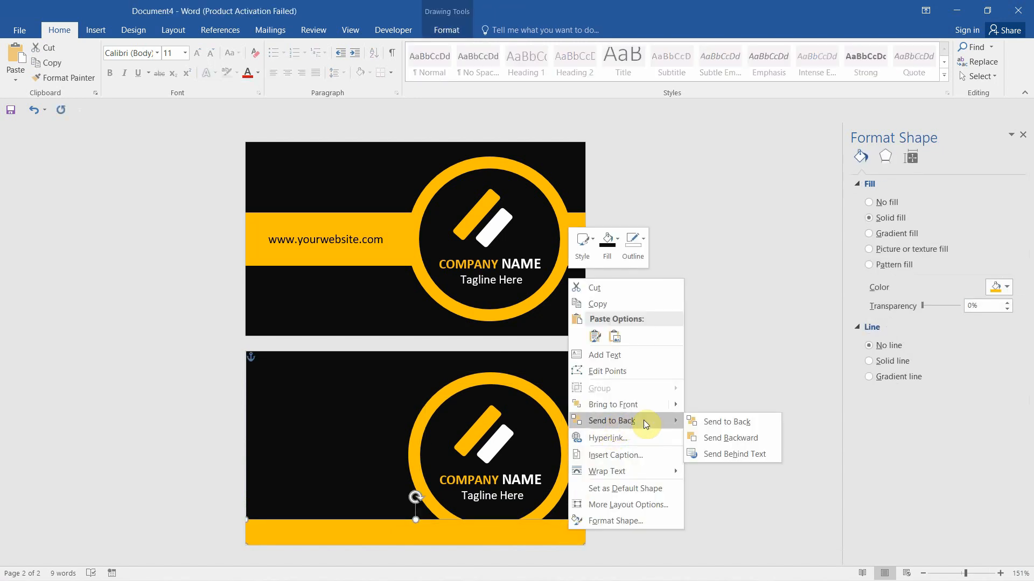
{"action": "left_click", "coordinate": [727, 421]}
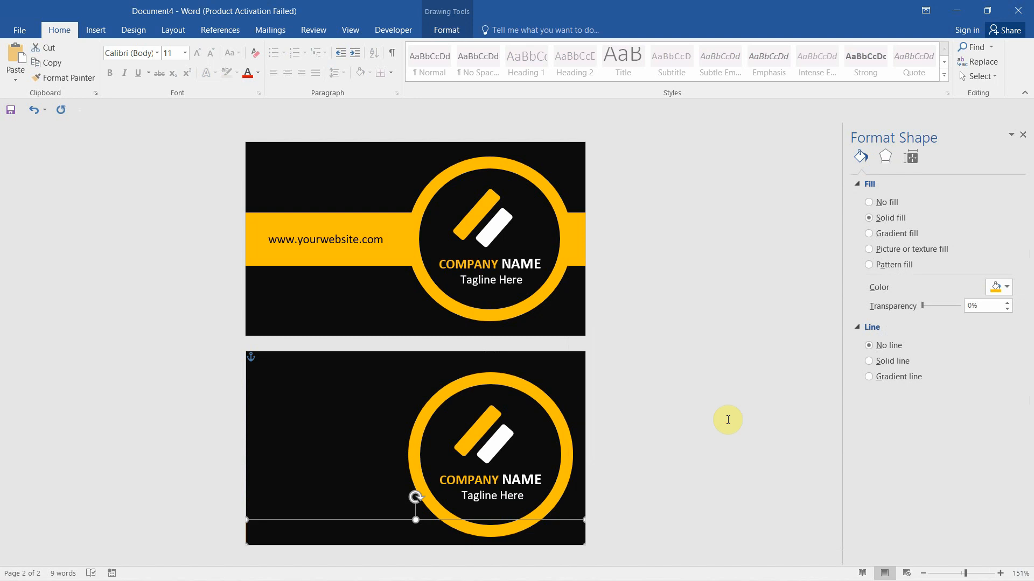
Send the second card's black background to the back, behind the gold band
{"action": "left_click", "coordinate": [361, 382]}
{"action": "right_click", "coordinate": [361, 382]}
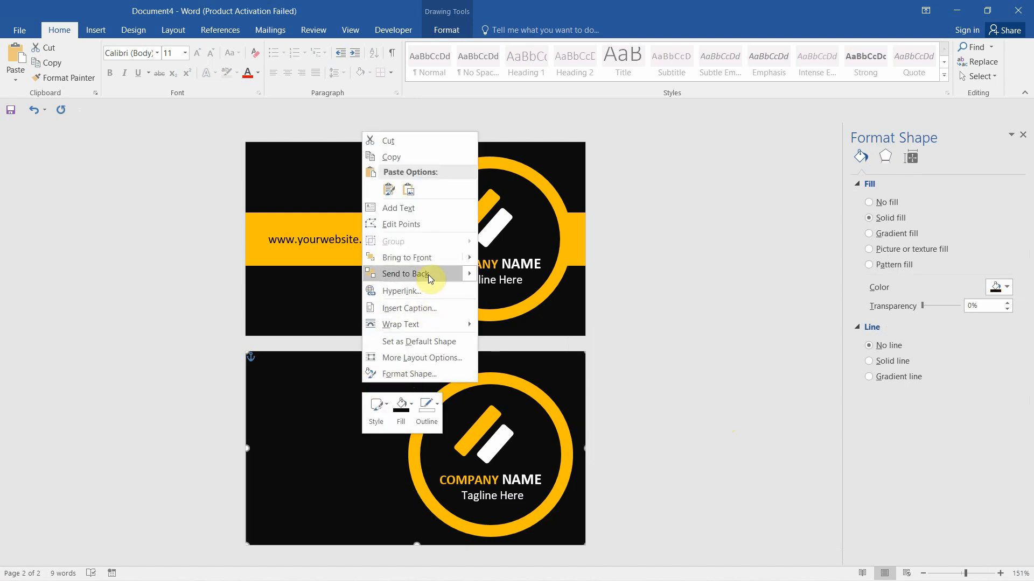
{"action": "mouse_move", "coordinate": [447, 275]}
{"action": "left_click", "coordinate": [521, 275]}
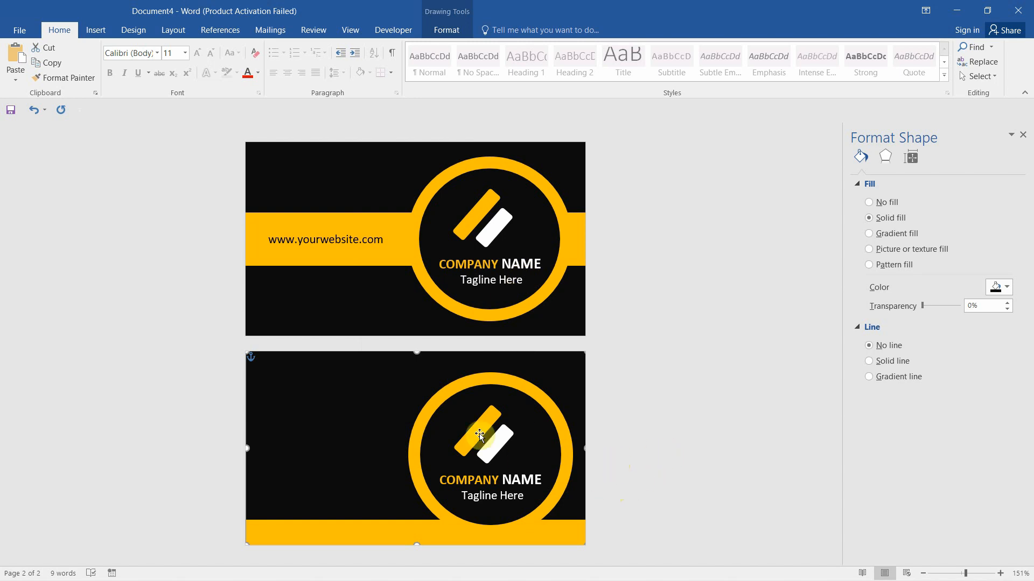
Copy the website text box onto the second card and replace its text with a name
{"action": "left_click", "coordinate": [345, 239]}
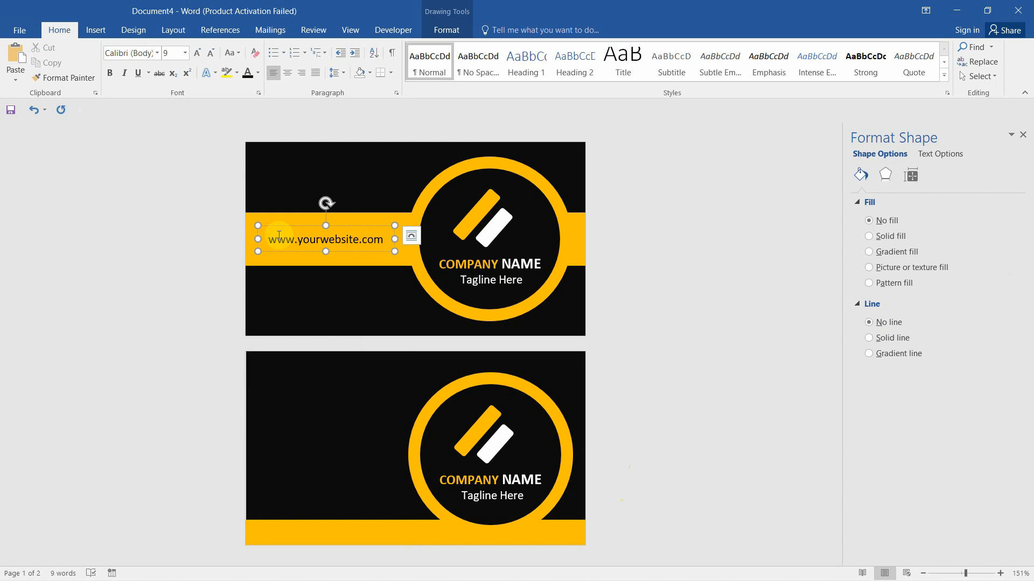
{"action": "key", "text": "ctrl"}
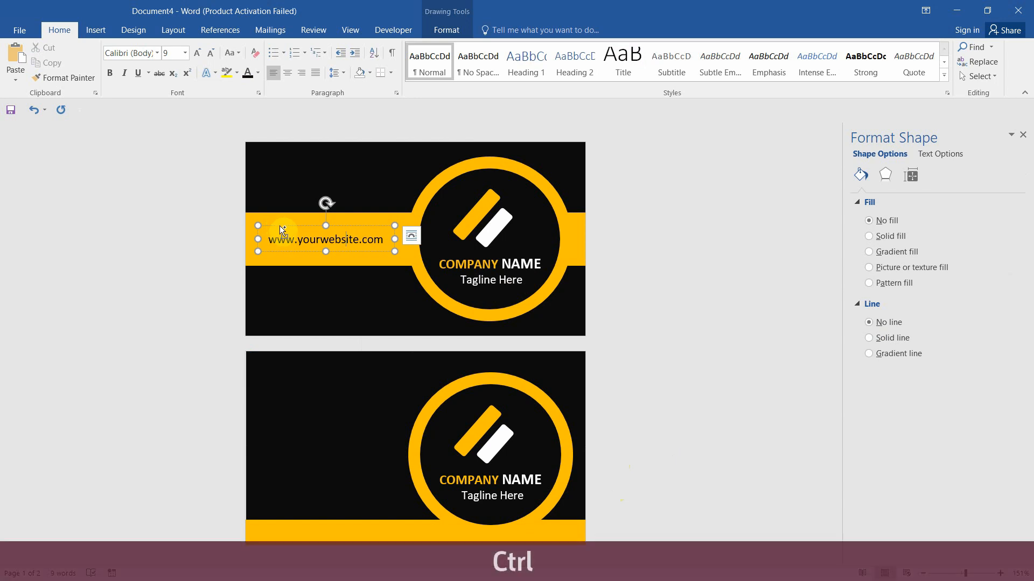
{"action": "left_click_drag", "start_coordinate": [279, 225], "coordinate": [283, 371]}
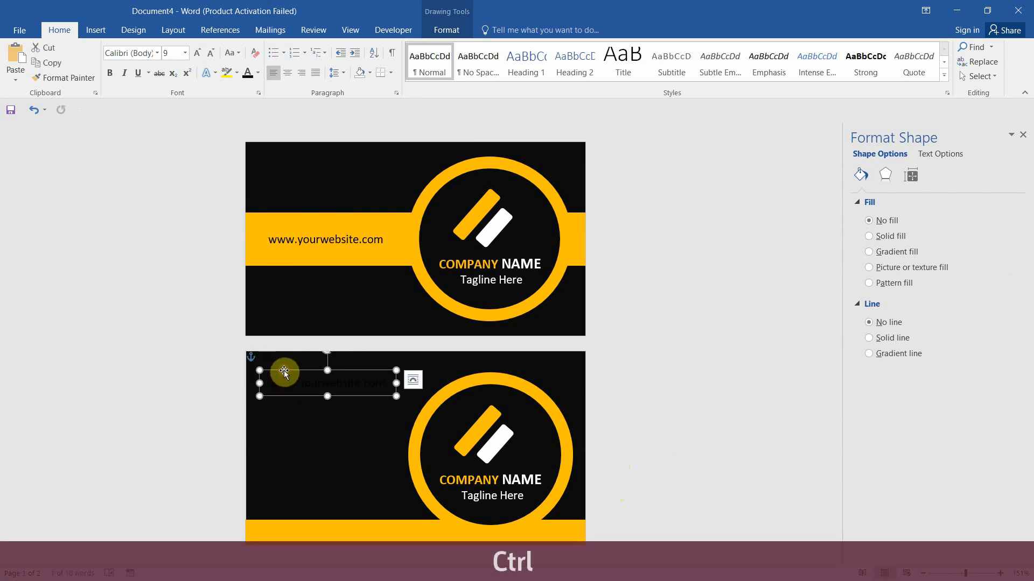
{"action": "left_click", "coordinate": [297, 382]}
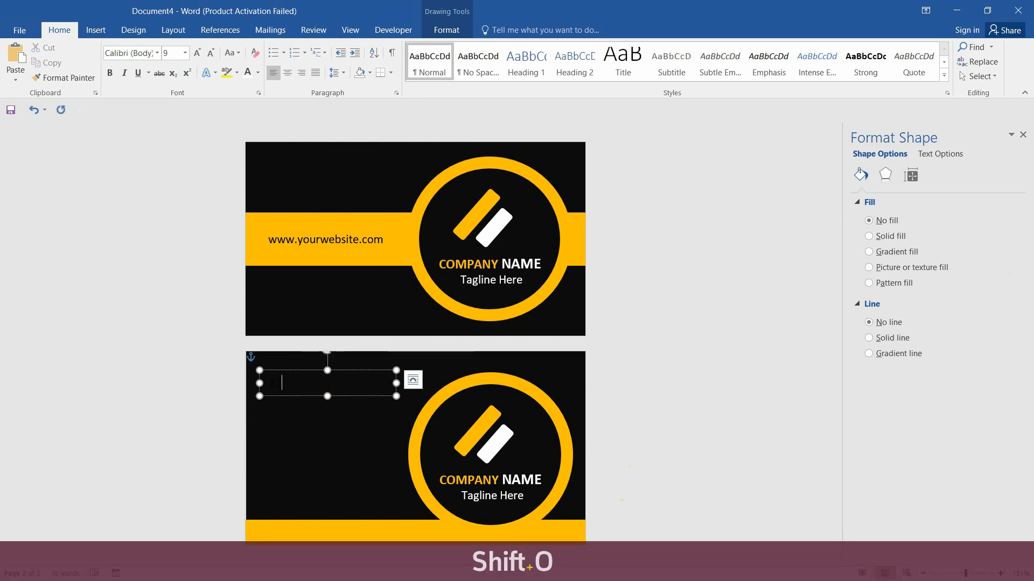
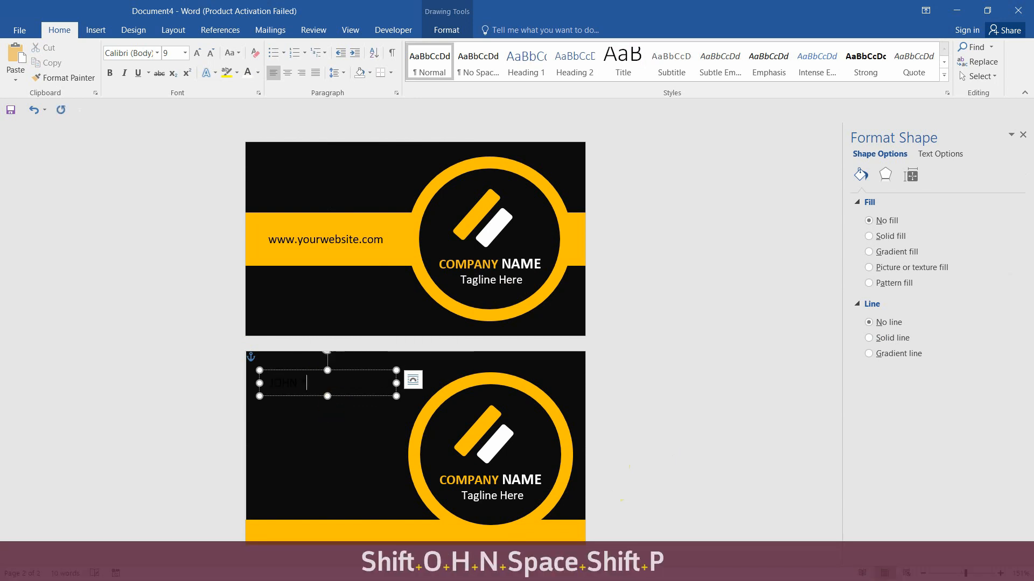
Make the name white, bold and 14 pt, and resize its text box to fit
{"action": "left_click", "coordinate": [334, 404]}
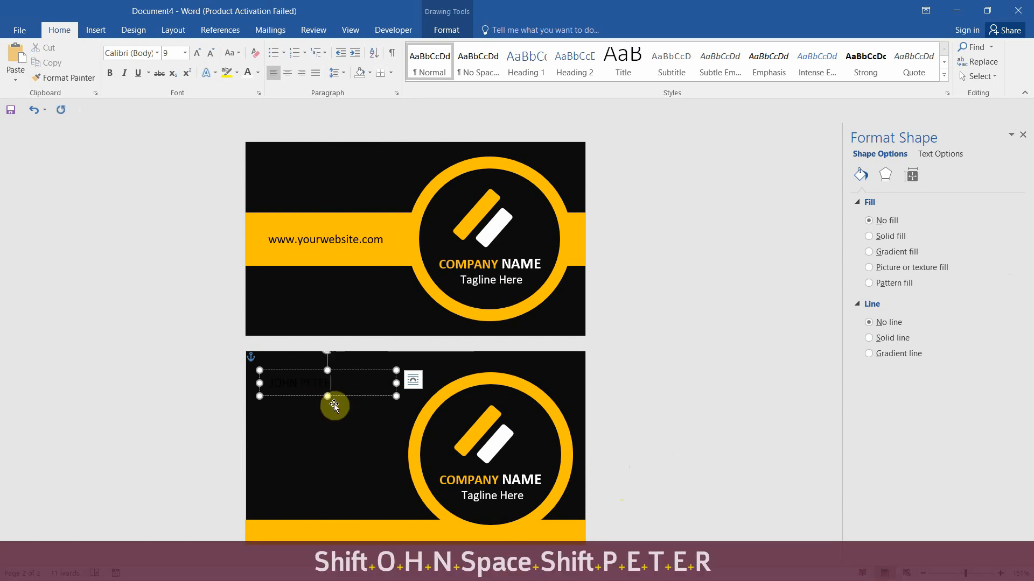
{"action": "key", "text": "ctrl+a"}
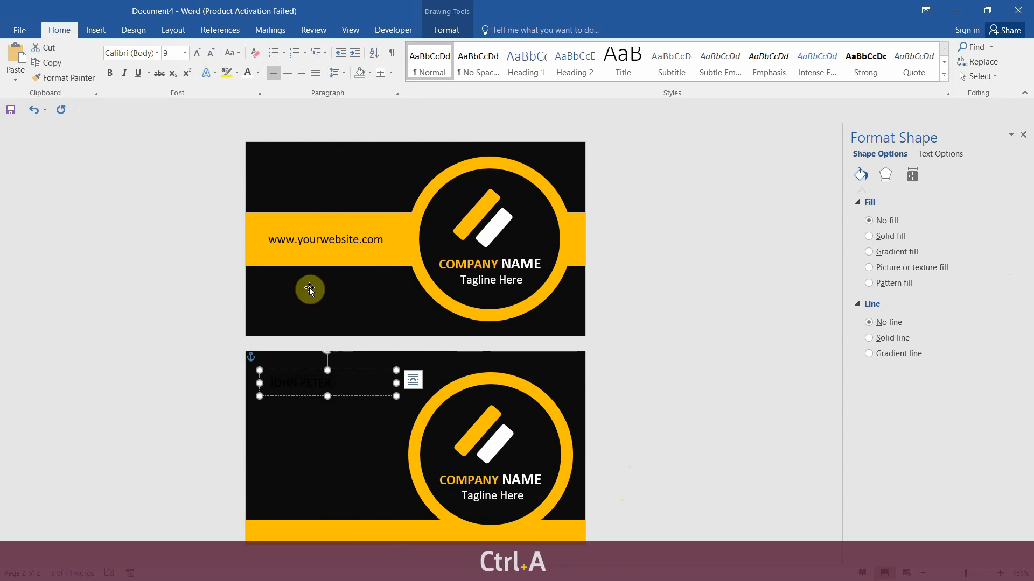
{"action": "left_click", "coordinate": [258, 72]}
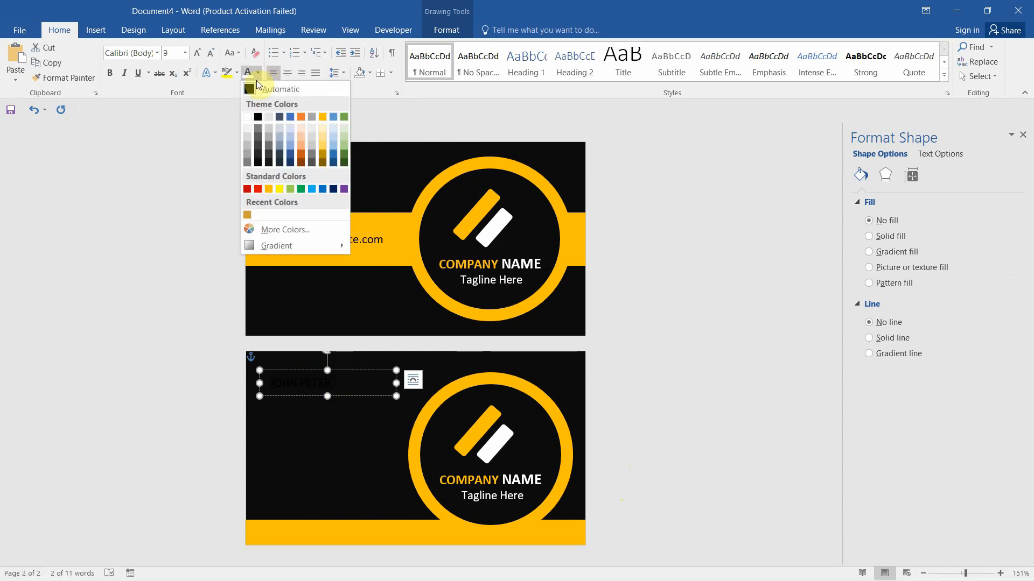
{"action": "left_click", "coordinate": [248, 118]}
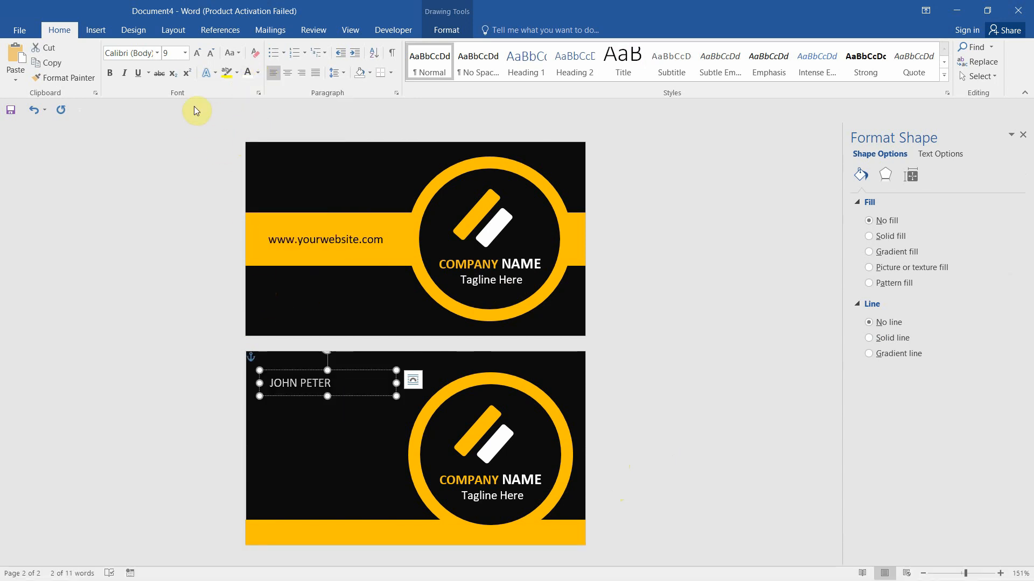
{"action": "left_click", "coordinate": [109, 73]}
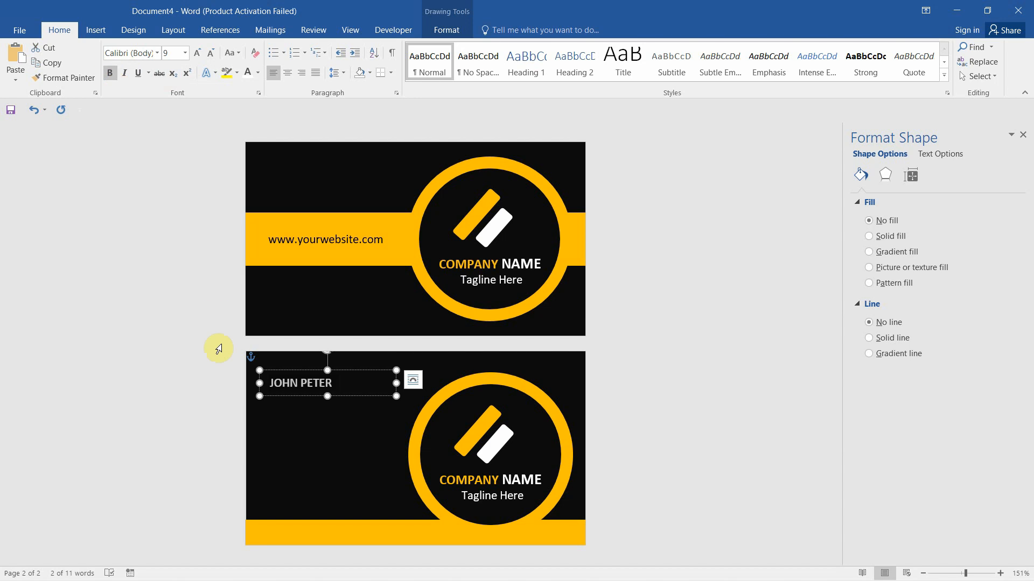
{"action": "key", "text": "ctrl+shift+period"}
{"action": "key", "text": "ctrl+shift+period"}
{"action": "key", "text": "ctrl+shift+period"}
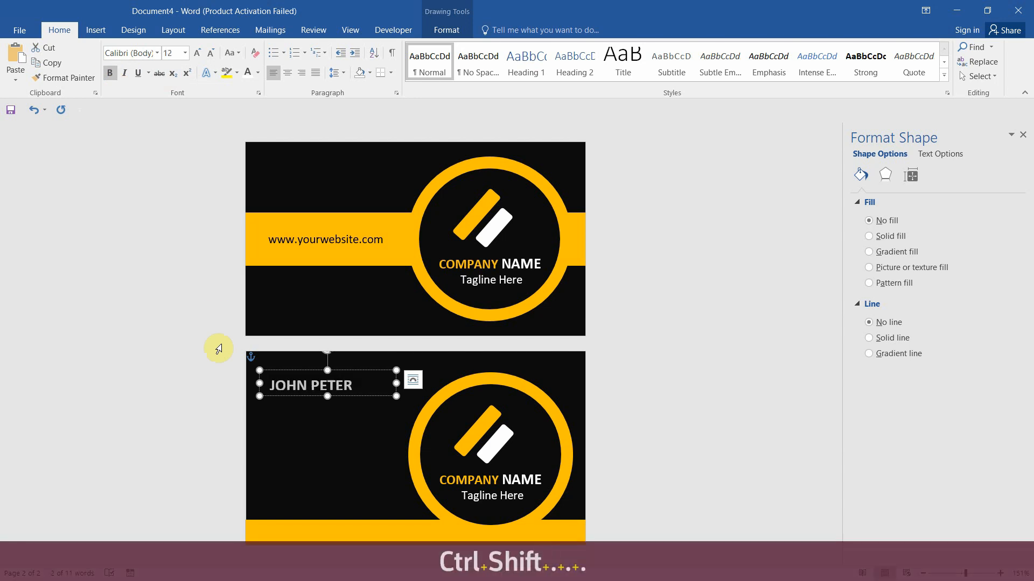
{"action": "key", "text": "ctrl+shift+period"}
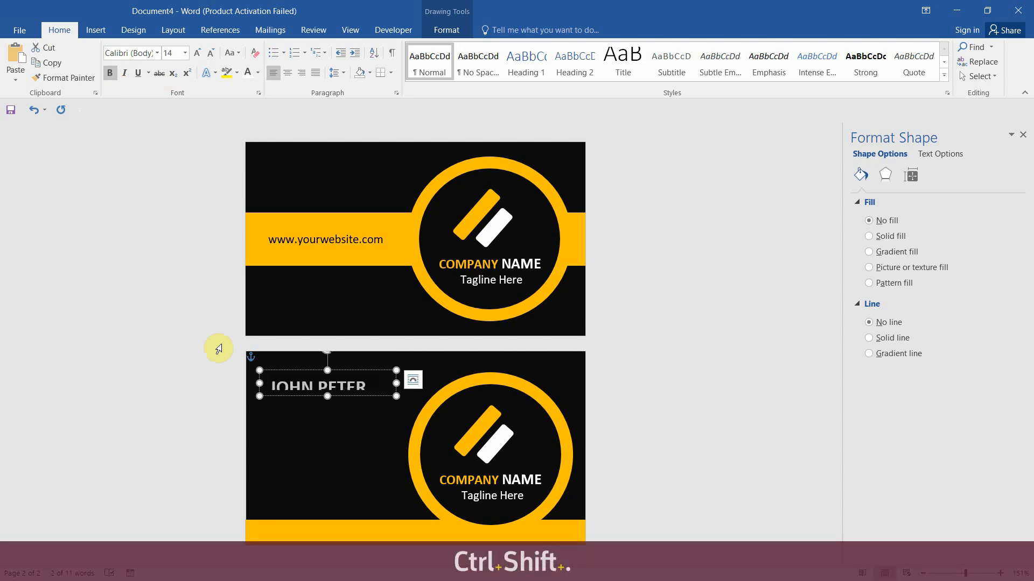
{"action": "left_click_drag", "start_coordinate": [327, 396], "coordinate": [328, 409]}
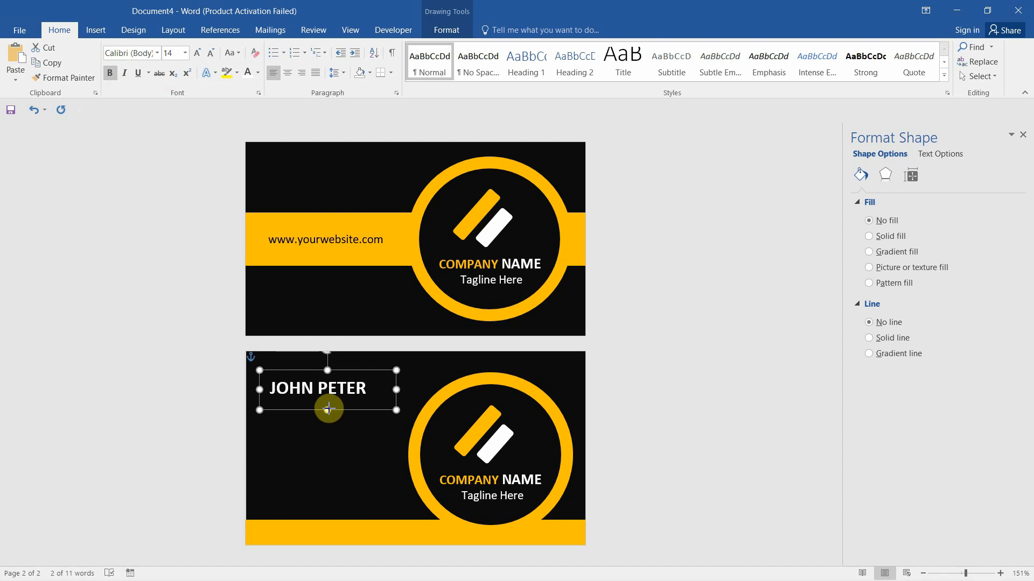
{"action": "left_click_drag", "start_coordinate": [396, 389], "coordinate": [358, 361]}
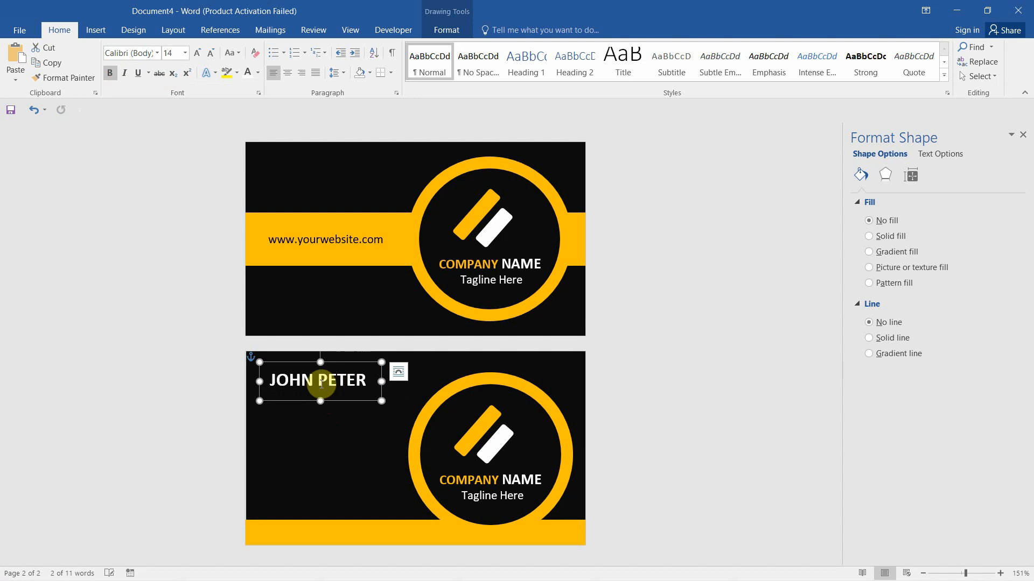
{"action": "left_click", "coordinate": [315, 380]}
Colour the first name gold
{"action": "double_click", "coordinate": [324, 379]}
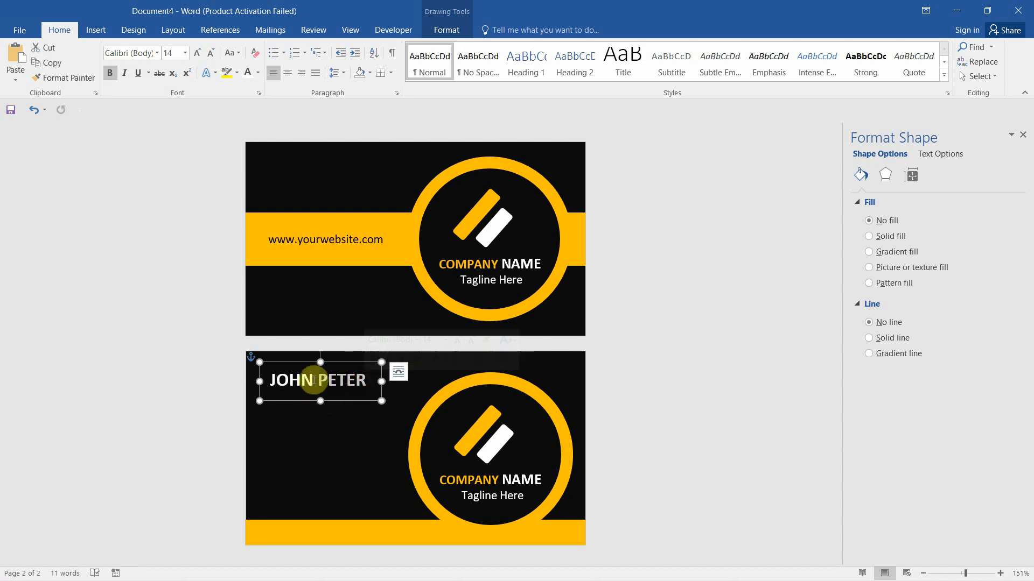
{"action": "left_click", "coordinate": [315, 381]}
{"action": "left_click_drag", "start_coordinate": [314, 381], "coordinate": [265, 380]}
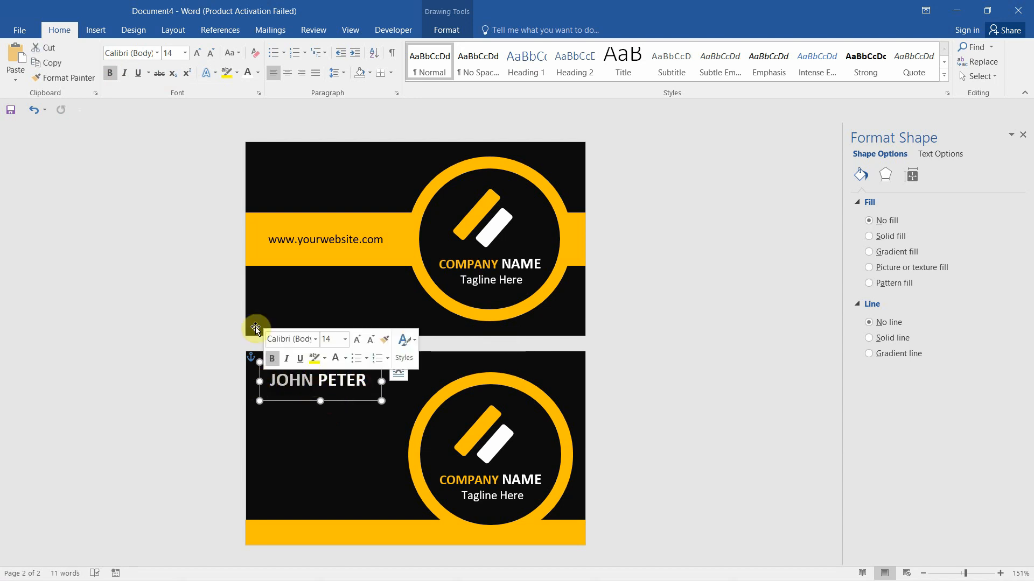
{"action": "left_click", "coordinate": [256, 74]}
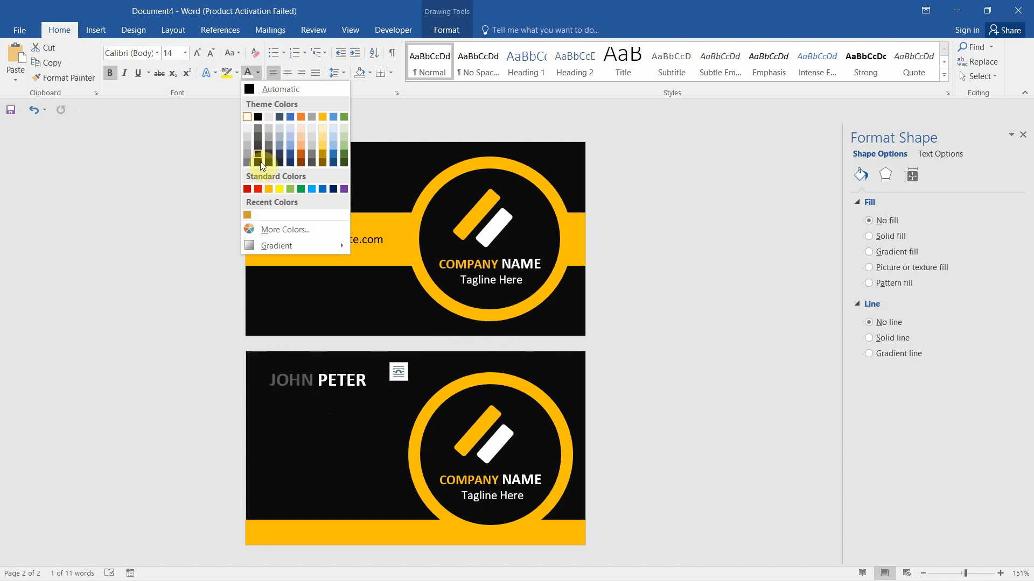
{"action": "left_click", "coordinate": [271, 191]}
Duplicate the name text box just below the original
{"action": "left_click", "coordinate": [349, 419], "text": "ctrl+shift"}
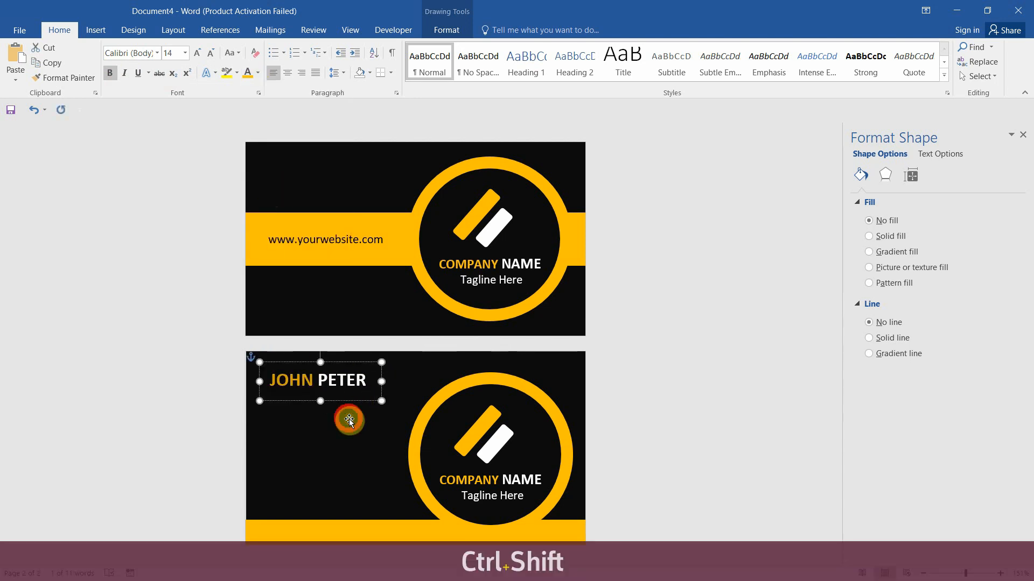
{"action": "left_click", "coordinate": [354, 373]}
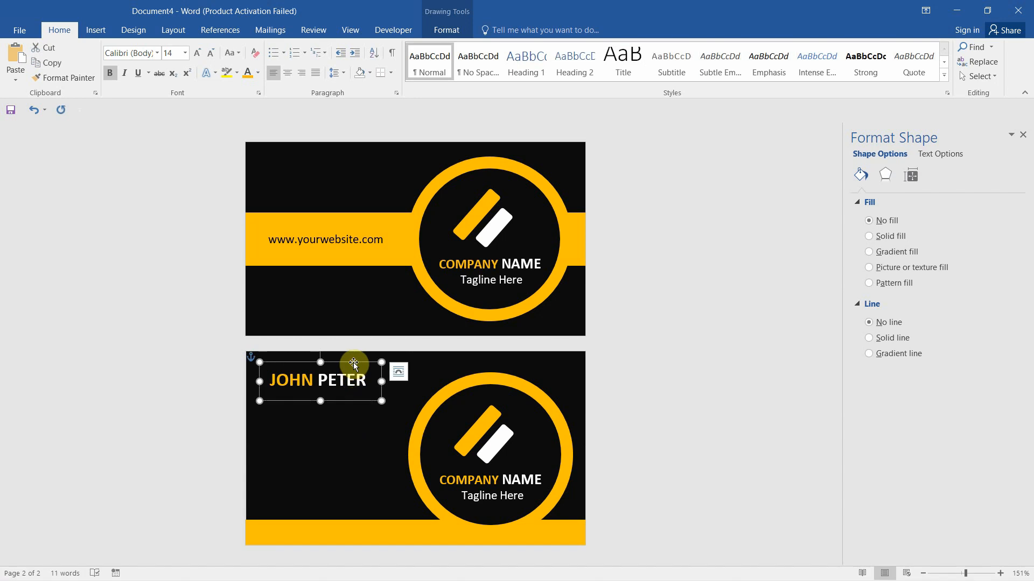
{"action": "left_click_drag", "start_coordinate": [353, 363], "coordinate": [231, 420]}
Replace the copy's text with CREATIVE DIRECTOR, shrink it to 8 pt and fit the box
{"action": "left_click", "coordinate": [368, 418]}
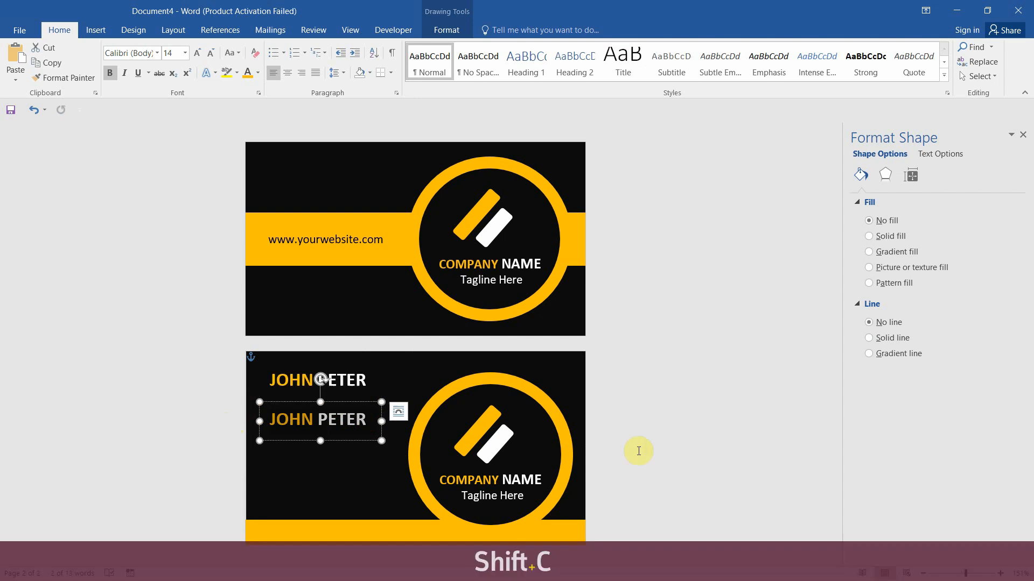
{"action": "type", "text": "CREATI"}
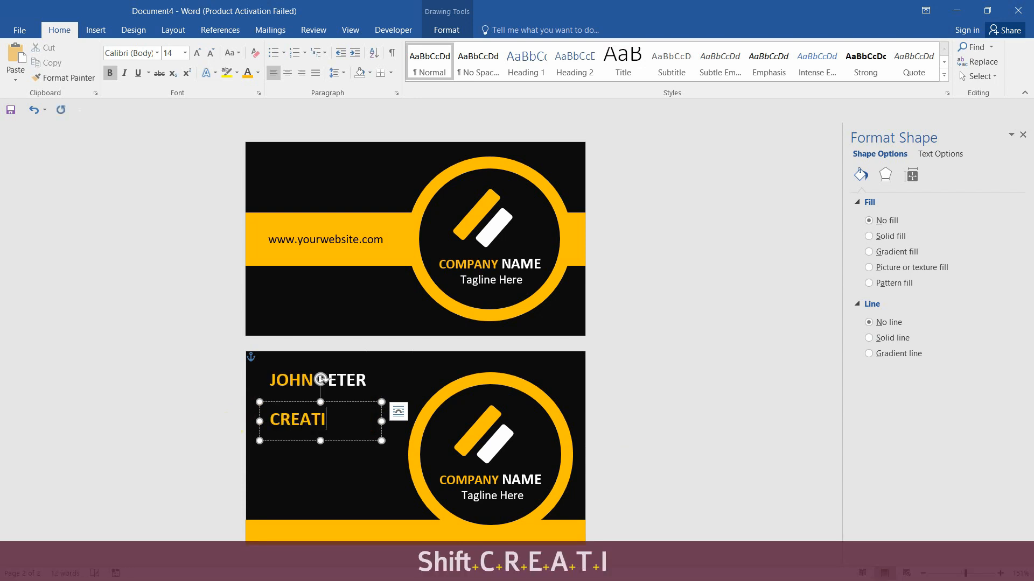
{"action": "type", "text": "VE"}
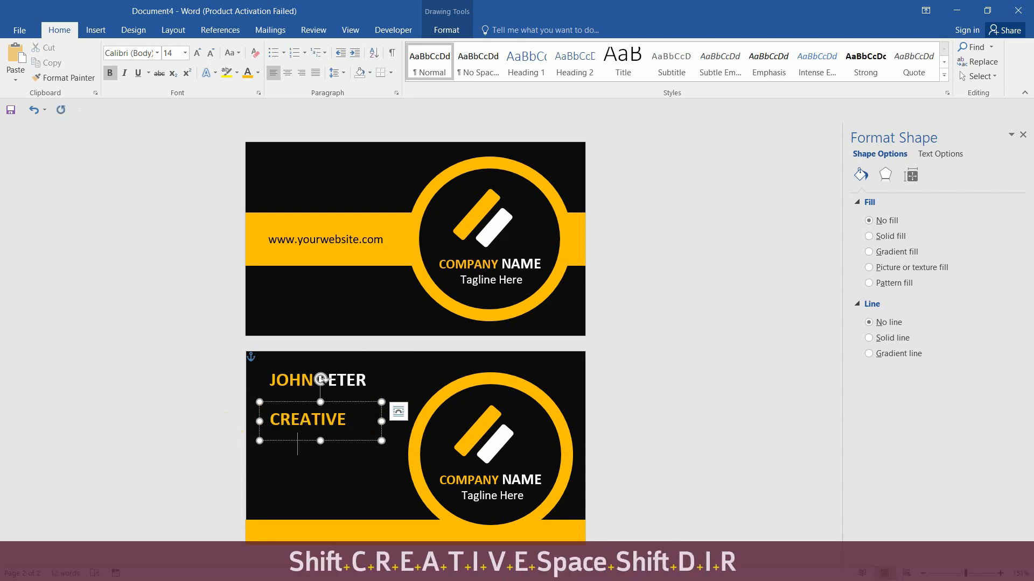
{"action": "type", "text": " DIRECTOR"}
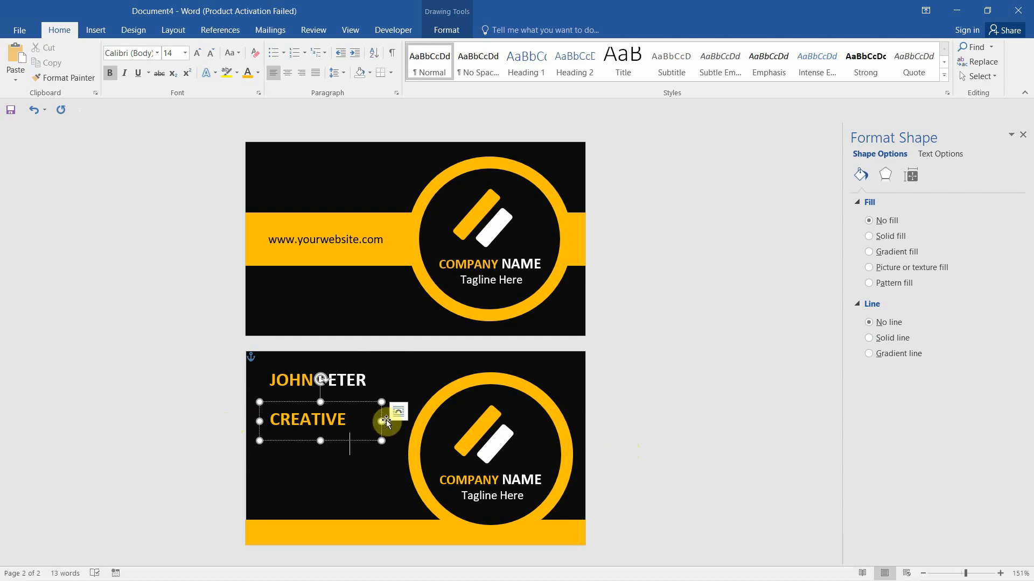
{"action": "left_click_drag", "start_coordinate": [381, 420], "coordinate": [473, 419]}
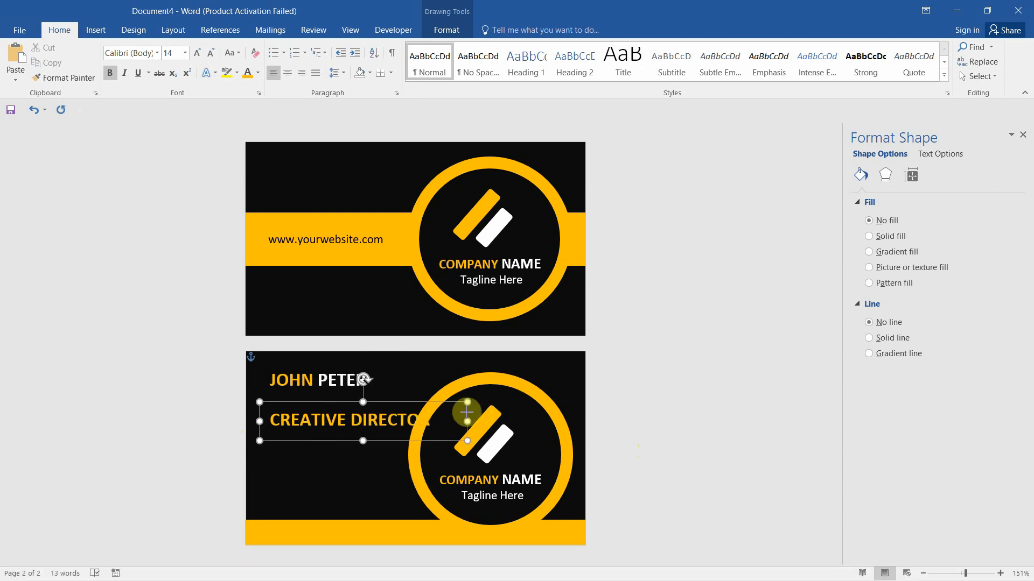
{"action": "double_click", "coordinate": [388, 417]}
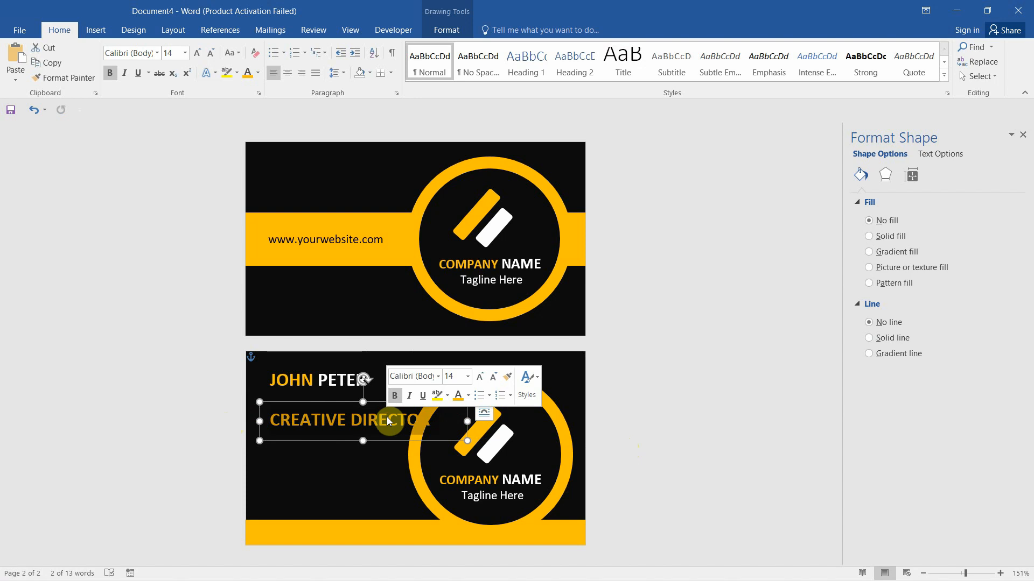
{"action": "key", "text": "ctrl+a"}
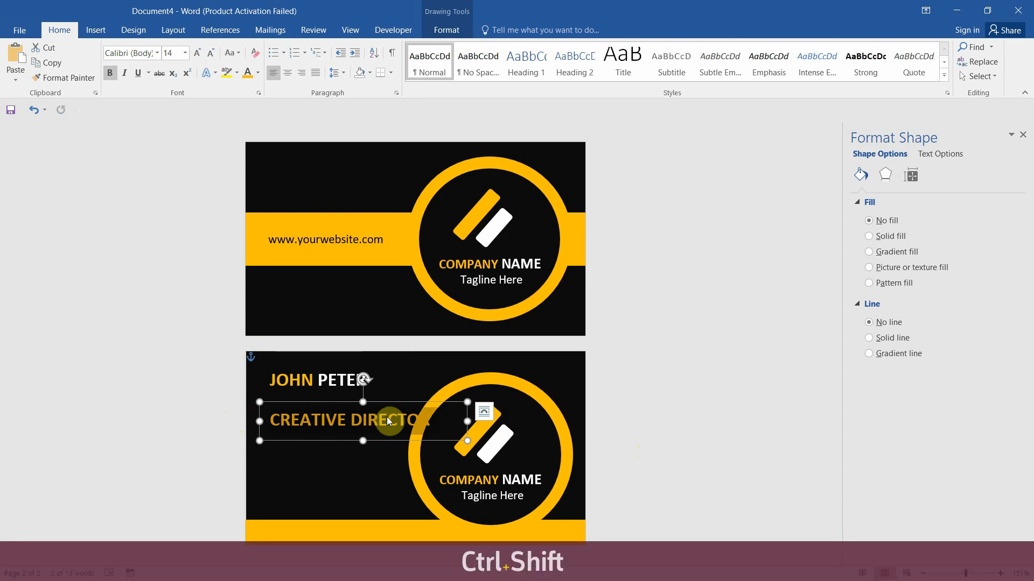
{"action": "key", "text": "ctrl+shift+comma"}
{"action": "key", "text": "ctrl+shift+comma"}
{"action": "key", "text": "ctrl+shift+comma"}
{"action": "key", "text": "ctrl+shift+comma"}
{"action": "key", "text": "ctrl+shift+comma"}
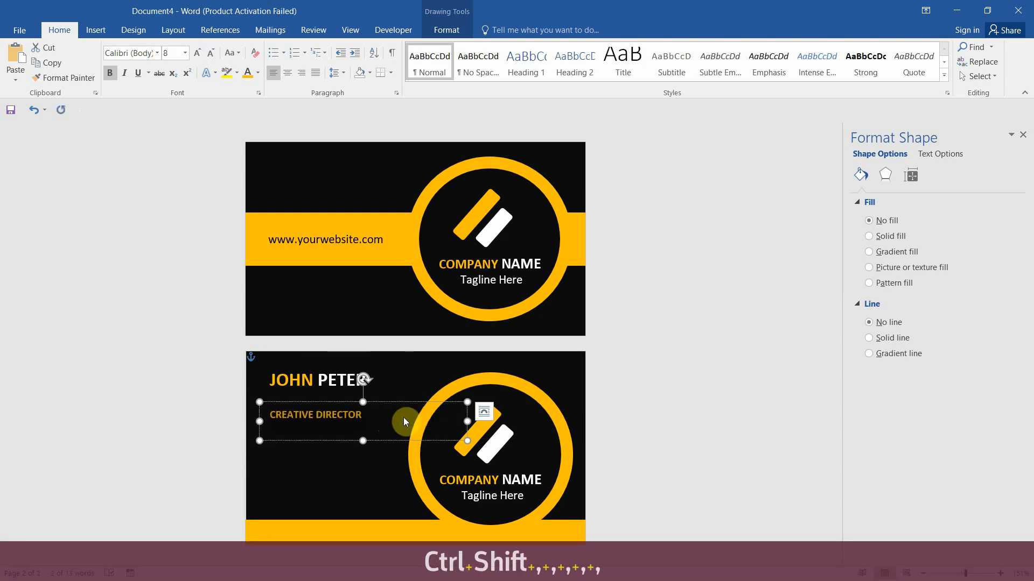
{"action": "left_click_drag", "start_coordinate": [363, 441], "coordinate": [364, 427]}
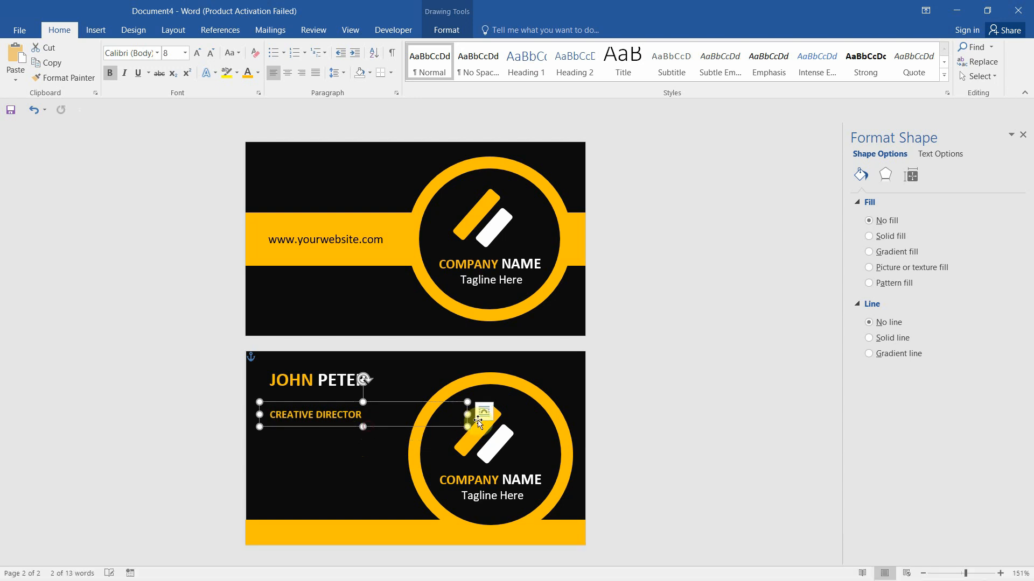
{"action": "left_click_drag", "start_coordinate": [468, 415], "coordinate": [353, 386]}
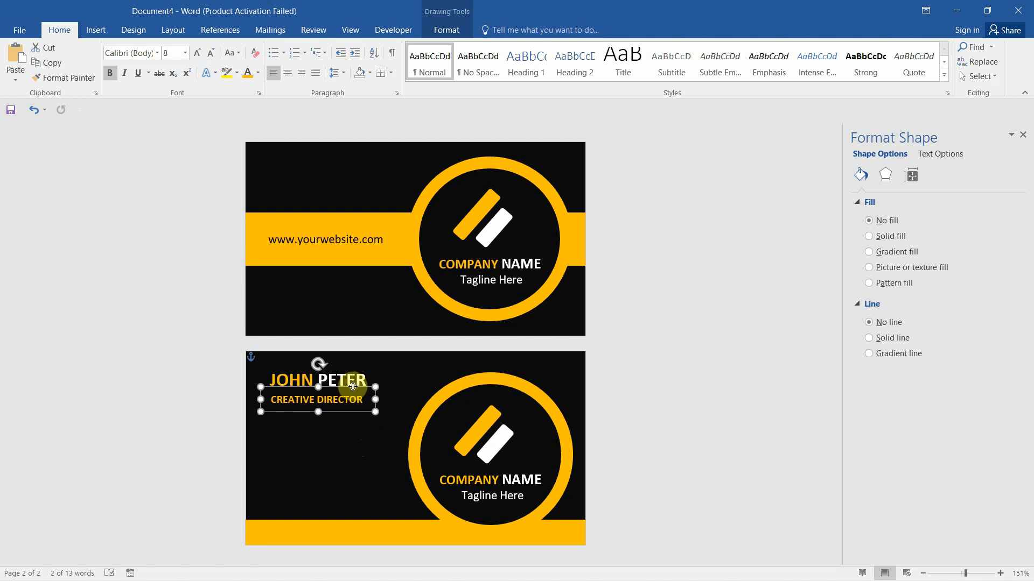
Make the CREATIVE DIRECTOR title white
{"action": "left_click_drag", "start_coordinate": [362, 399], "coordinate": [276, 398]}
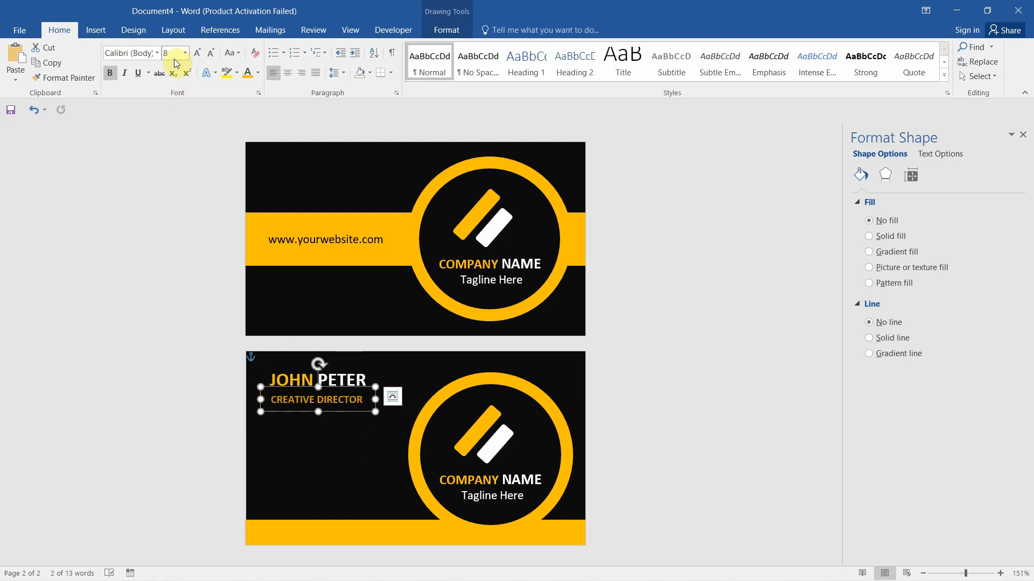
{"action": "left_click", "coordinate": [260, 73]}
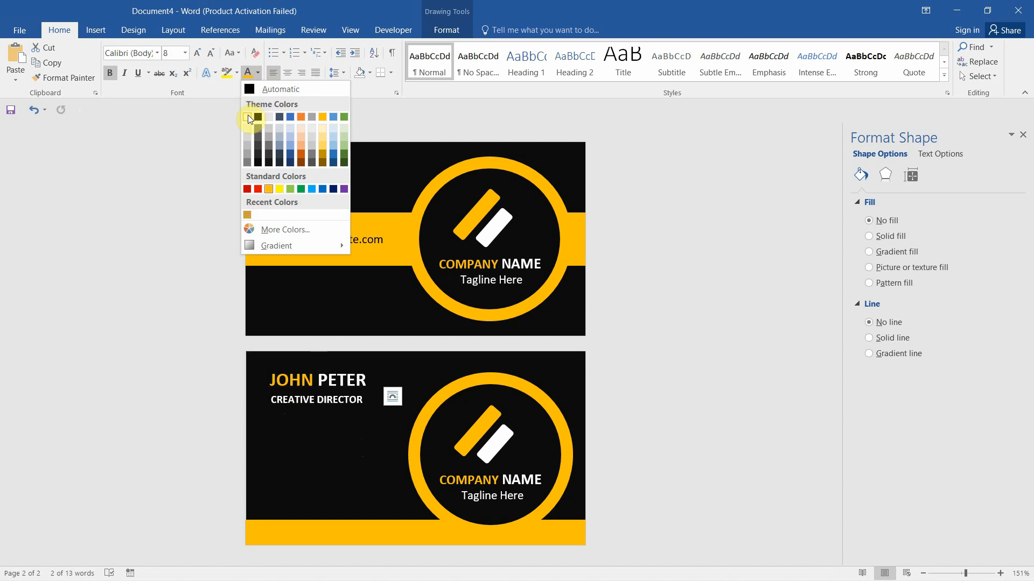
{"action": "left_click", "coordinate": [248, 116]}
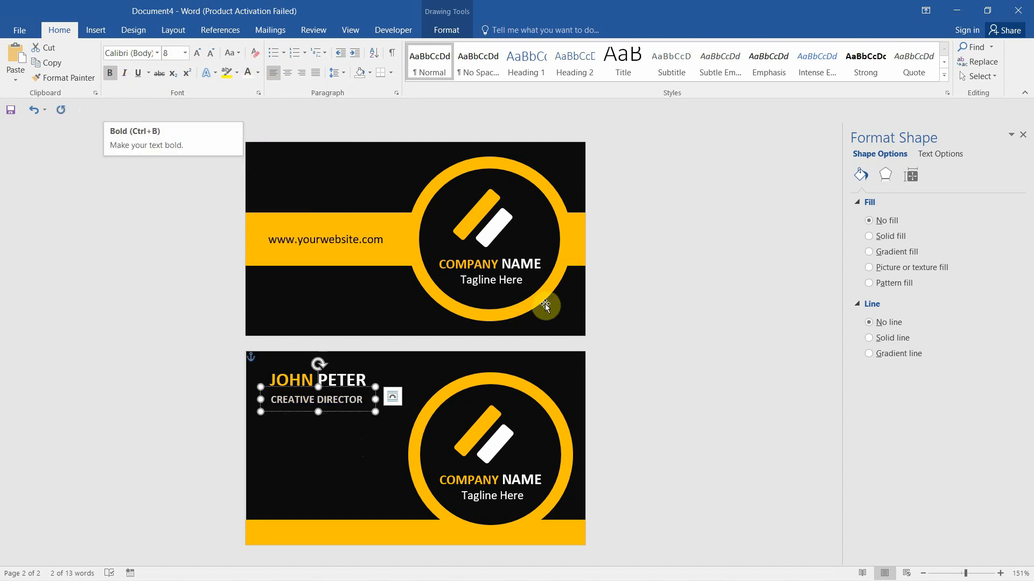
{"action": "left_click", "coordinate": [686, 282]}
Draw a short gold horizontal line below the job title
{"action": "left_click", "coordinate": [599, 300]}
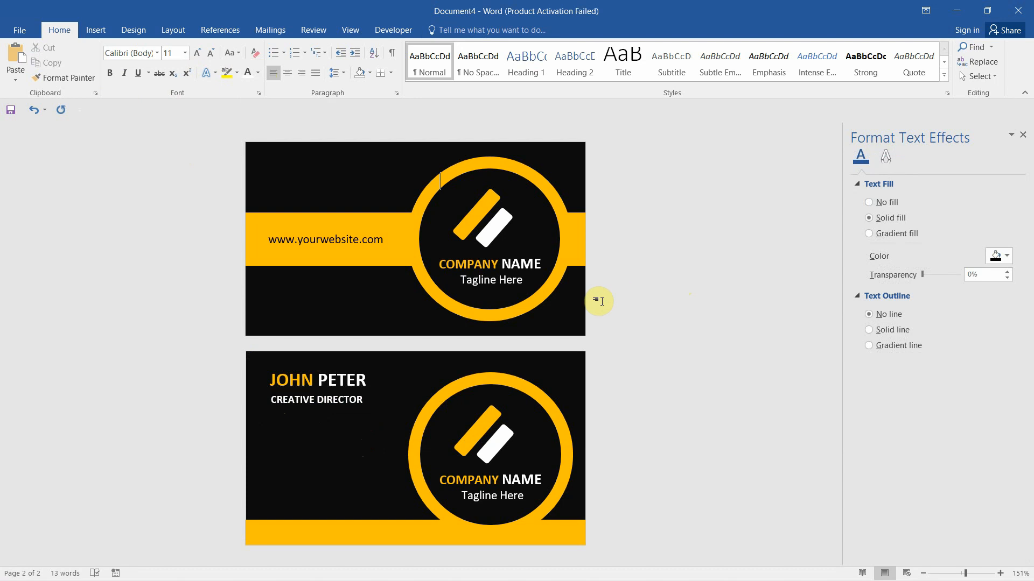
{"action": "left_click", "coordinate": [97, 32]}
{"action": "left_click", "coordinate": [196, 81]}
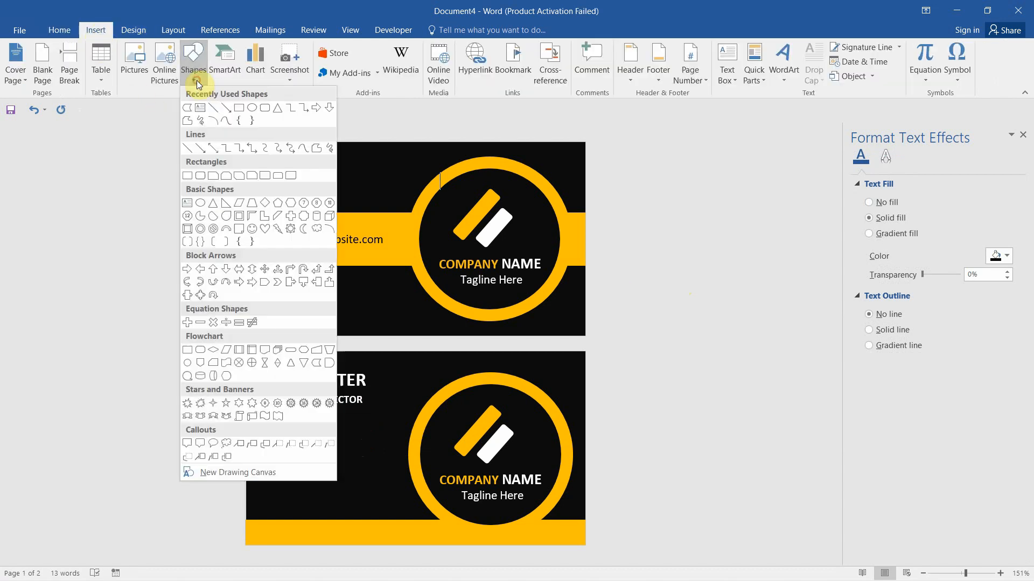
{"action": "left_click", "coordinate": [238, 107]}
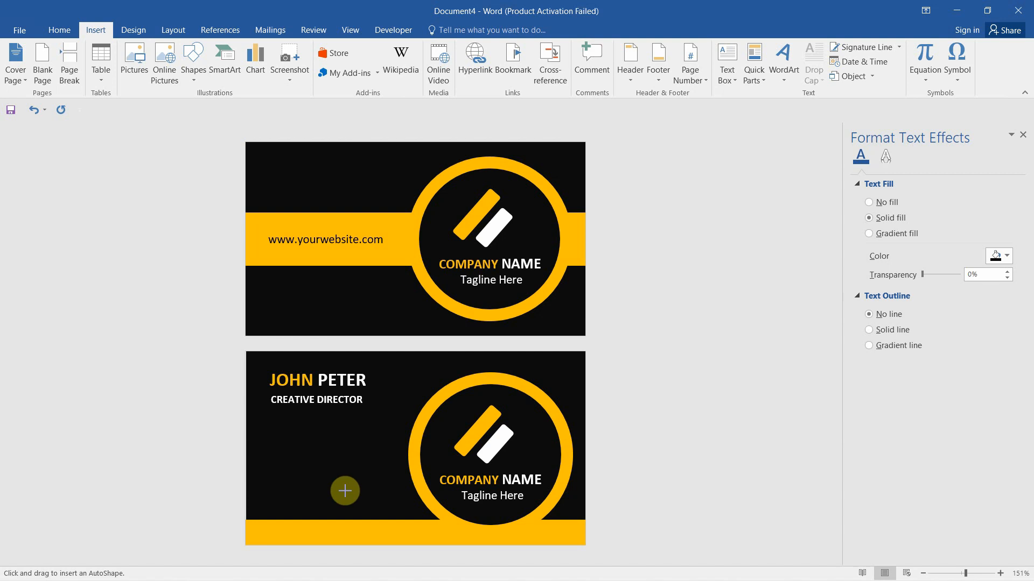
{"action": "left_click", "coordinate": [192, 84]}
{"action": "left_click", "coordinate": [215, 111]}
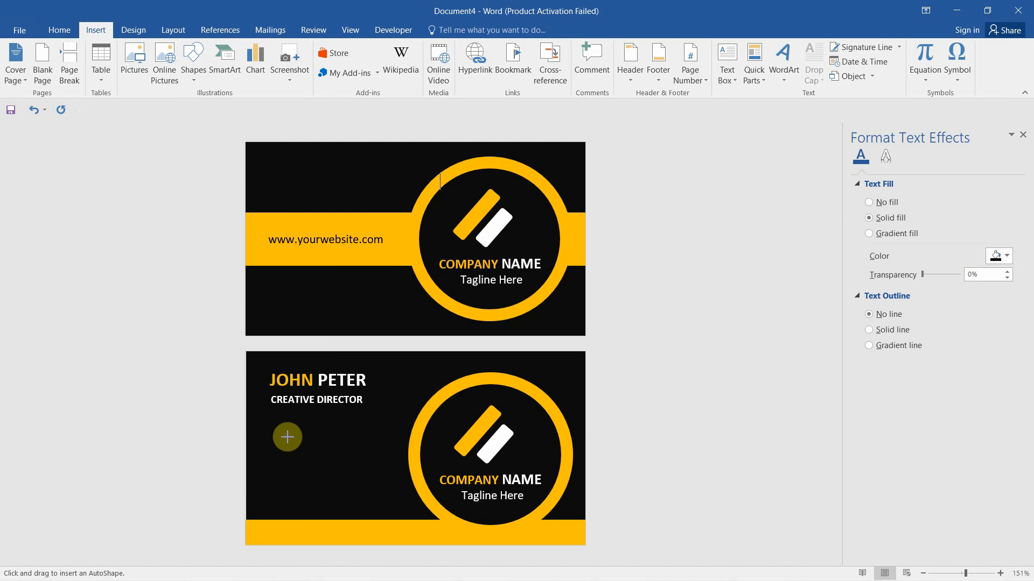
{"action": "mouse_move", "coordinate": [287, 437]}
{"action": "left_mouse_down"}
{"action": "mouse_move", "coordinate": [348, 438]}
{"action": "mouse_move", "coordinate": [333, 438]}
{"action": "left_mouse_up"}
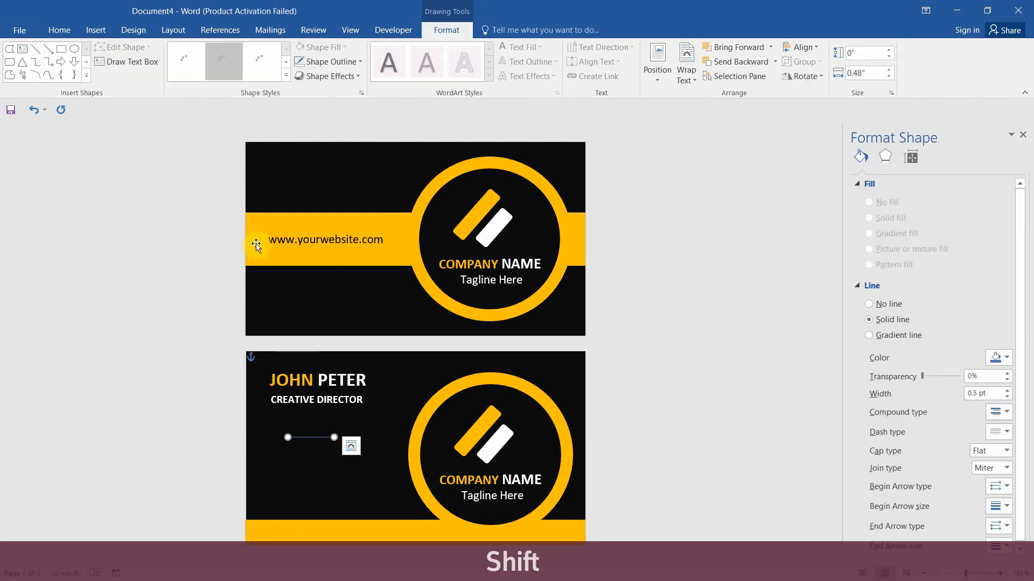
{"action": "left_click", "coordinate": [359, 63]}
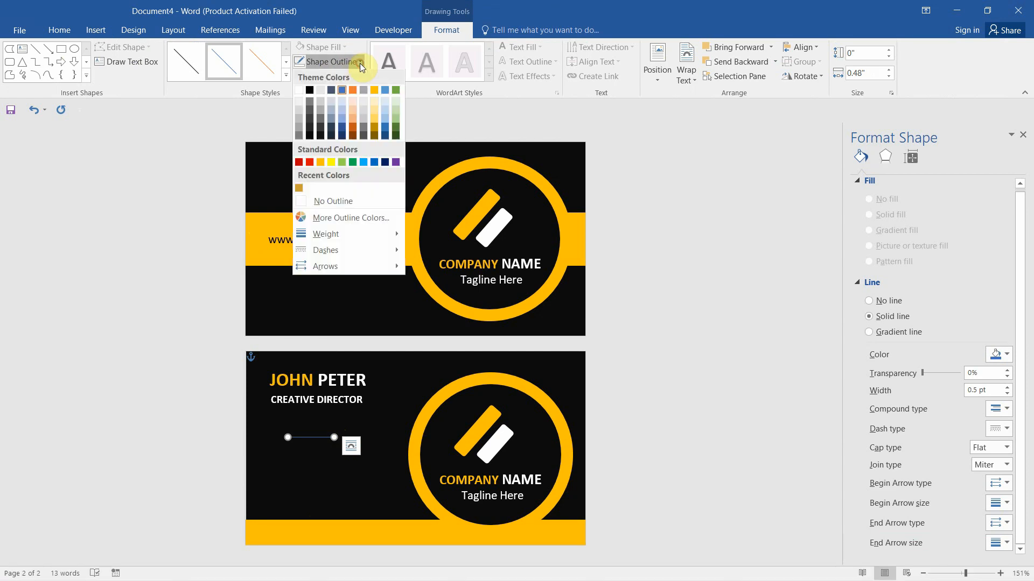
{"action": "left_click", "coordinate": [318, 163]}
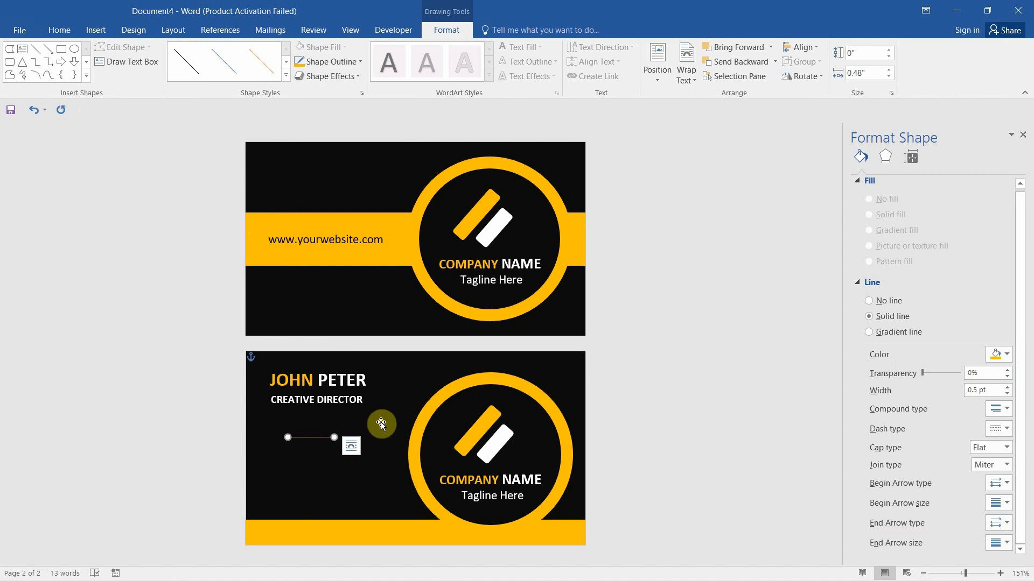
Set the line width to 1 pt and stack copies into four evenly spaced lines
{"action": "right_click", "coordinate": [313, 438]}
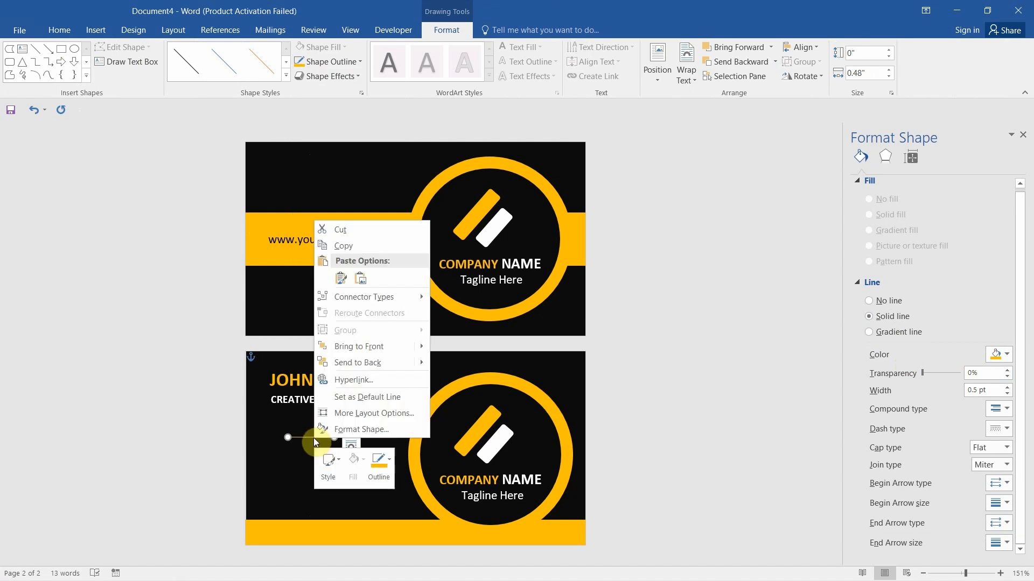
{"action": "left_click", "coordinate": [366, 429]}
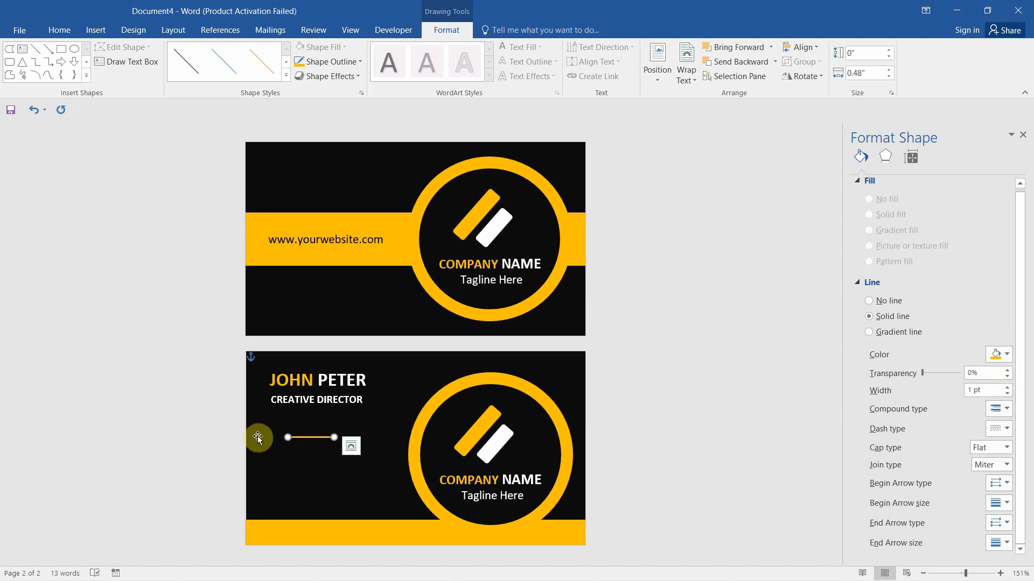
{"action": "key", "text": "ctrl"}
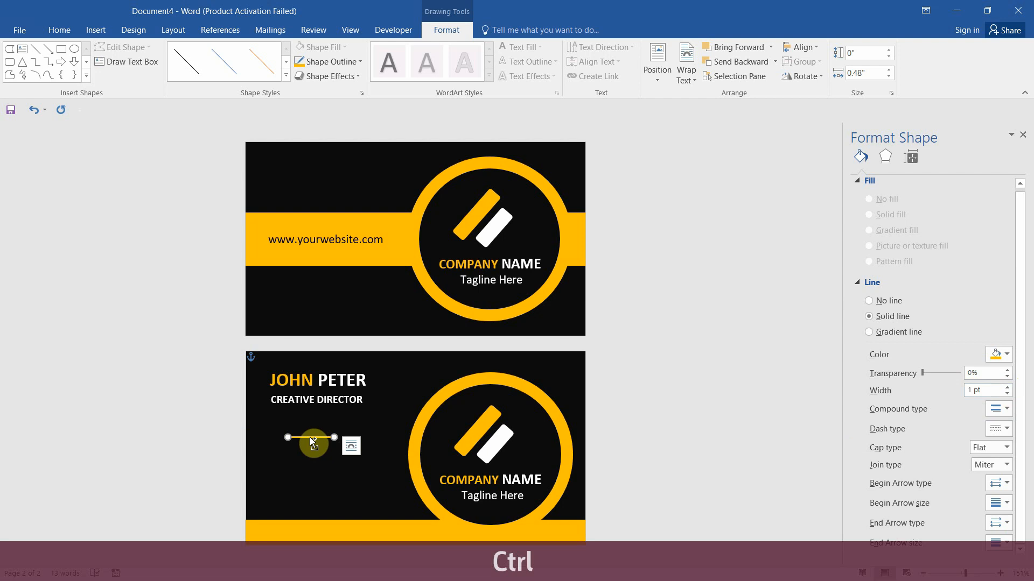
{"action": "key", "text": "shift"}
{"action": "left_click_drag", "start_coordinate": [311, 440], "coordinate": [310, 456]}
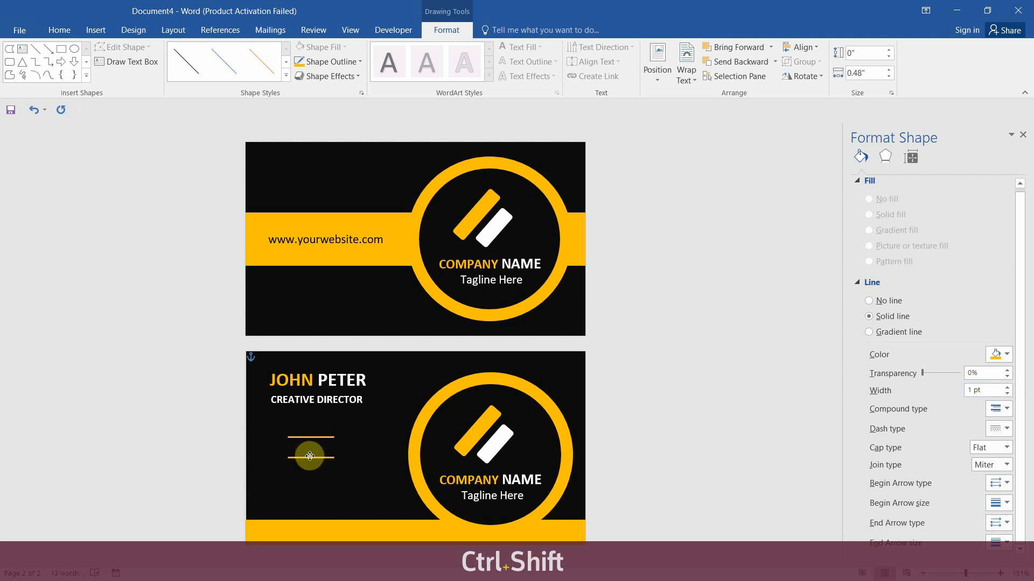
{"action": "key", "text": "ctrl"}
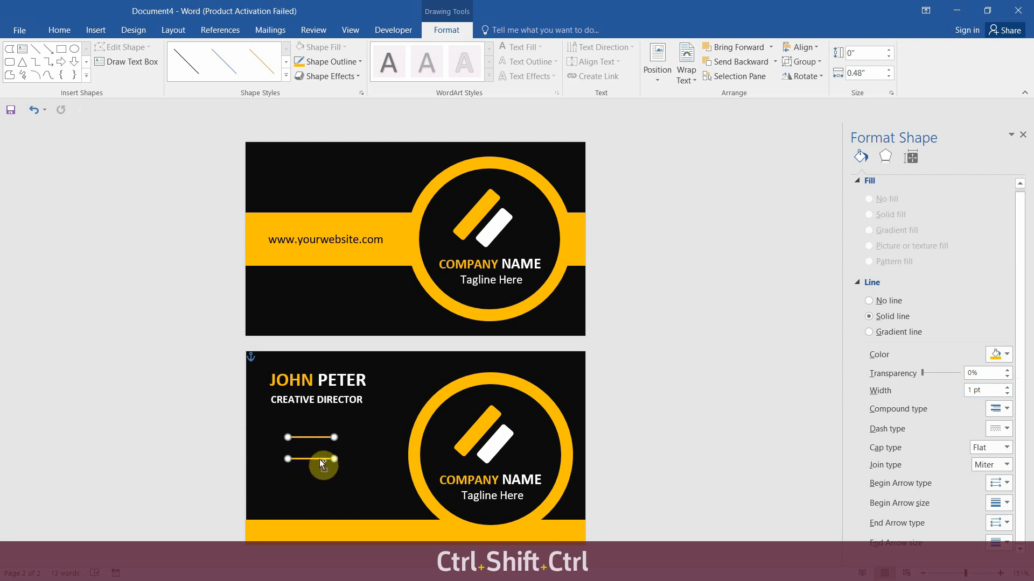
{"action": "left_click_drag", "start_coordinate": [319, 460], "coordinate": [312, 494]}
{"action": "key", "text": "ctrl+z"}
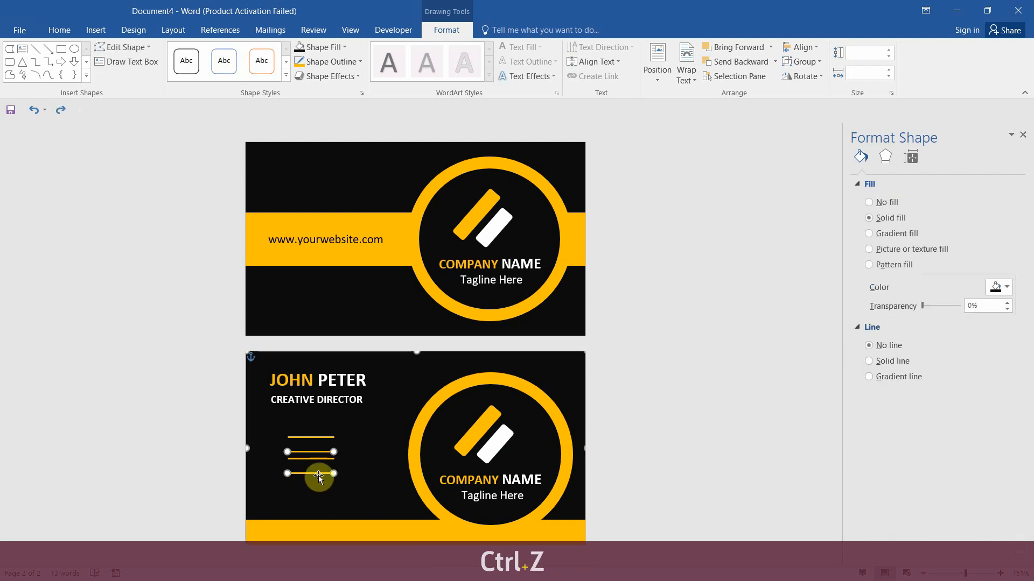
{"action": "key", "text": "ctrl+z"}
{"action": "key", "text": "ctrl+z"}
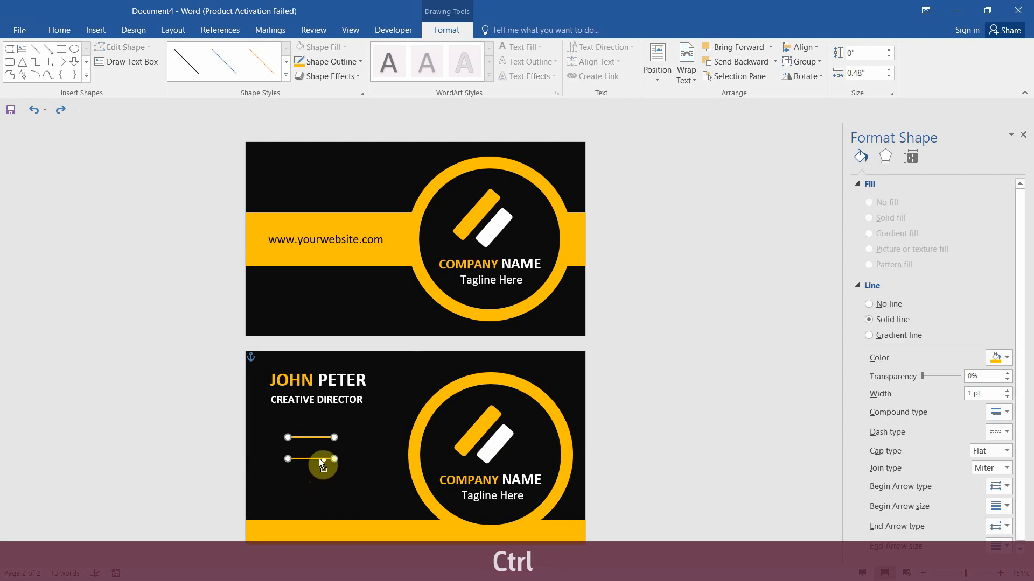
{"action": "left_click_drag", "start_coordinate": [318, 458], "coordinate": [315, 500]}
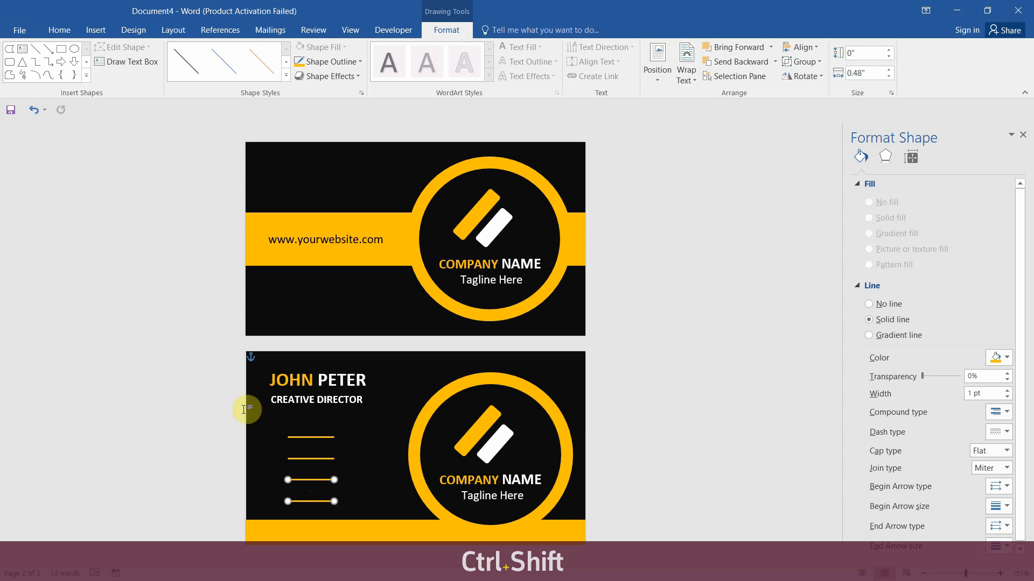
Shorten the name box and copy the job title box into a phone number line
{"action": "left_click", "coordinate": [345, 403]}
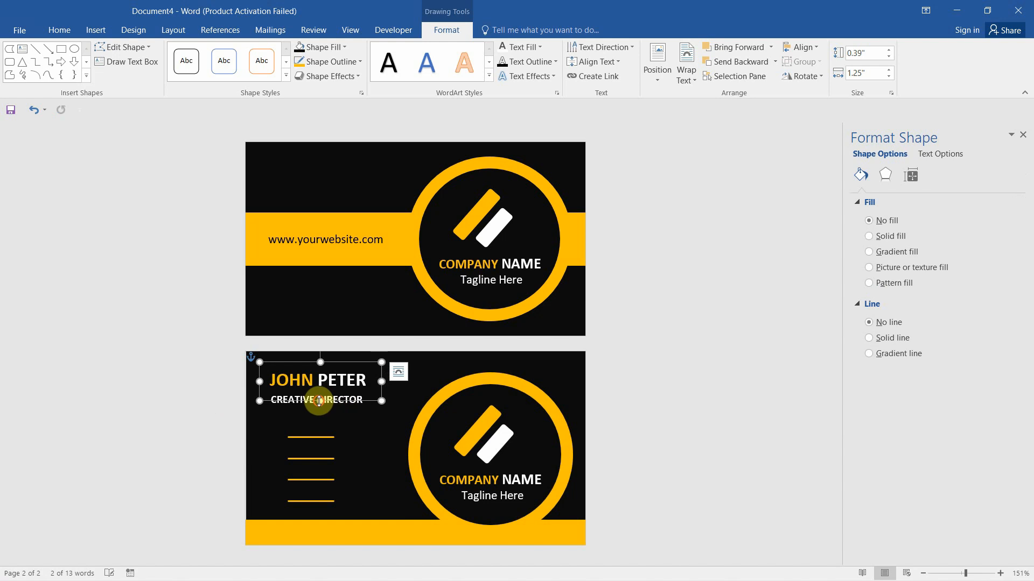
{"action": "left_click_drag", "start_coordinate": [320, 401], "coordinate": [320, 392]}
{"action": "left_click", "coordinate": [343, 407]}
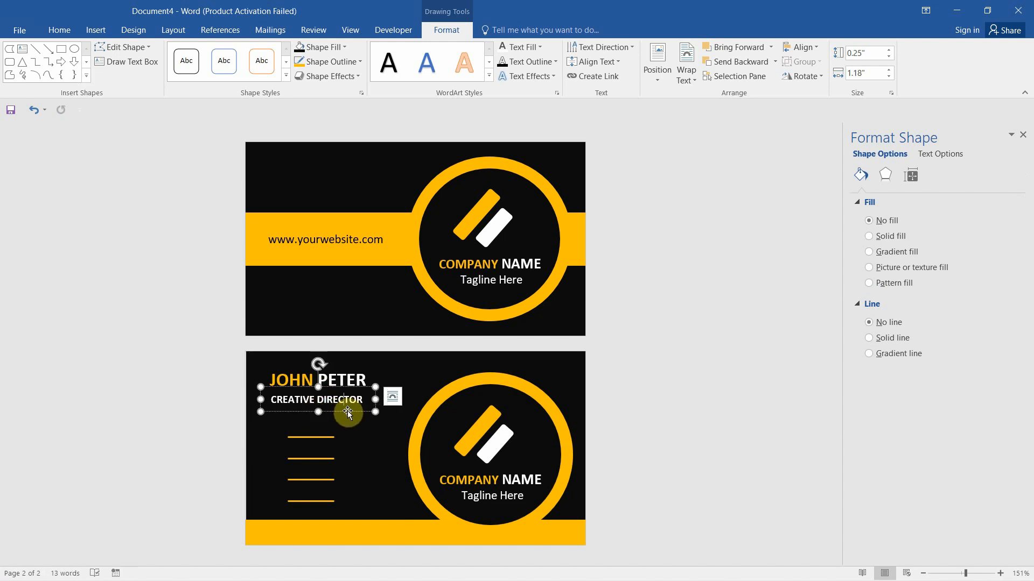
{"action": "key", "text": "ctrl"}
{"action": "left_click_drag", "start_coordinate": [347, 411], "coordinate": [276, 423]}
{"action": "left_click", "coordinate": [379, 429]}
{"action": "type", "text": "+012"}
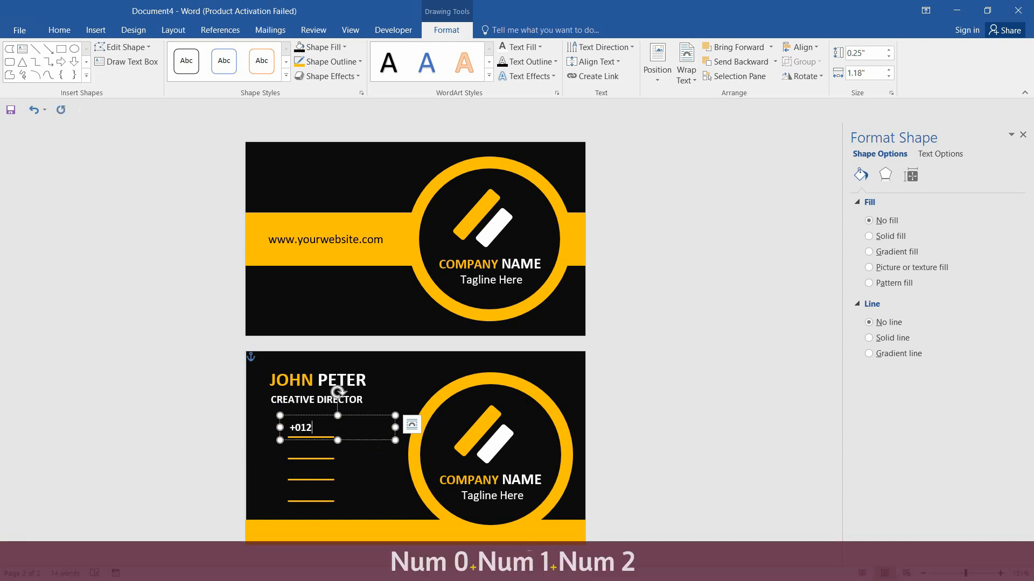
{"action": "type", "text": " 345 6789"}
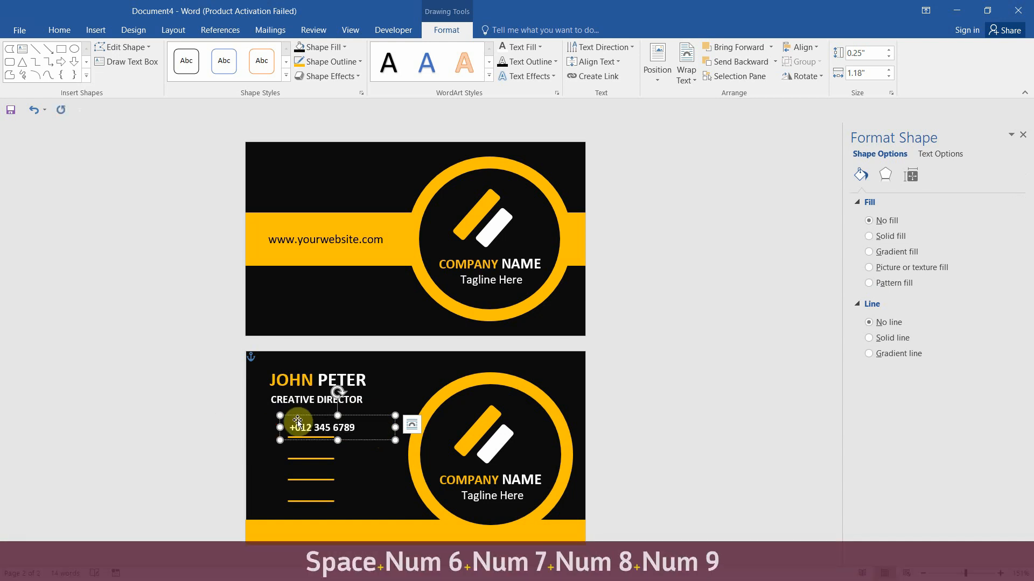
{"action": "left_click_drag", "start_coordinate": [367, 428], "coordinate": [261, 421]}
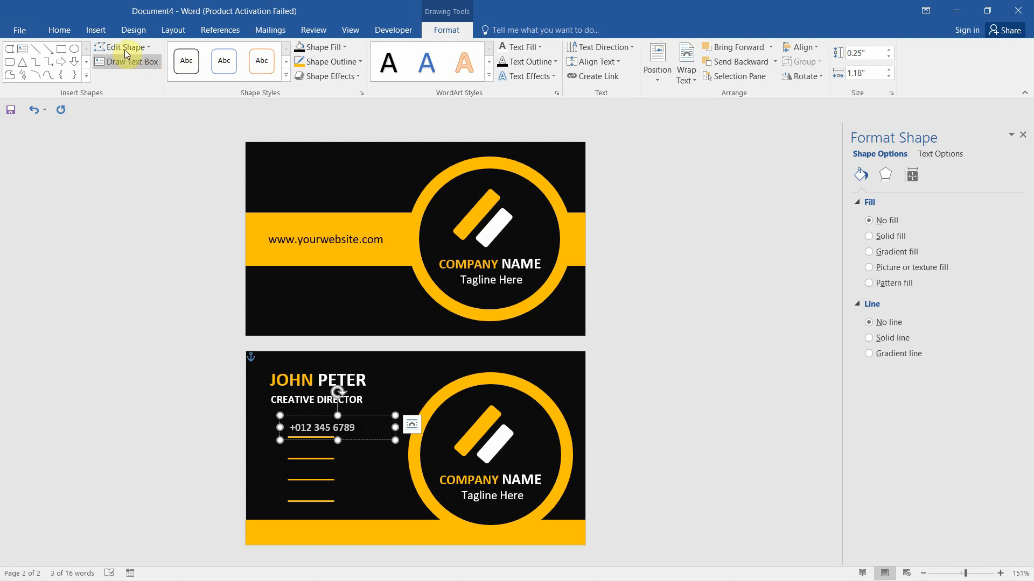
{"action": "left_click", "coordinate": [57, 31]}
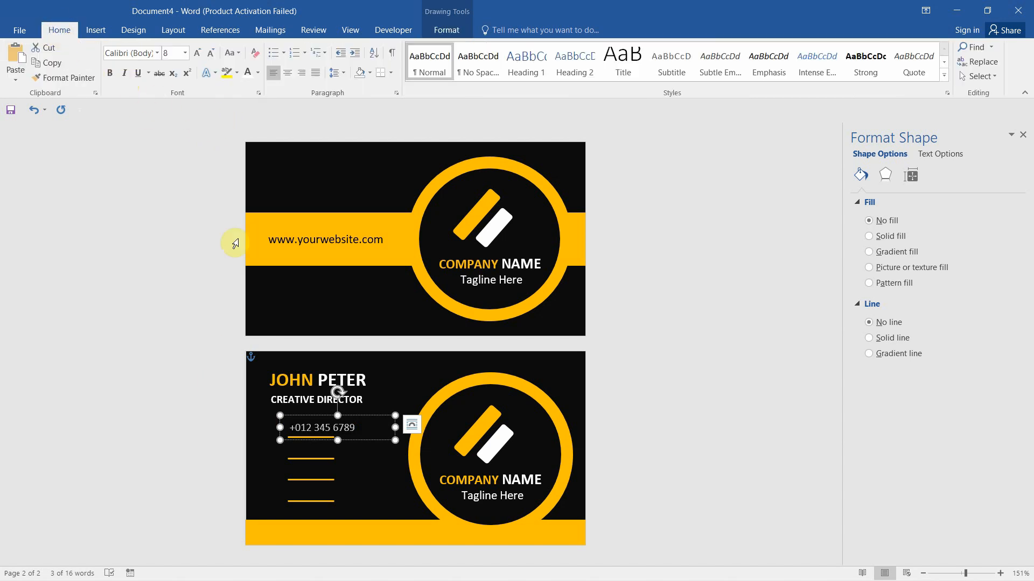
{"action": "left_click_drag", "start_coordinate": [395, 427], "coordinate": [368, 428]}
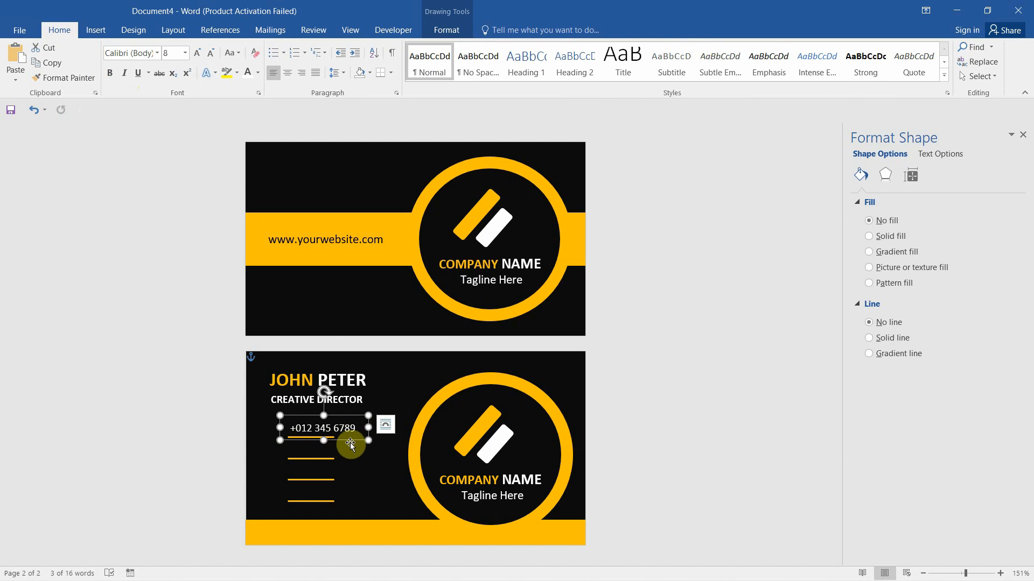
Add e-mail and address lines on the next two gold lines, widening their boxes
{"action": "left_click_drag", "start_coordinate": [353, 444], "coordinate": [348, 466]}
{"action": "type", "text": "info@yourw"}
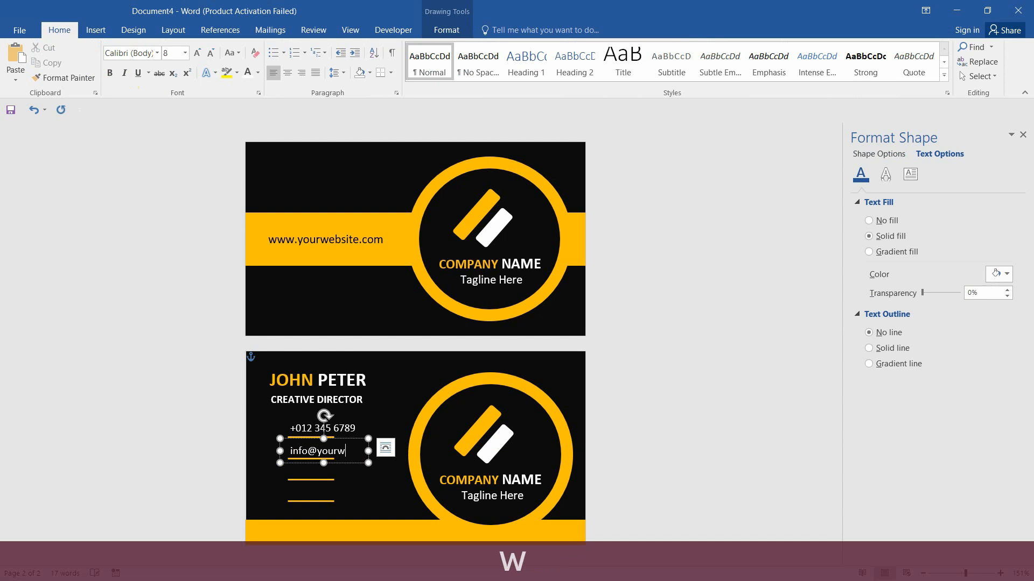
{"action": "type", "text": "ebsite.com"}
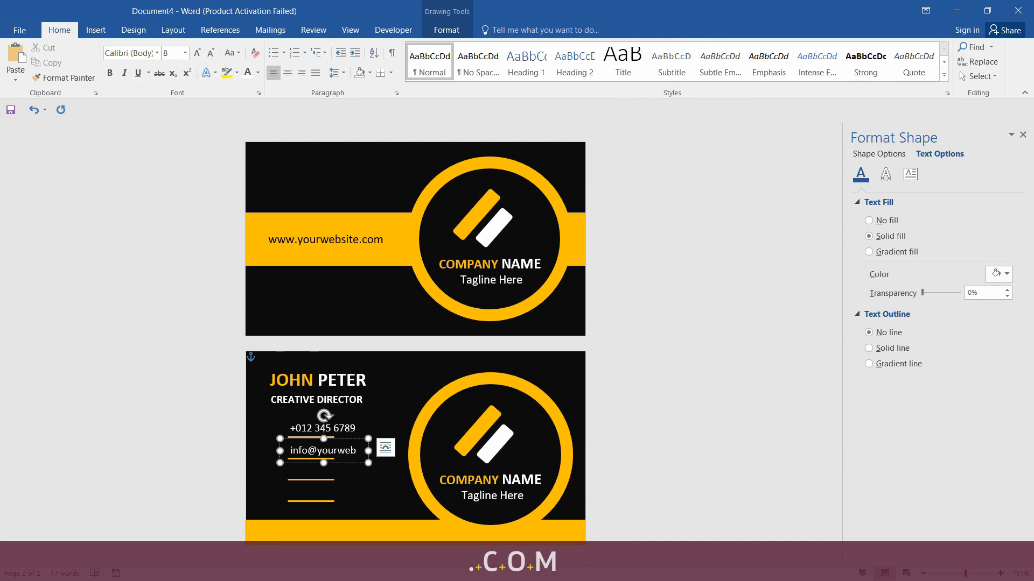
{"action": "left_click_drag", "start_coordinate": [368, 450], "coordinate": [405, 451]}
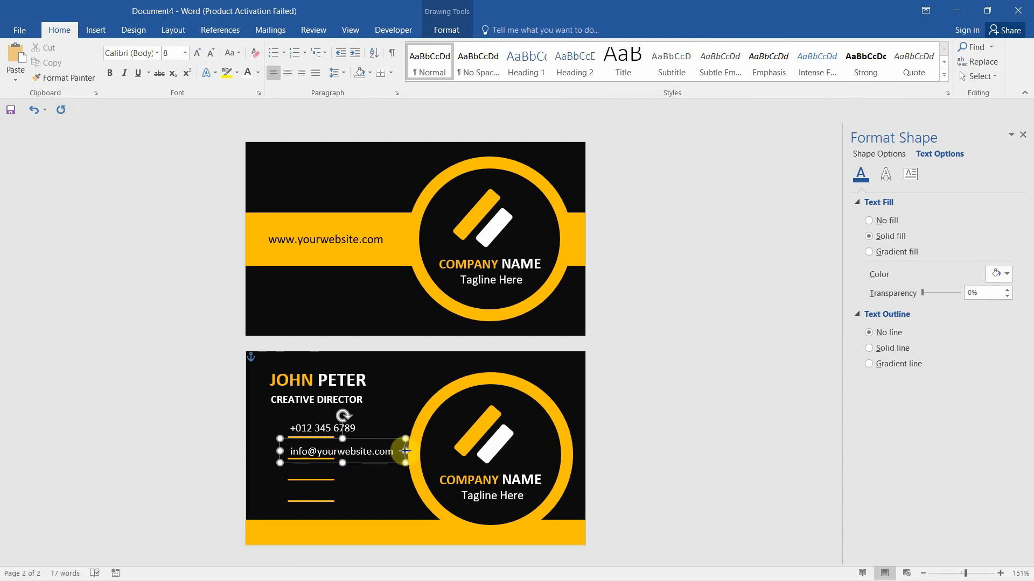
{"action": "type", "text": "Addres"}
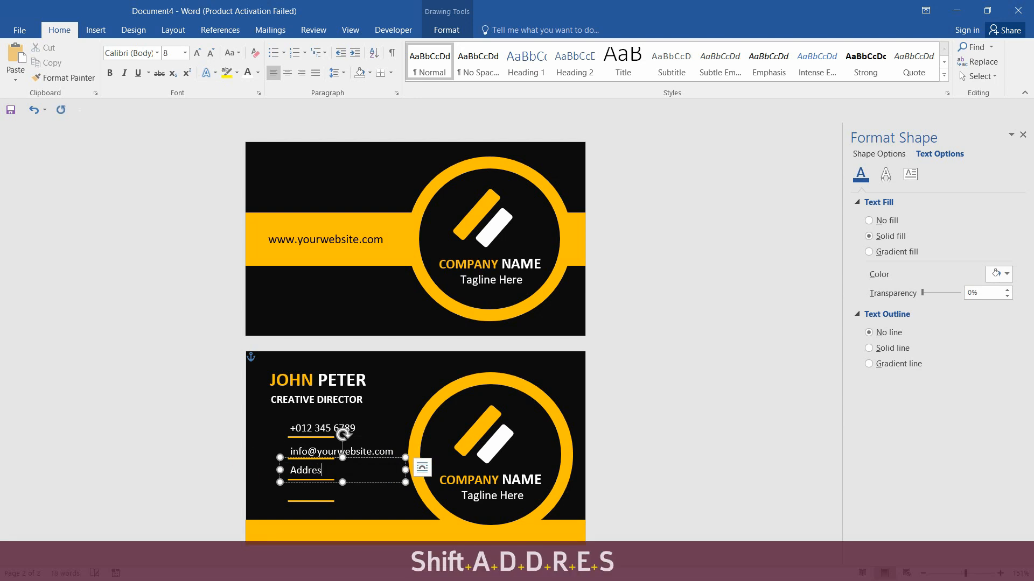
{"action": "type", "text": "s here, Ci"}
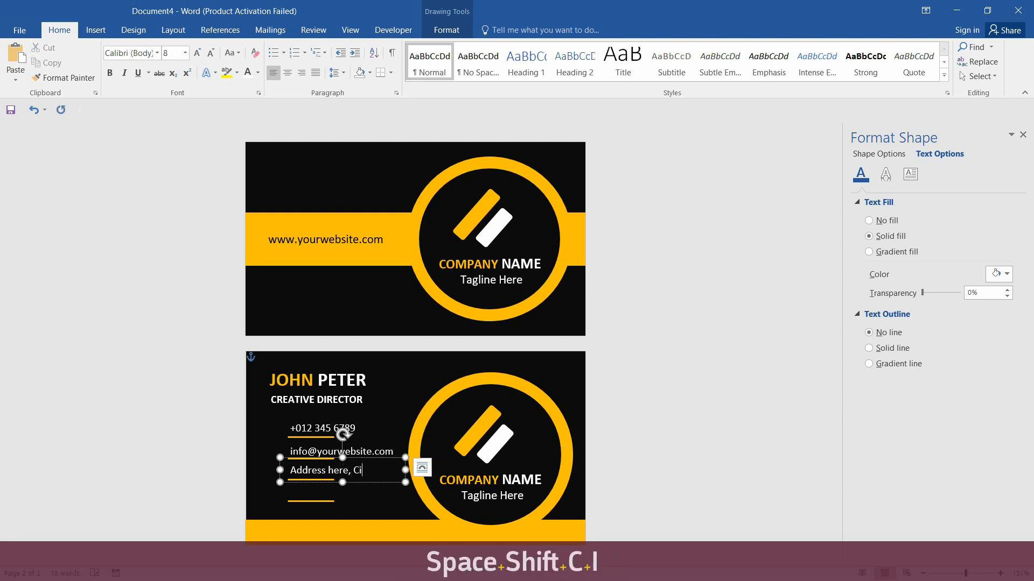
{"action": "type", "text": "ty, 1234"}
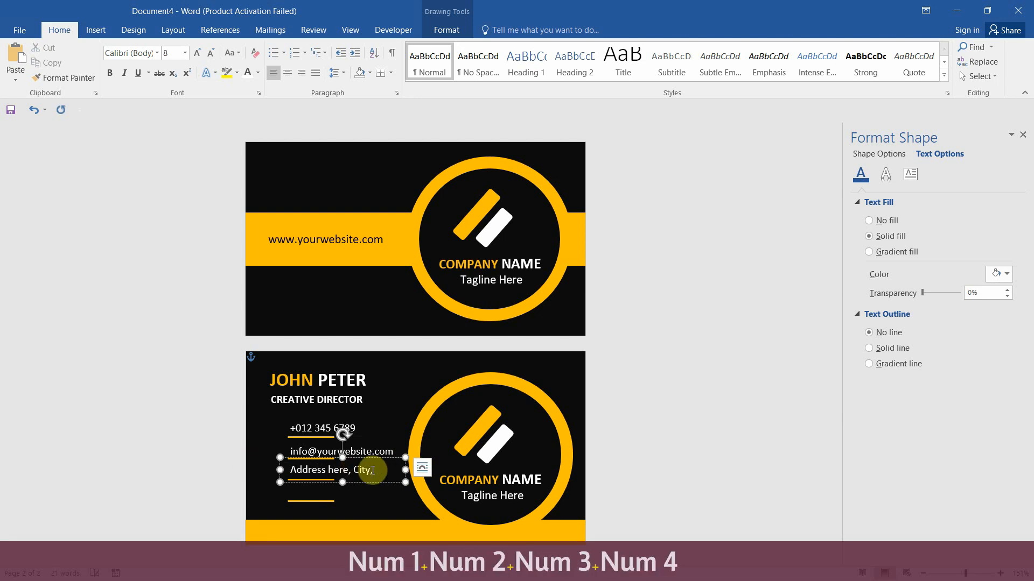
{"action": "left_click_drag", "start_coordinate": [406, 472], "coordinate": [415, 471]}
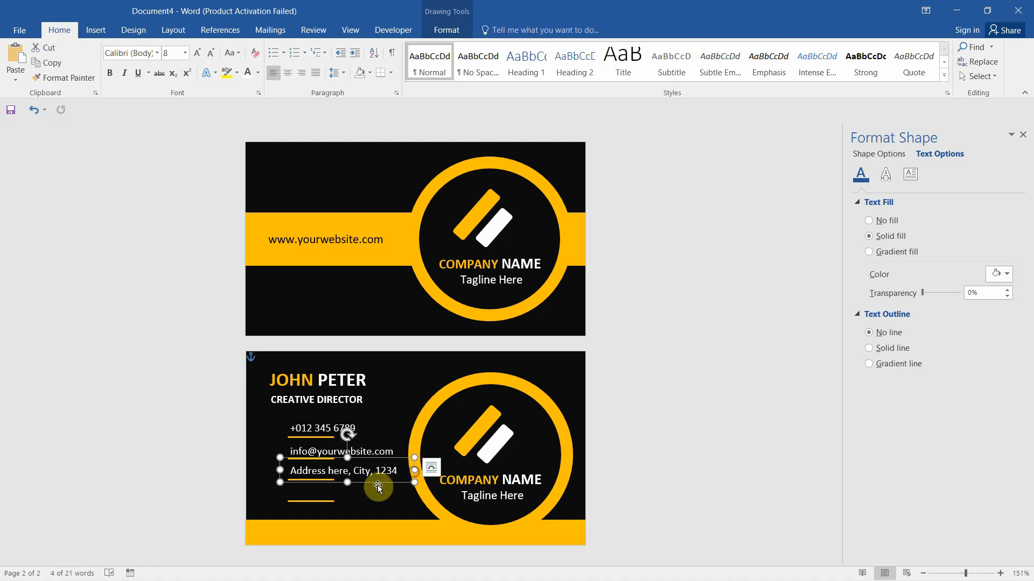
{"action": "key", "text": "ctrl"}
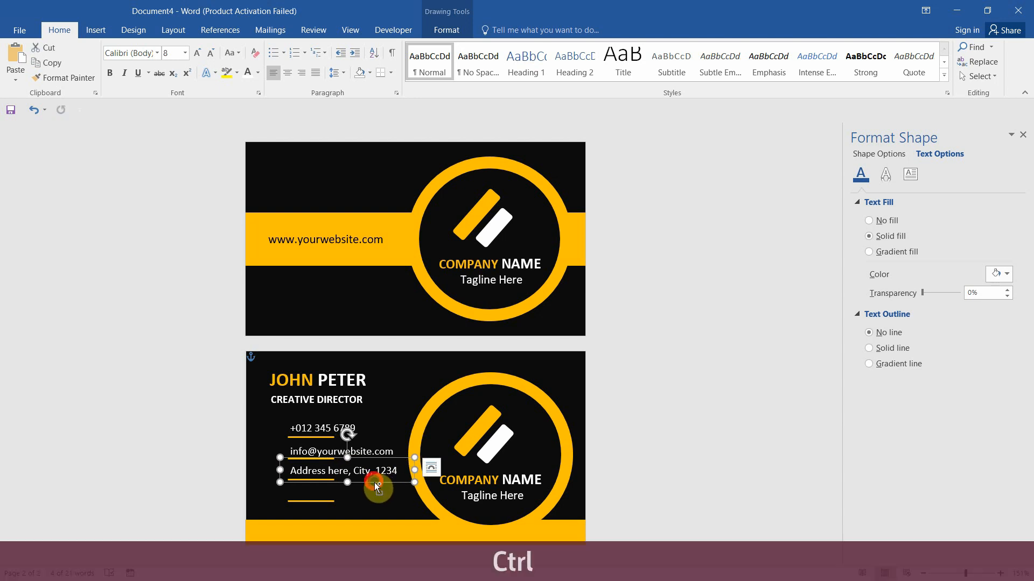
{"action": "left_click_drag", "start_coordinate": [376, 486], "coordinate": [373, 501]}
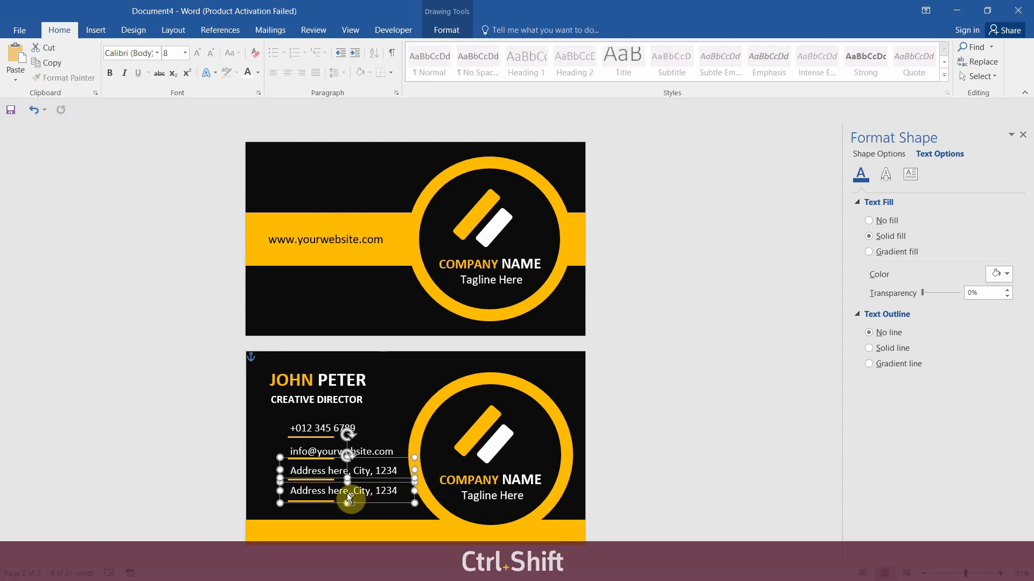
{"action": "key", "text": "ctrl+a"}
{"action": "type", "text": "www.your"}
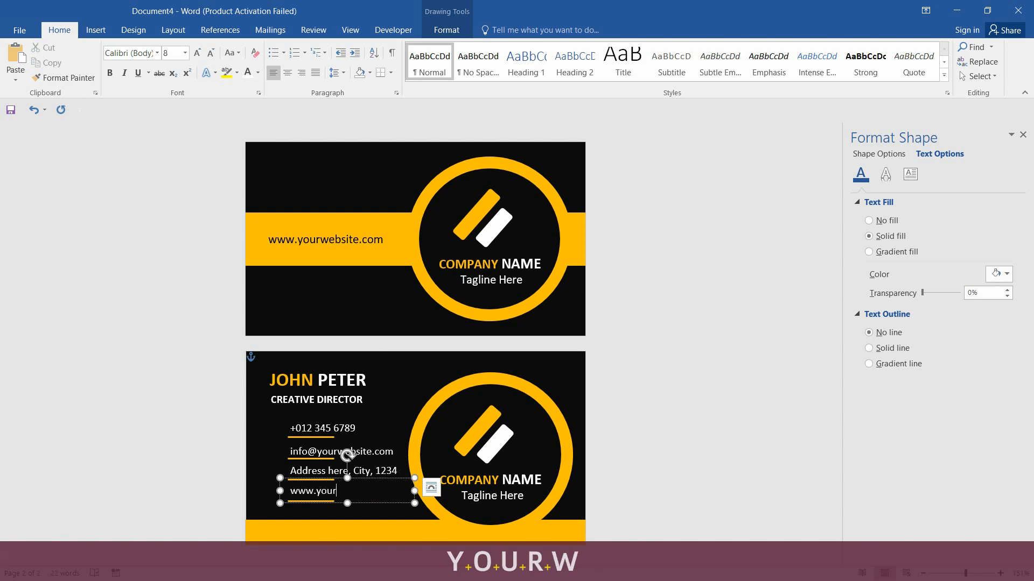
{"action": "type", "text": "website.com"}
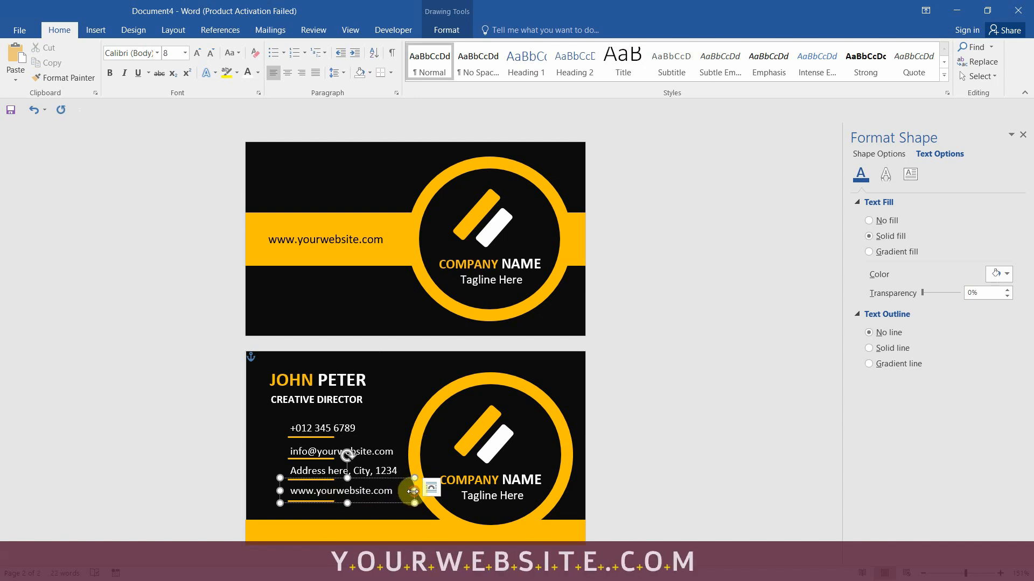
{"action": "left_click_drag", "start_coordinate": [413, 491], "coordinate": [405, 491]}
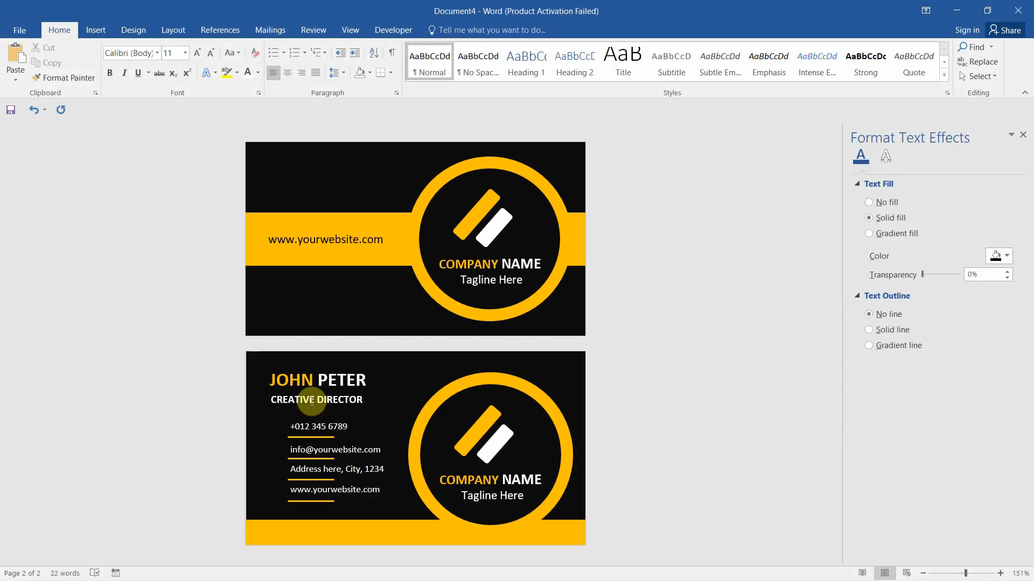
Create a small icon box holding a location pin symbol beside the contact lines
{"action": "left_click", "coordinate": [309, 427]}
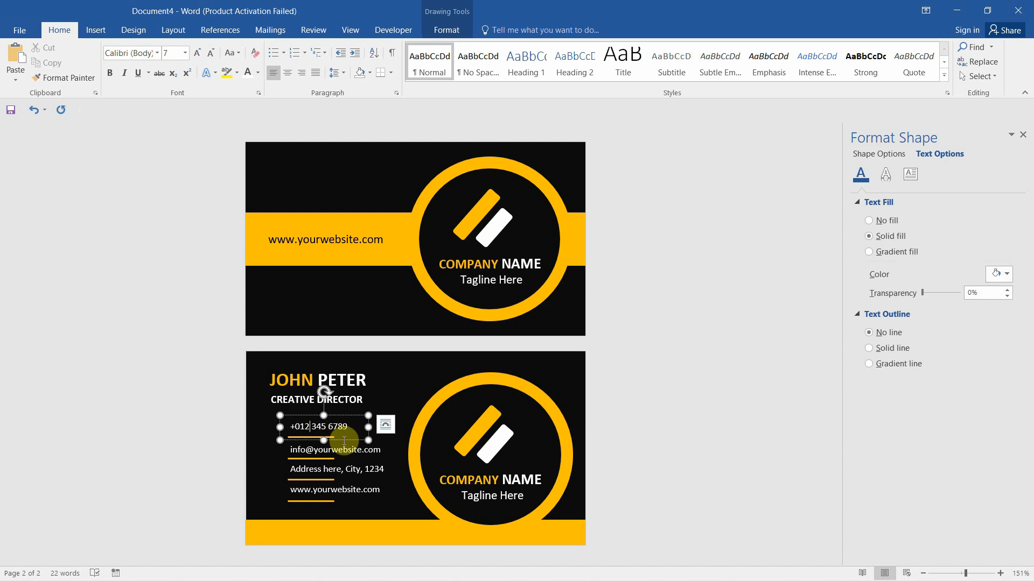
{"action": "left_click_drag", "start_coordinate": [345, 445], "coordinate": [271, 427]}
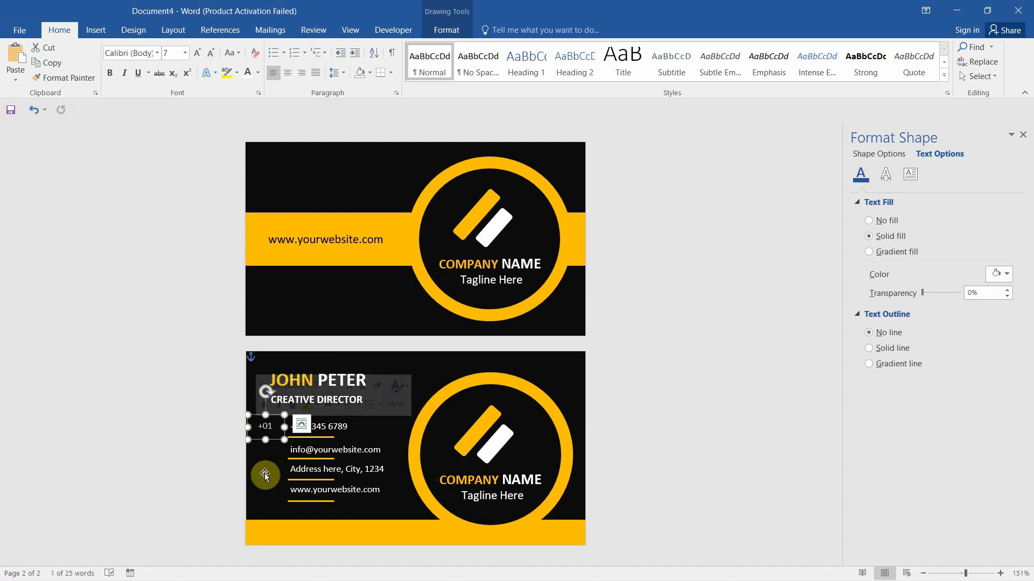
{"action": "key", "text": "BackSpace"}
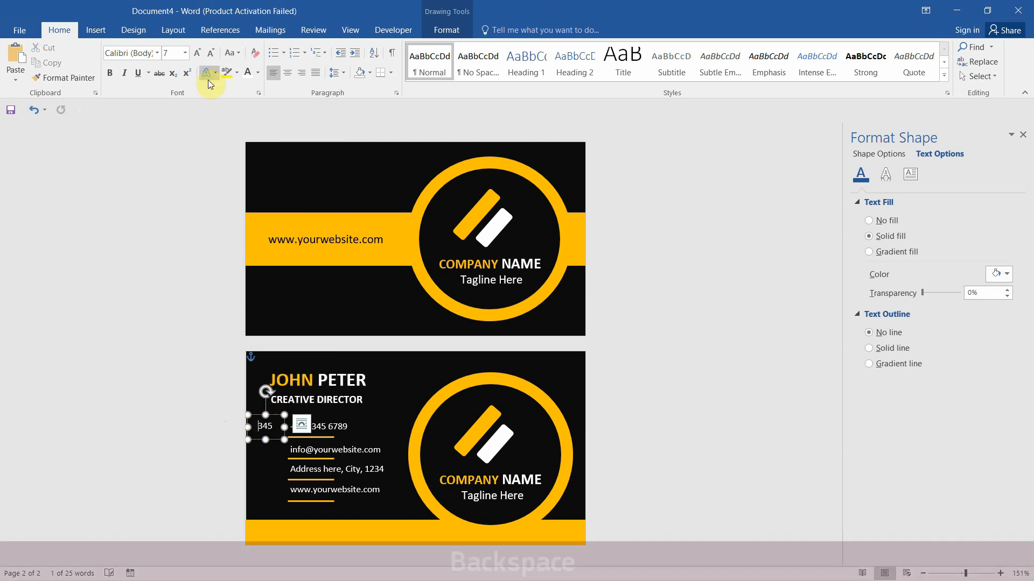
{"action": "key", "text": "Delete"}
{"action": "key", "text": "Delete"}
{"action": "key", "text": "Delete"}
{"action": "key", "text": "Delete"}
{"action": "key", "text": "Delete"}
{"action": "key", "text": "Delete"}
{"action": "key", "text": "Delete"}
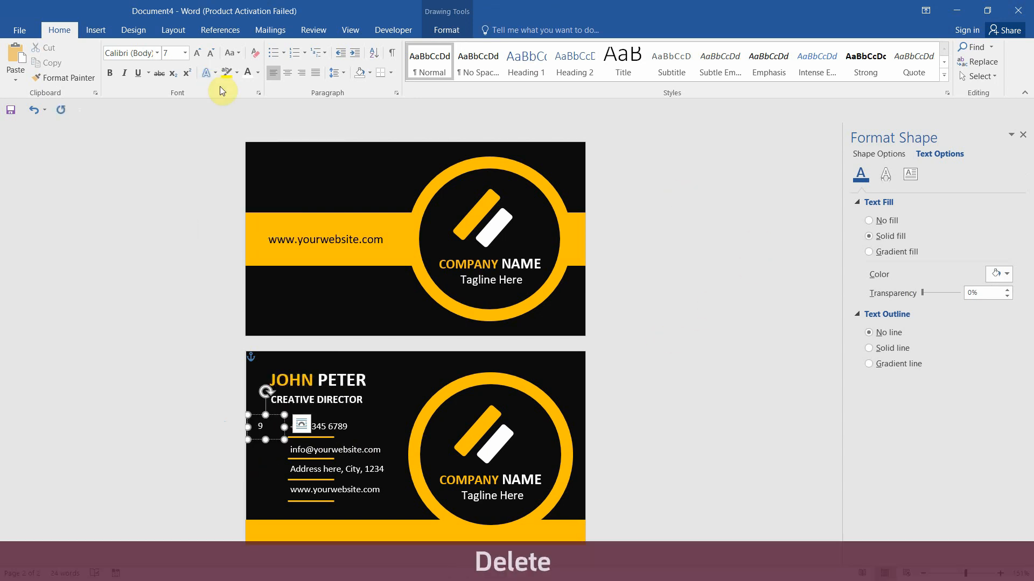
{"action": "left_click", "coordinate": [95, 30]}
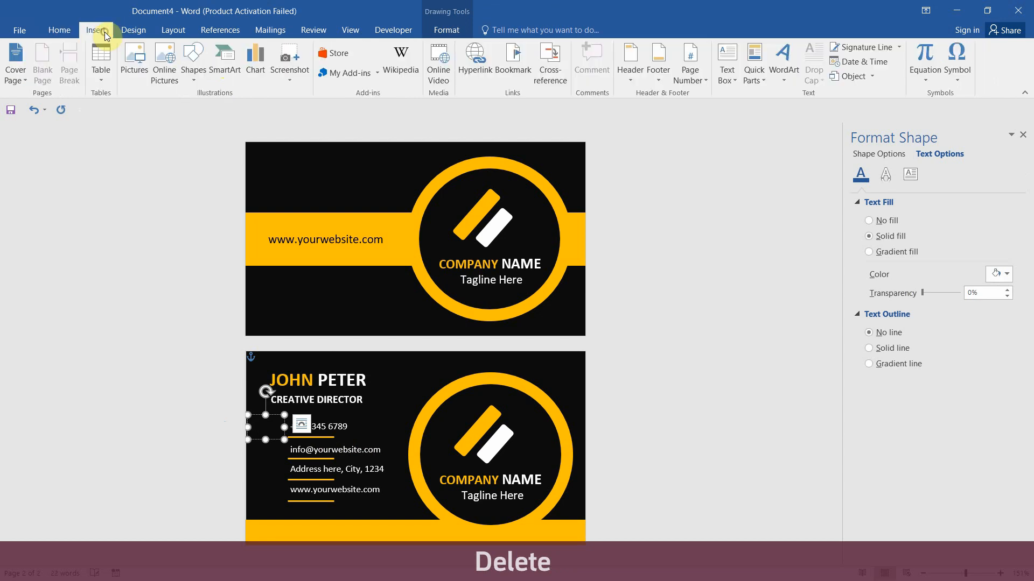
{"action": "left_click", "coordinate": [958, 81]}
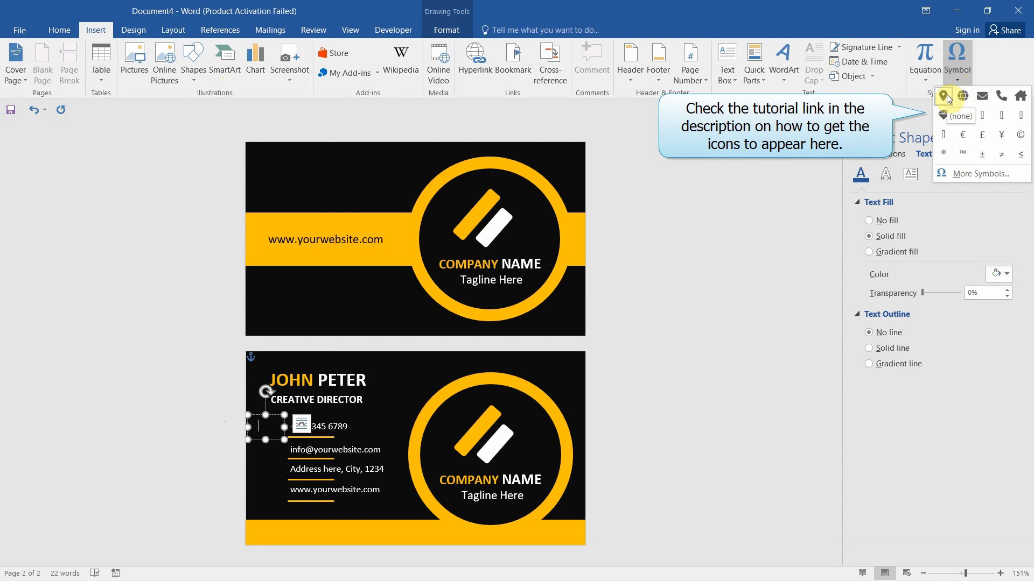
{"action": "left_click", "coordinate": [947, 98]}
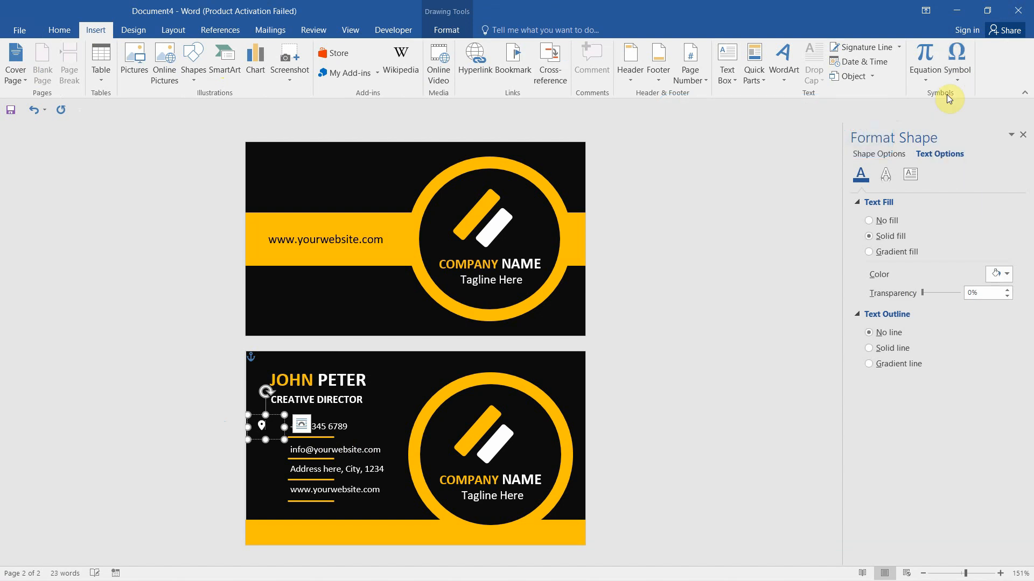
{"action": "left_click_drag", "start_coordinate": [267, 443], "coordinate": [282, 458]}
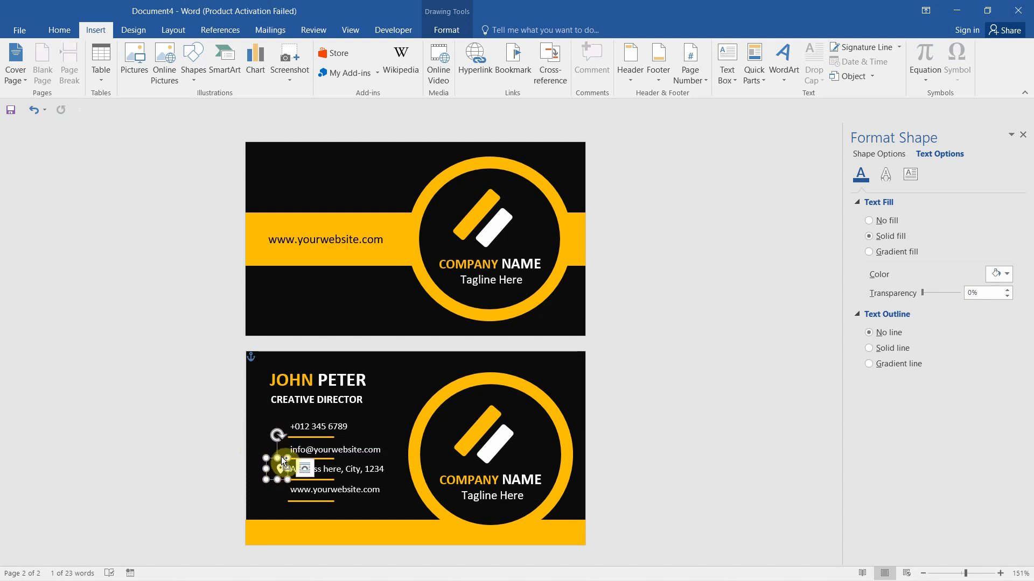
Duplicate the pin box and change the copy to an envelope symbol
{"action": "left_click_drag", "start_coordinate": [282, 459], "coordinate": [285, 443]}
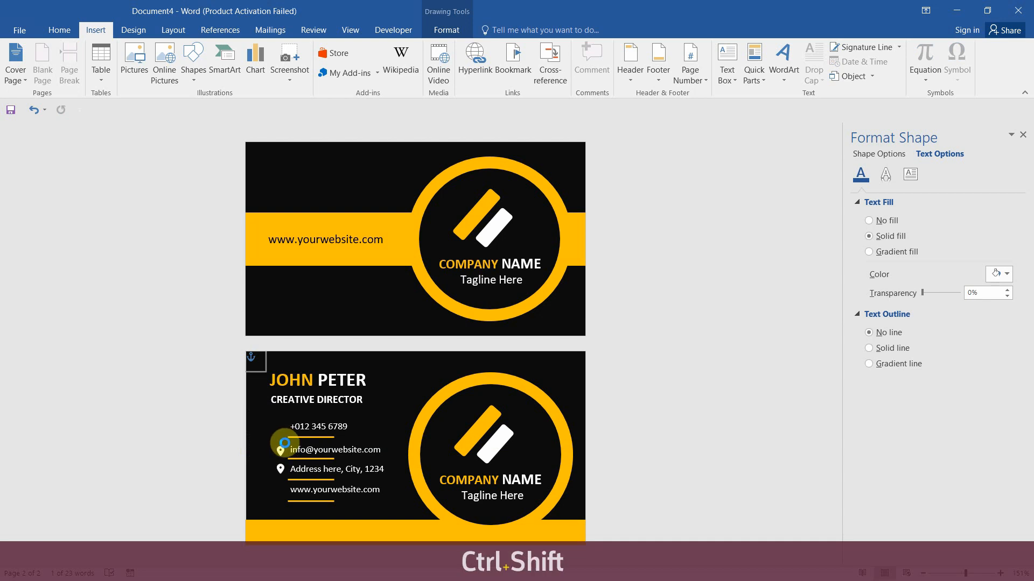
{"action": "left_click", "coordinate": [285, 451], "text": "ctrl+shift"}
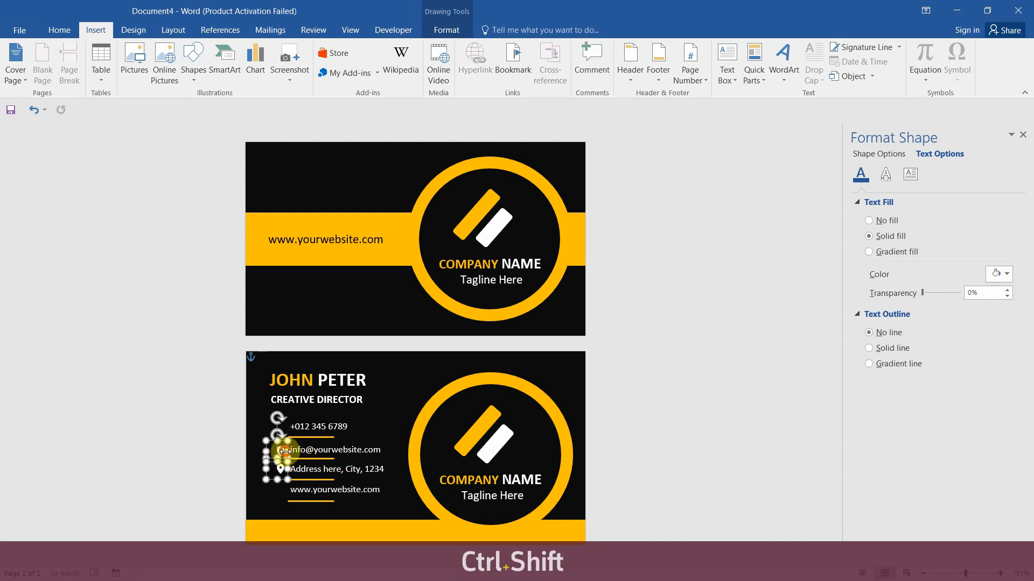
{"action": "left_click", "coordinate": [282, 451]}
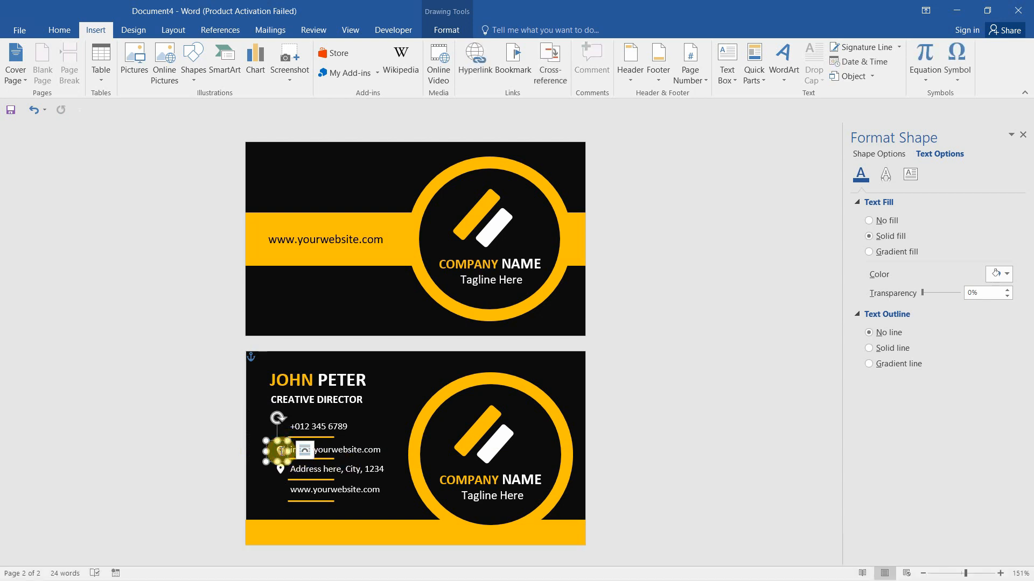
{"action": "left_click_drag", "start_coordinate": [284, 451], "coordinate": [267, 451]}
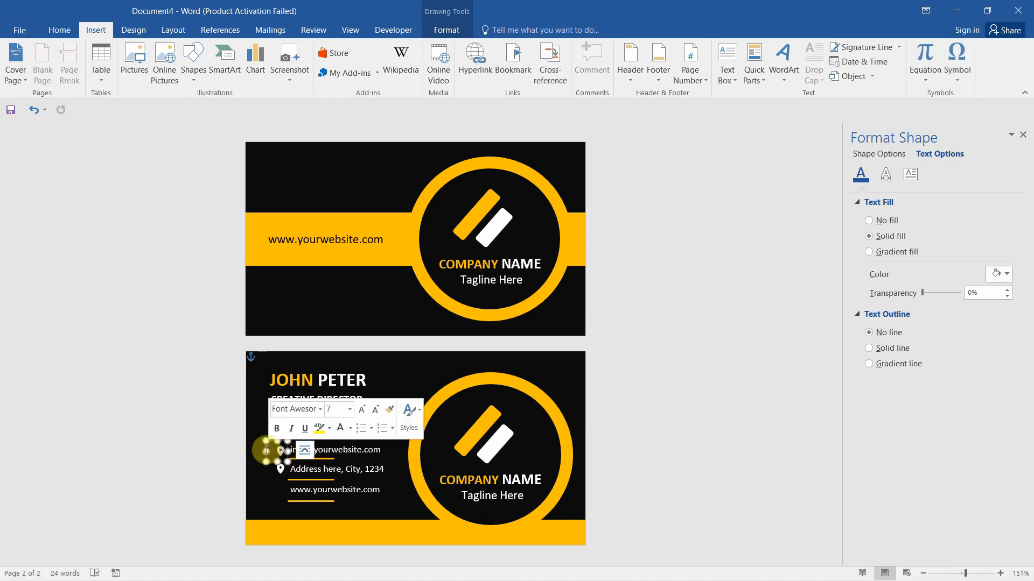
{"action": "left_click", "coordinate": [957, 78]}
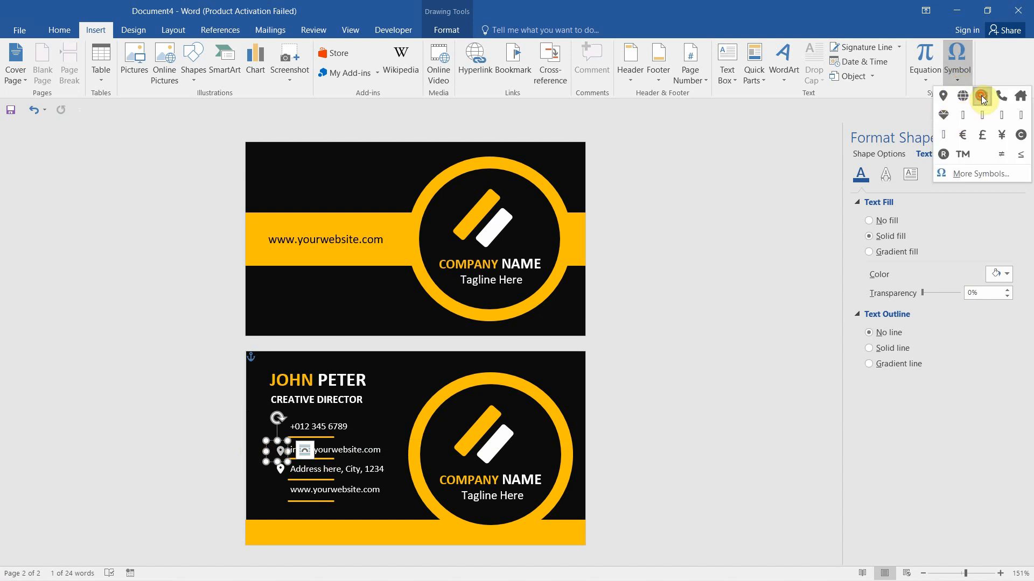
{"action": "left_click", "coordinate": [982, 98]}
Add copies with a phone symbol on the phone line and a globe on the website line
{"action": "left_click", "coordinate": [281, 445]}
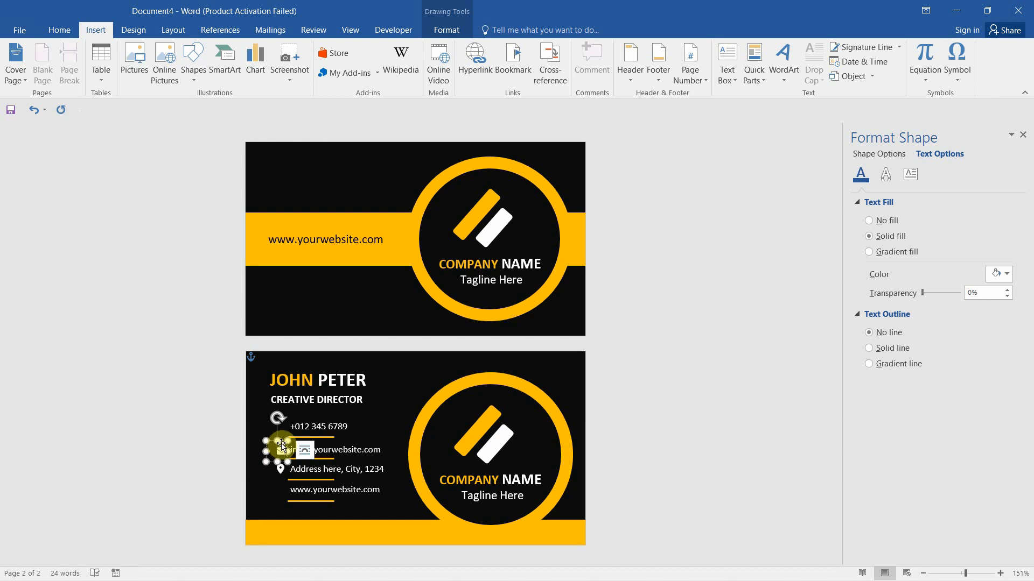
{"action": "left_click_drag", "start_coordinate": [281, 441], "coordinate": [280, 427]}
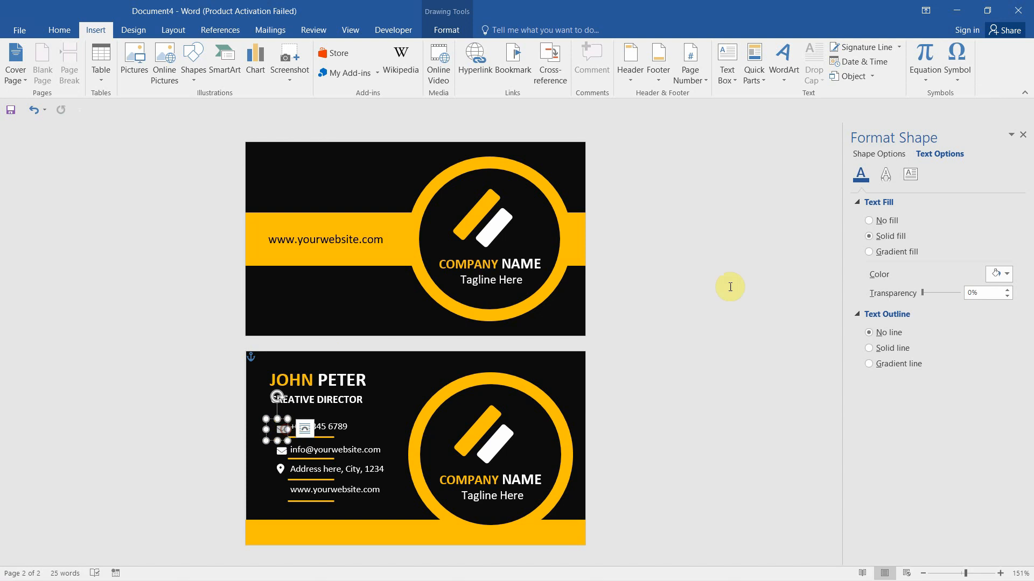
{"action": "left_click", "coordinate": [957, 76]}
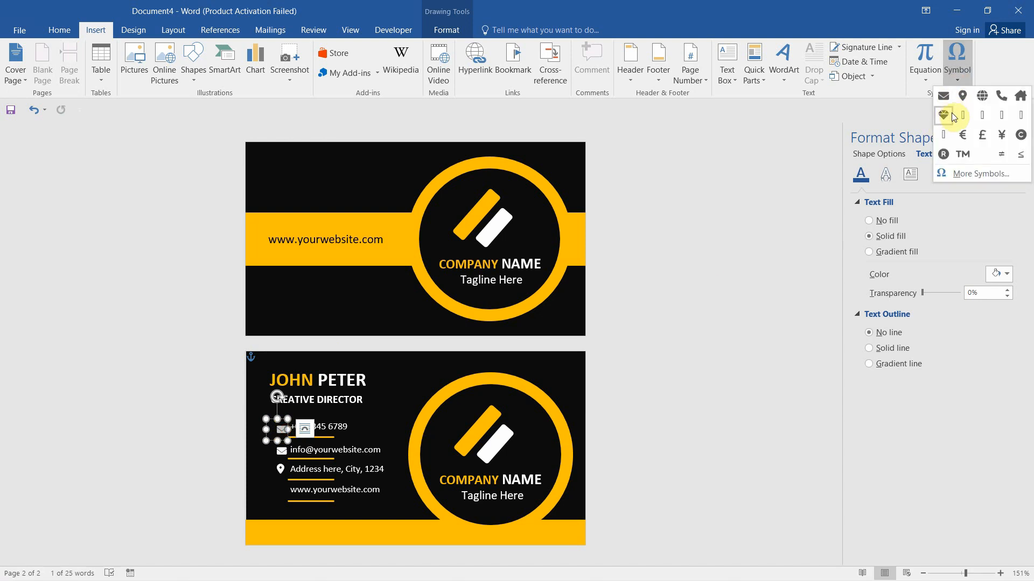
{"action": "left_click", "coordinate": [1001, 97]}
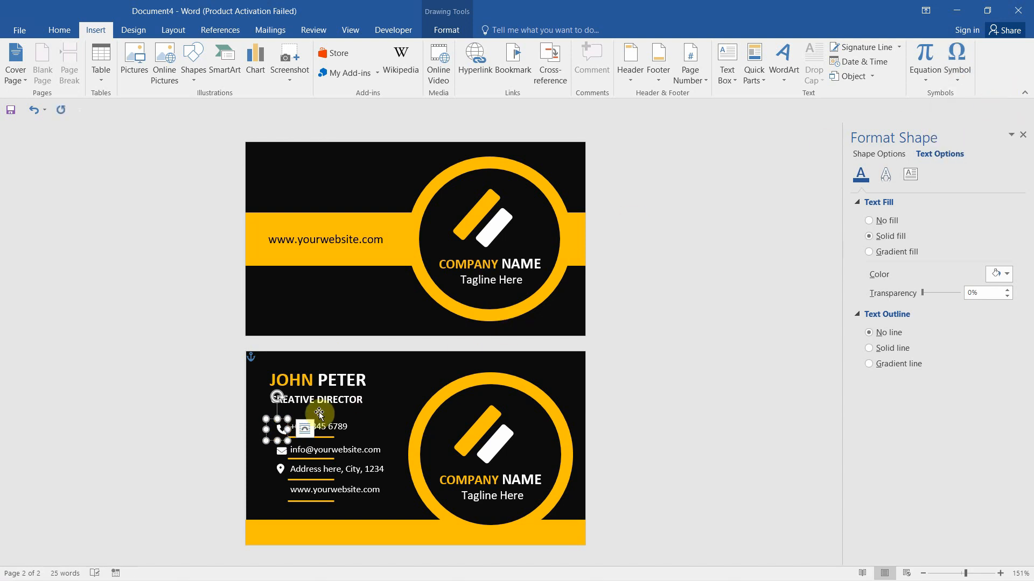
{"action": "left_click_drag", "start_coordinate": [272, 419], "coordinate": [278, 500]}
{"action": "left_click", "coordinate": [962, 76]}
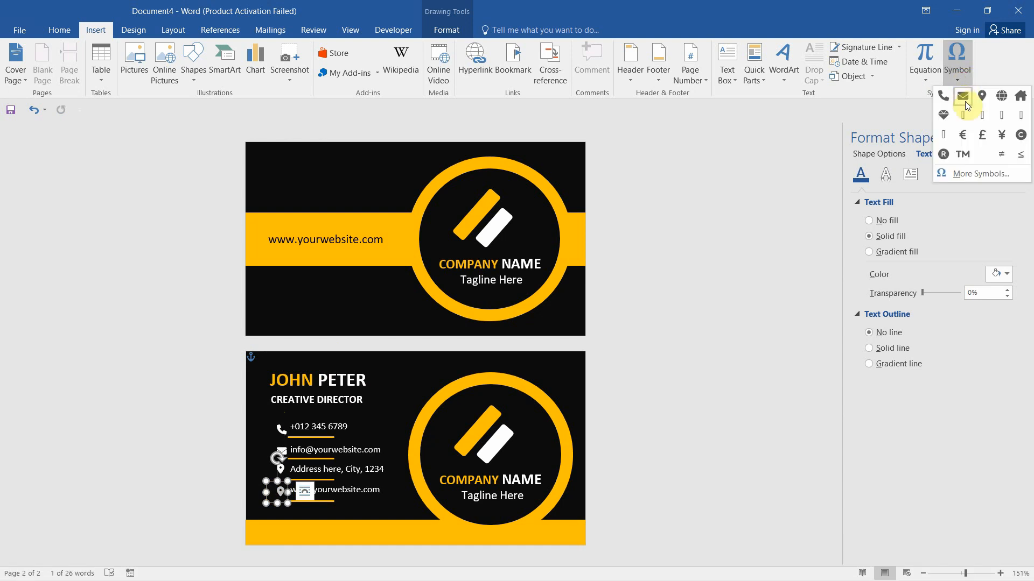
{"action": "left_click", "coordinate": [996, 99]}
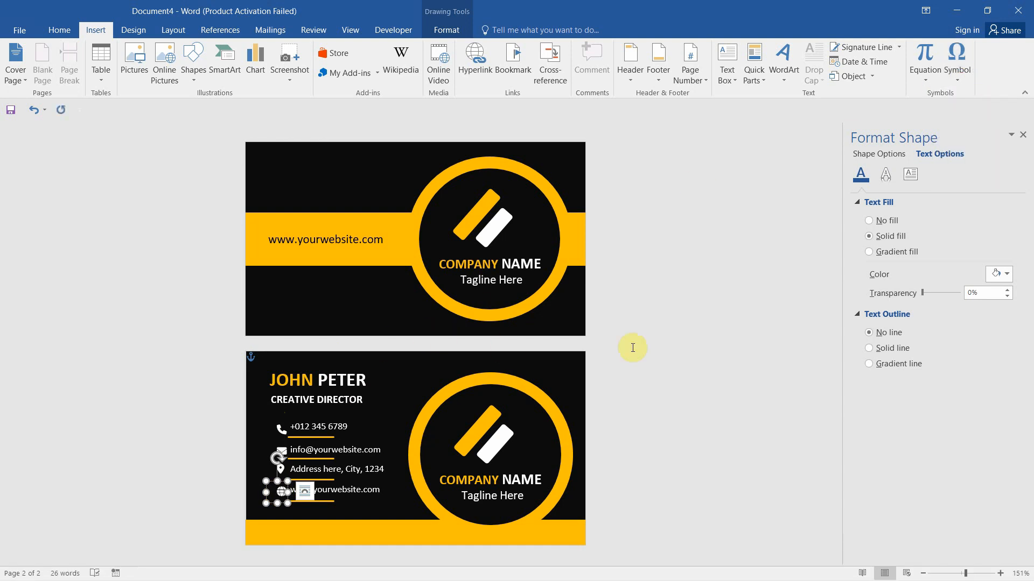
{"action": "left_click", "coordinate": [288, 492]}
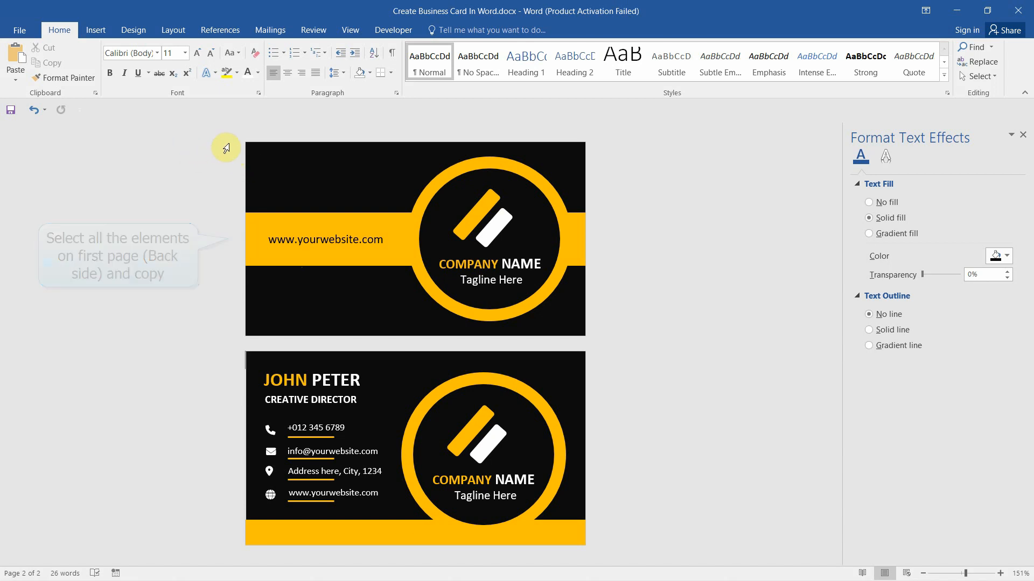
Select and copy all of the back card's elements
{"action": "left_click_drag", "start_coordinate": [230, 147], "coordinate": [236, 264]}
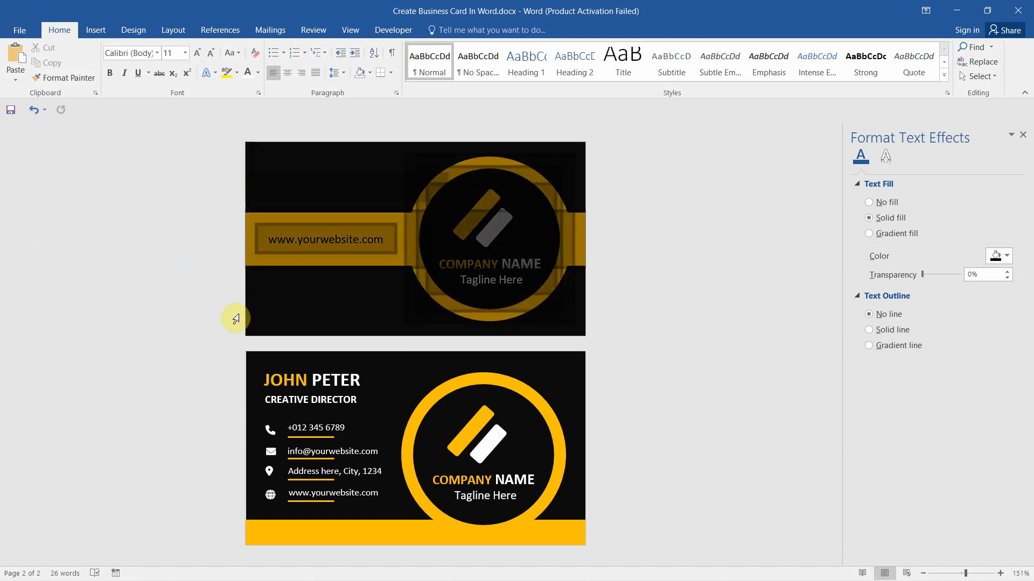
{"action": "left_click_drag", "start_coordinate": [236, 320], "coordinate": [236, 320]}
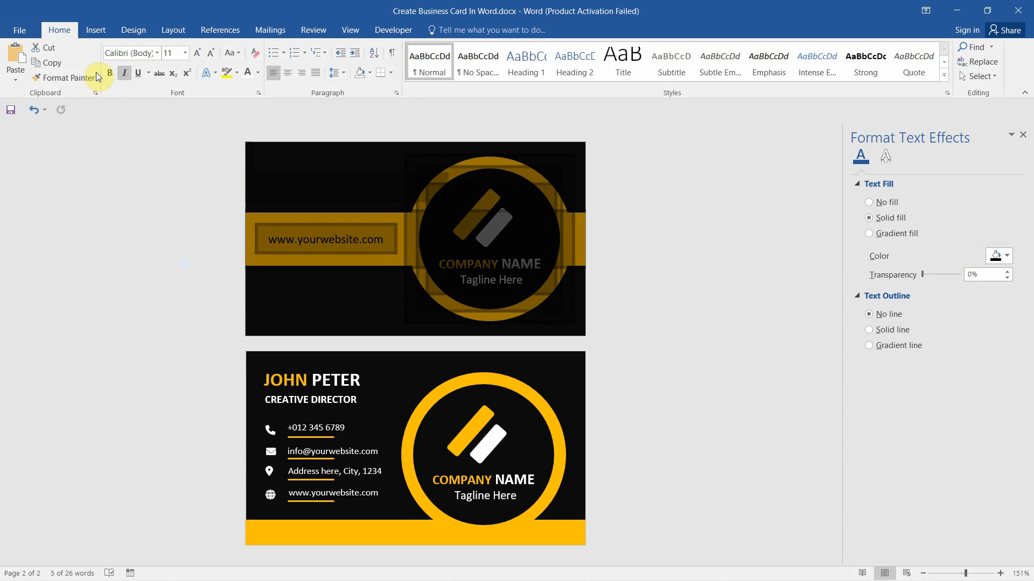
{"action": "left_click", "coordinate": [57, 64]}
Create a new blank Word document
{"action": "left_click", "coordinate": [24, 33]}
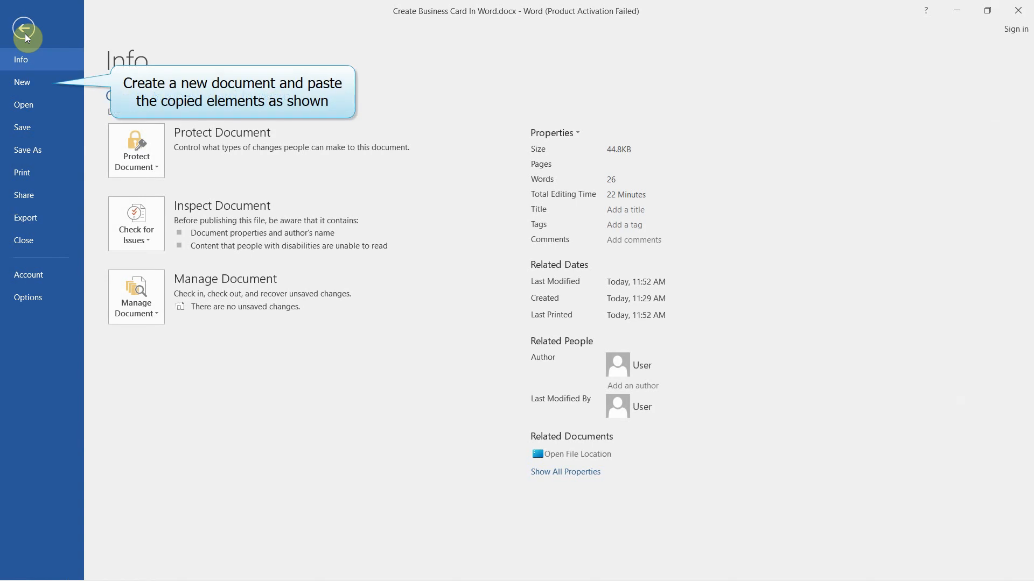
{"action": "left_click", "coordinate": [32, 81]}
{"action": "left_click", "coordinate": [197, 208]}
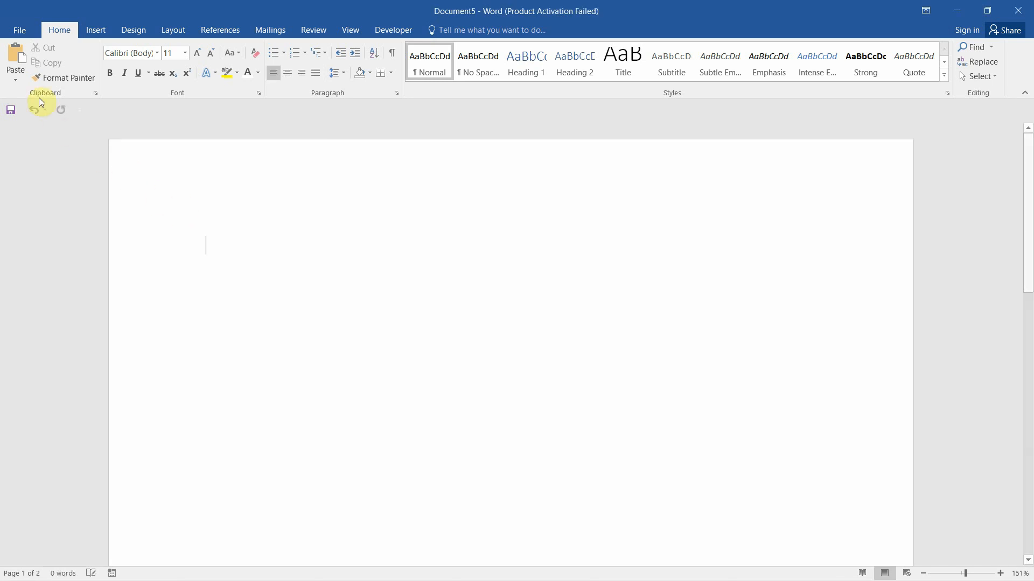
Paste the back card into the new document as an Enhanced Metafile picture
{"action": "left_click", "coordinate": [17, 85]}
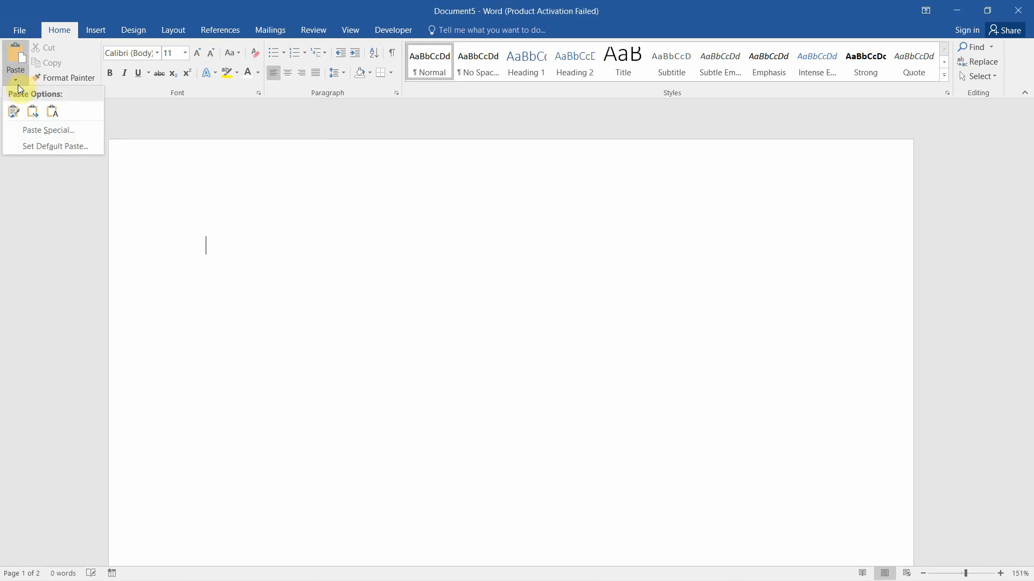
{"action": "left_click", "coordinate": [42, 132]}
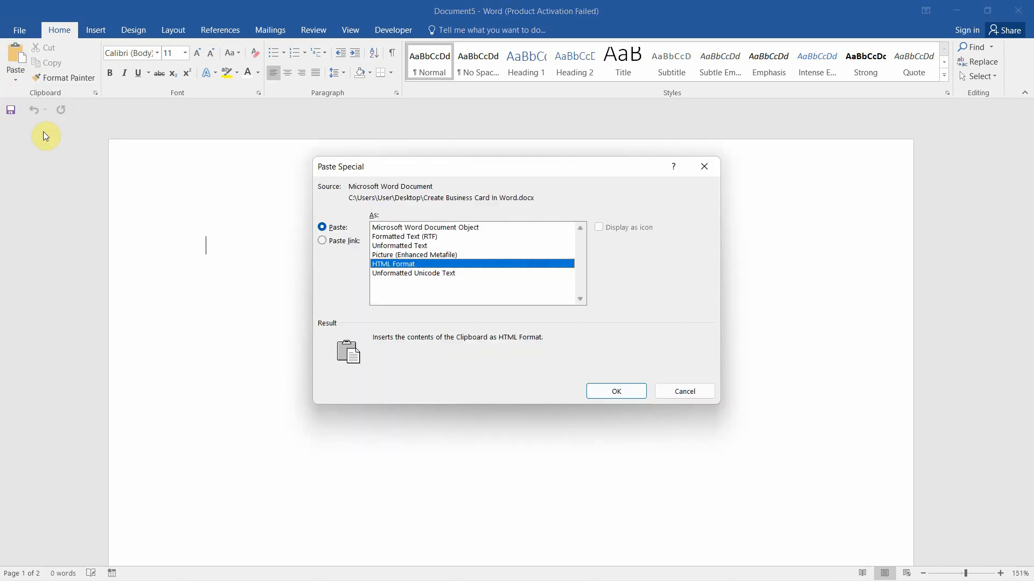
{"action": "left_click", "coordinate": [440, 255]}
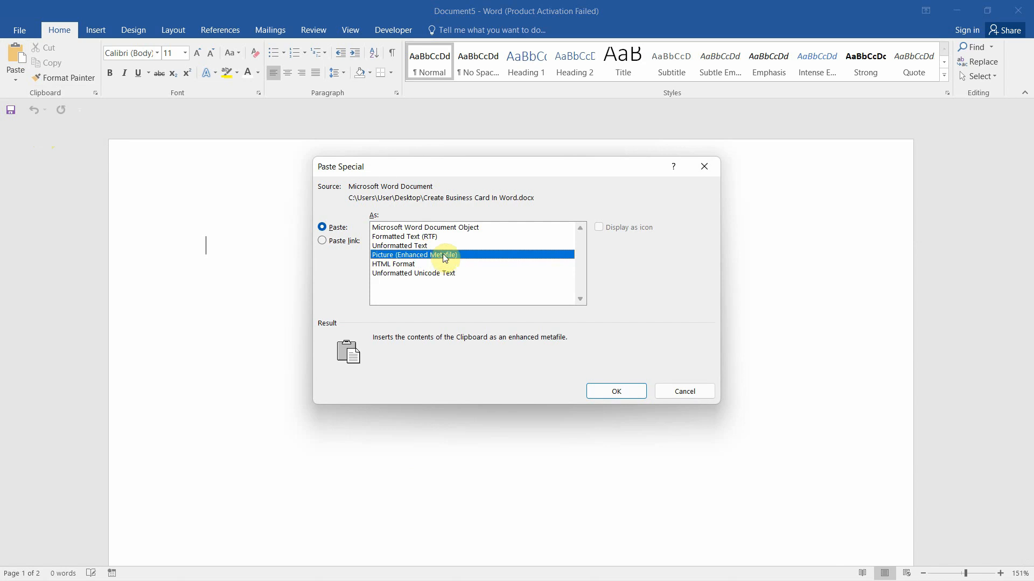
{"action": "left_click", "coordinate": [617, 391]}
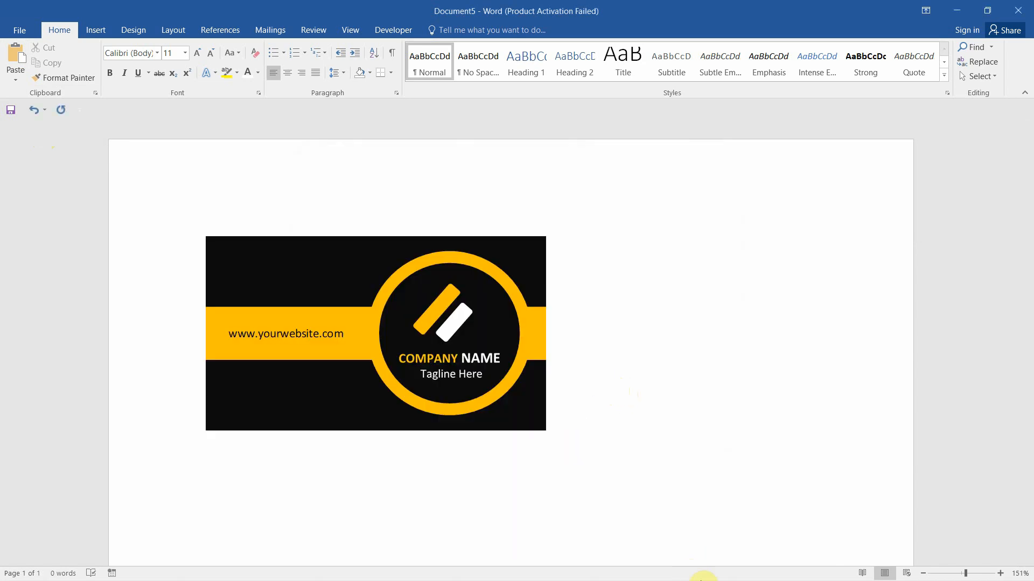
Select and copy all elements of the front card in the business card document
{"action": "mouse_move", "coordinate": [699, 576]}
{"action": "mouse_move", "coordinate": [665, 572]}
{"action": "left_click", "coordinate": [610, 515]}
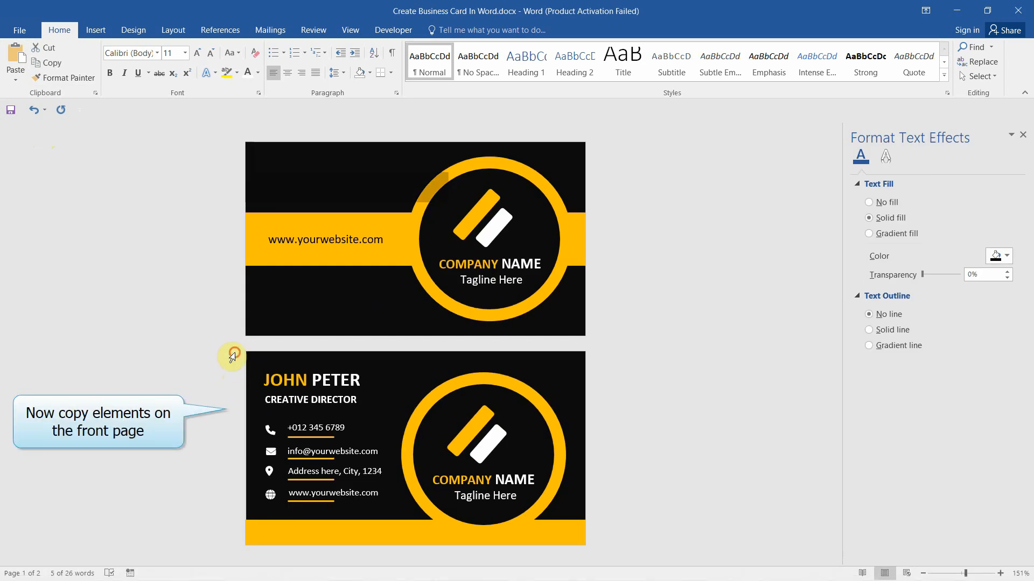
{"action": "left_click_drag", "start_coordinate": [232, 356], "coordinate": [231, 428]}
{"action": "left_click_drag", "start_coordinate": [231, 514], "coordinate": [233, 544]}
{"action": "left_click", "coordinate": [53, 66]}
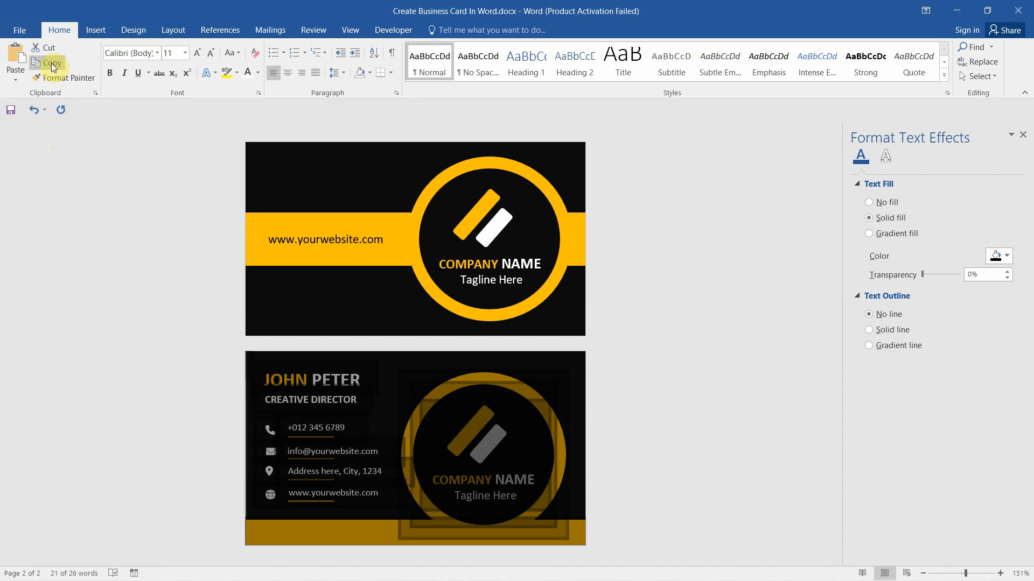
{"action": "left_click", "coordinate": [51, 63]}
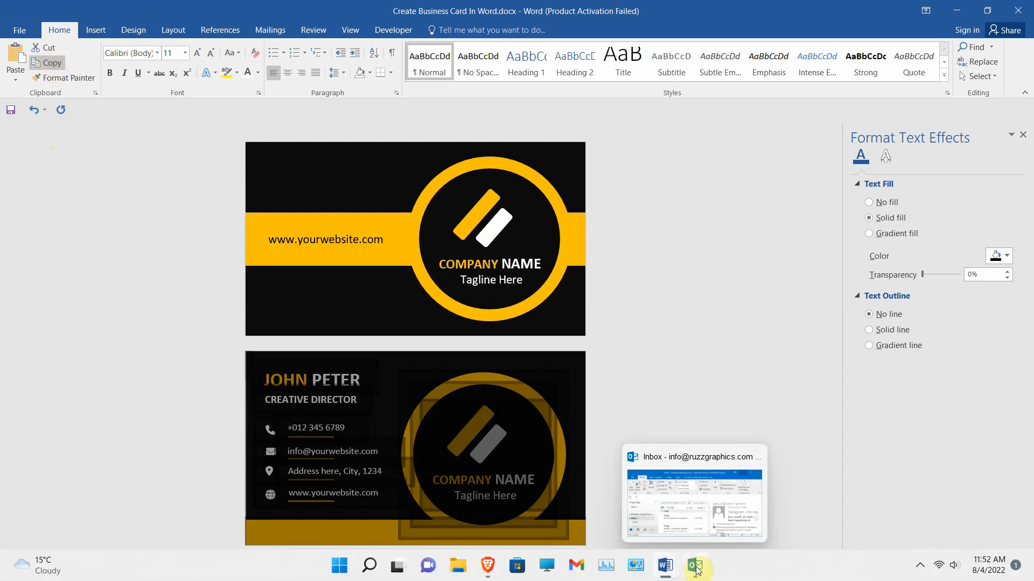
Paste the front card on a new line below the back card as an Enhanced Metafile picture
{"action": "mouse_move", "coordinate": [667, 563]}
{"action": "left_click", "coordinate": [711, 524]}
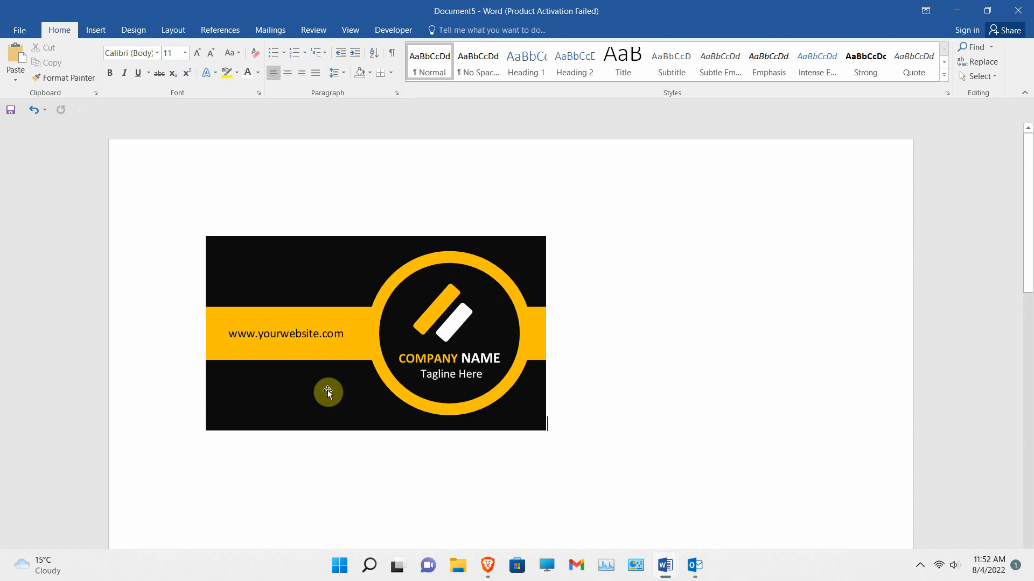
{"action": "key", "text": "Return"}
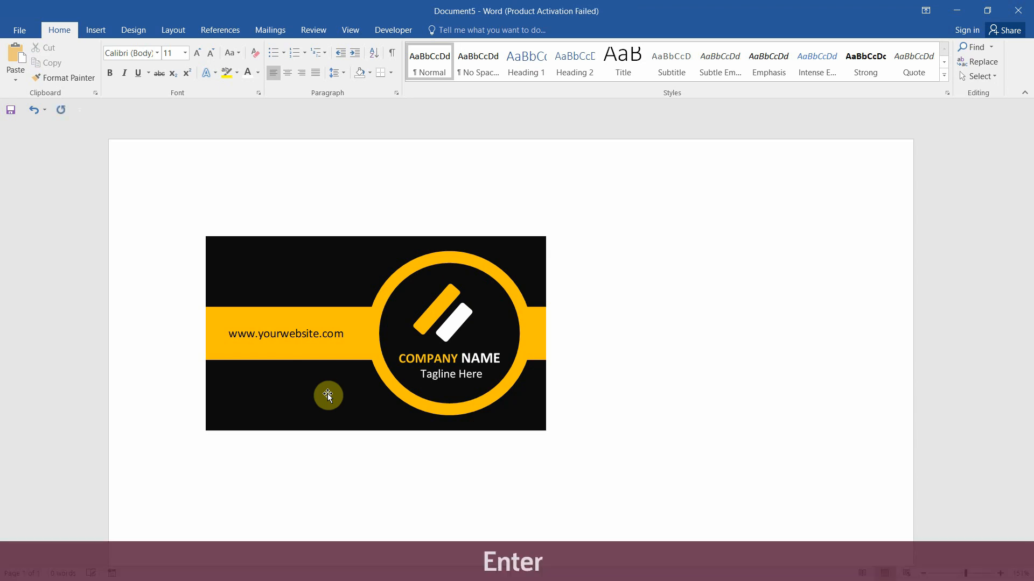
{"action": "left_click", "coordinate": [16, 81]}
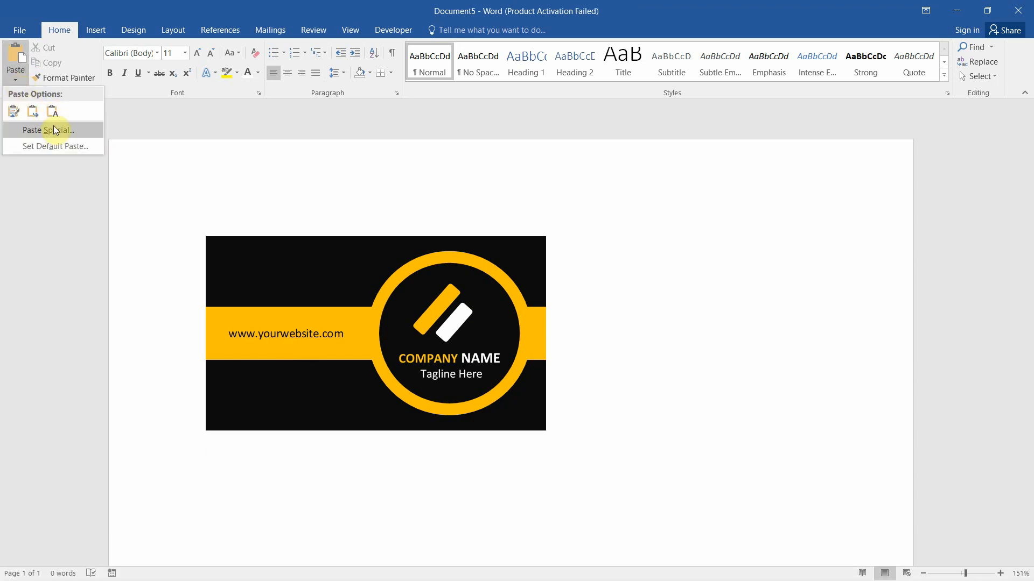
{"action": "left_click", "coordinate": [41, 134]}
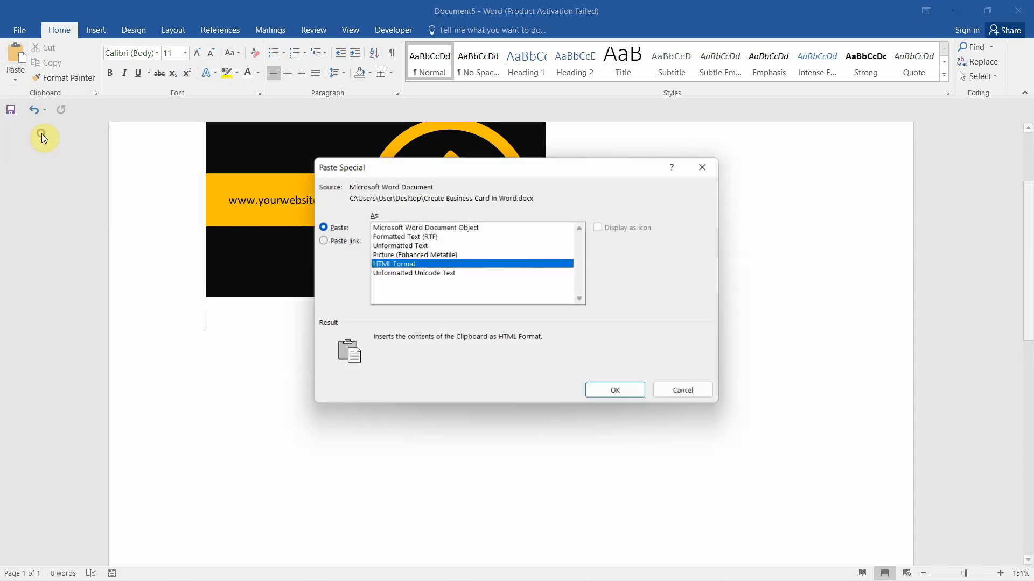
{"action": "left_click", "coordinate": [424, 255]}
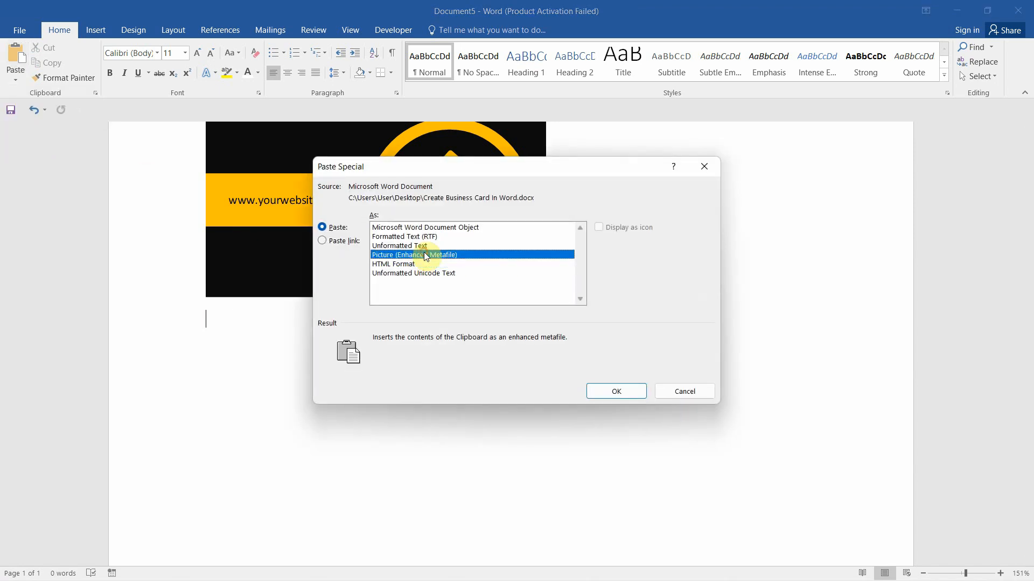
{"action": "left_click", "coordinate": [619, 392]}
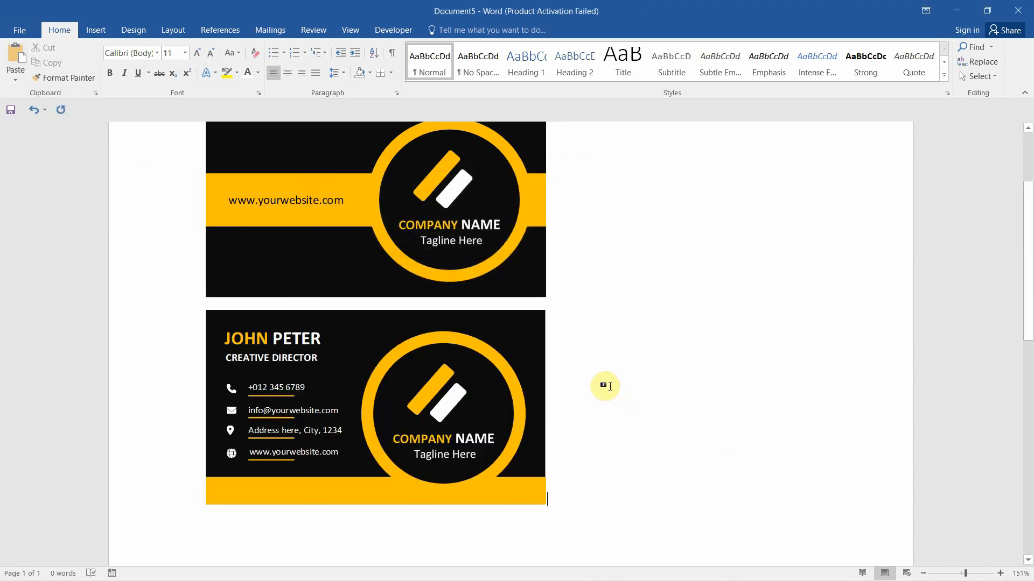
Export the top back-side card picture to the Desktop as the JPEG 'BC BACK SIDE'
{"action": "scroll", "coordinate": [717, 406], "scroll_direction": "up", "scroll_amount": 2}
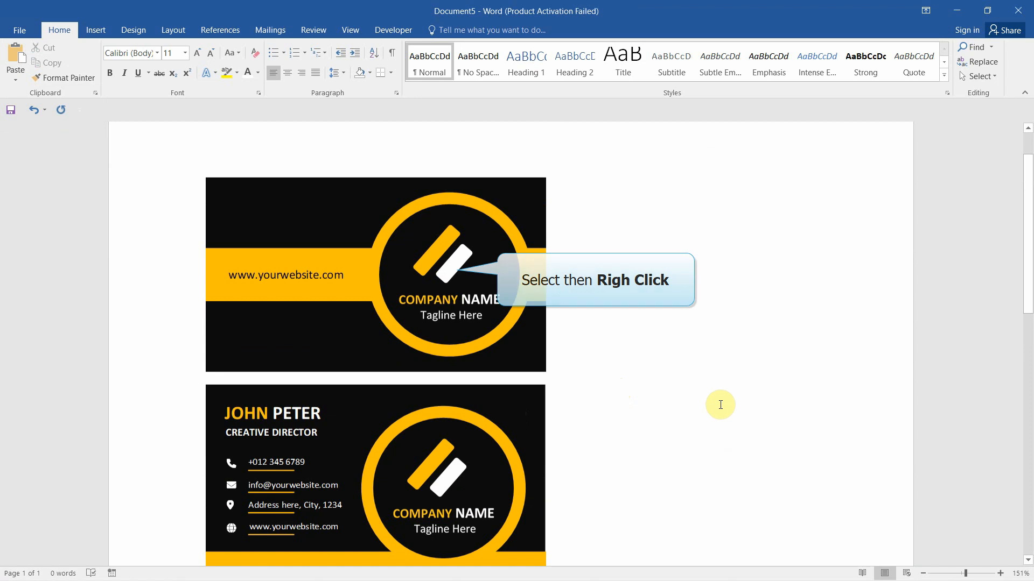
{"action": "scroll", "coordinate": [721, 405], "scroll_direction": "up", "scroll_amount": 1}
{"action": "scroll", "coordinate": [720, 405], "scroll_direction": "down", "scroll_amount": 2}
{"action": "left_click", "coordinate": [726, 406]}
{"action": "left_click", "coordinate": [358, 243]}
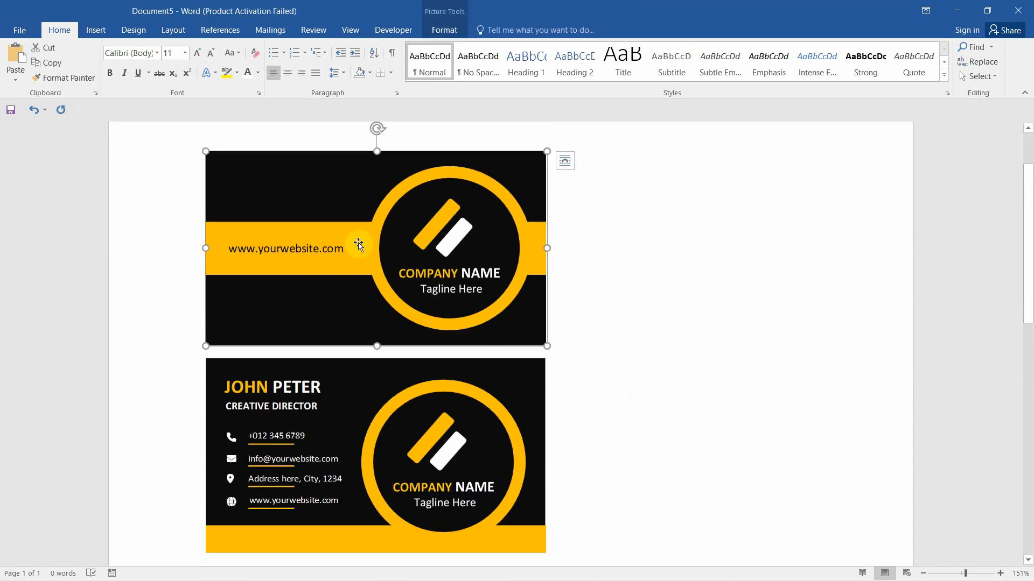
{"action": "right_click", "coordinate": [389, 214]}
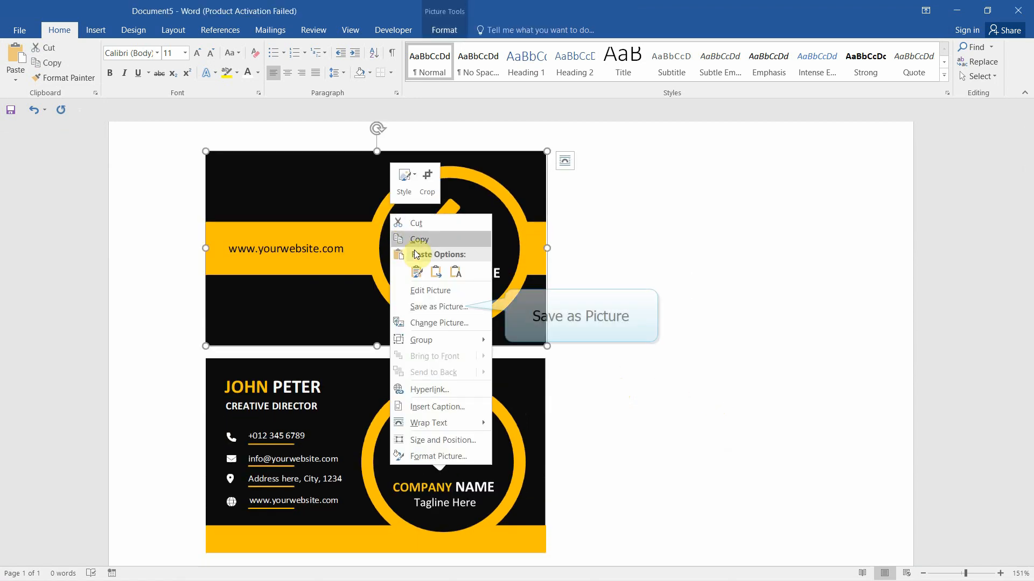
{"action": "left_click", "coordinate": [438, 309]}
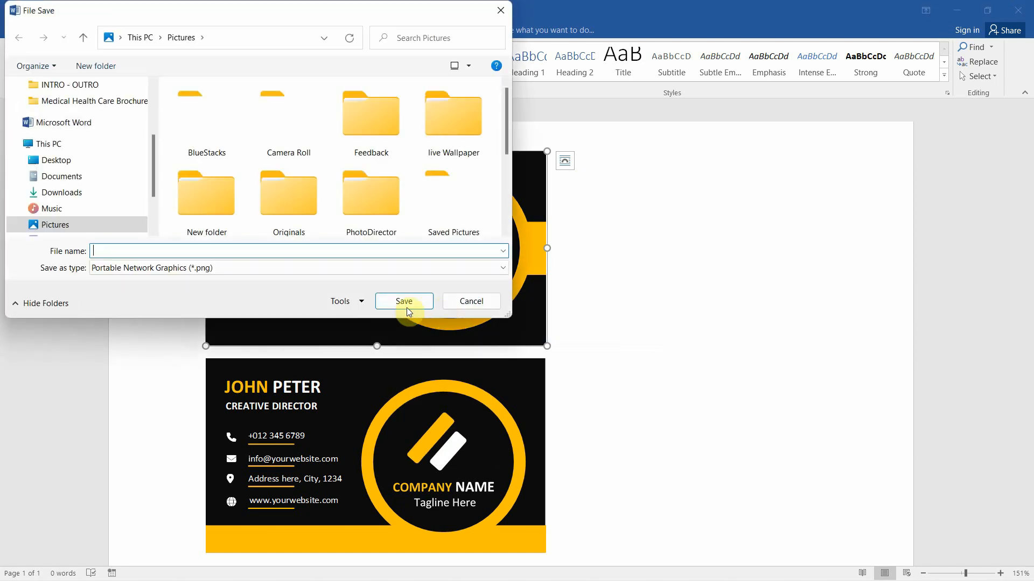
{"action": "left_click", "coordinate": [70, 164]}
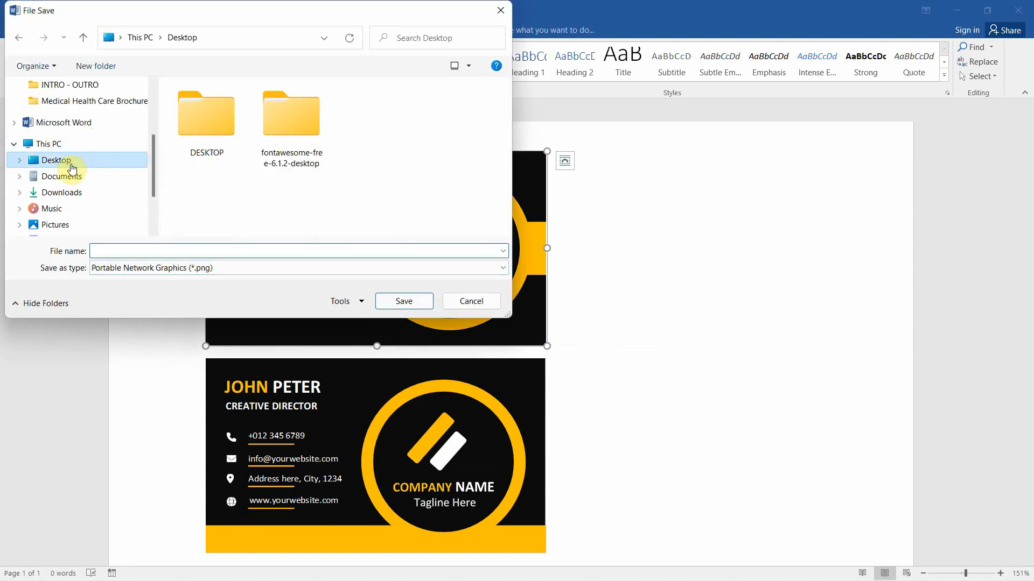
{"action": "left_click", "coordinate": [110, 249]}
{"action": "type", "text": "BC"}
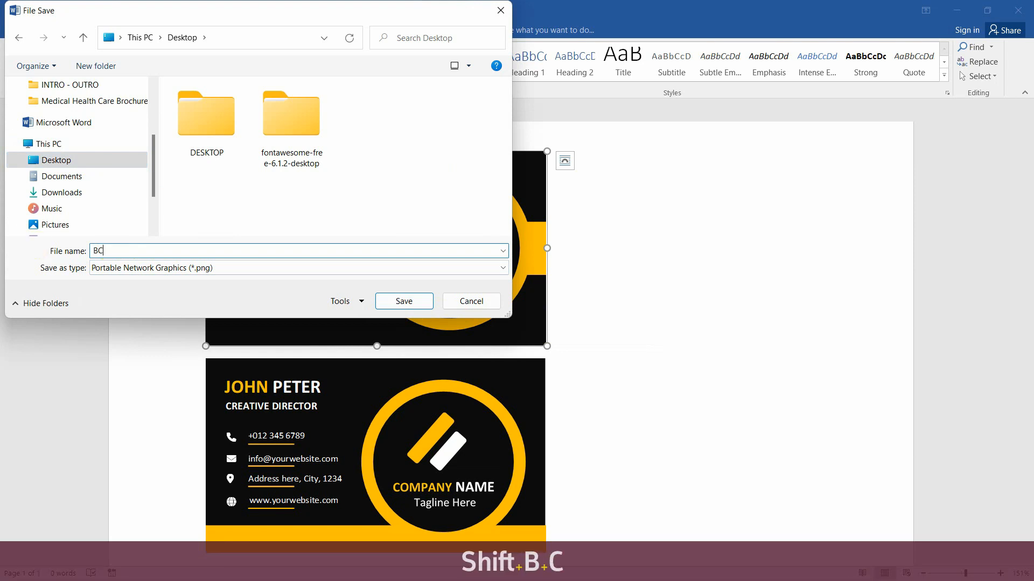
{"action": "type", "text": " BACK SIDE"}
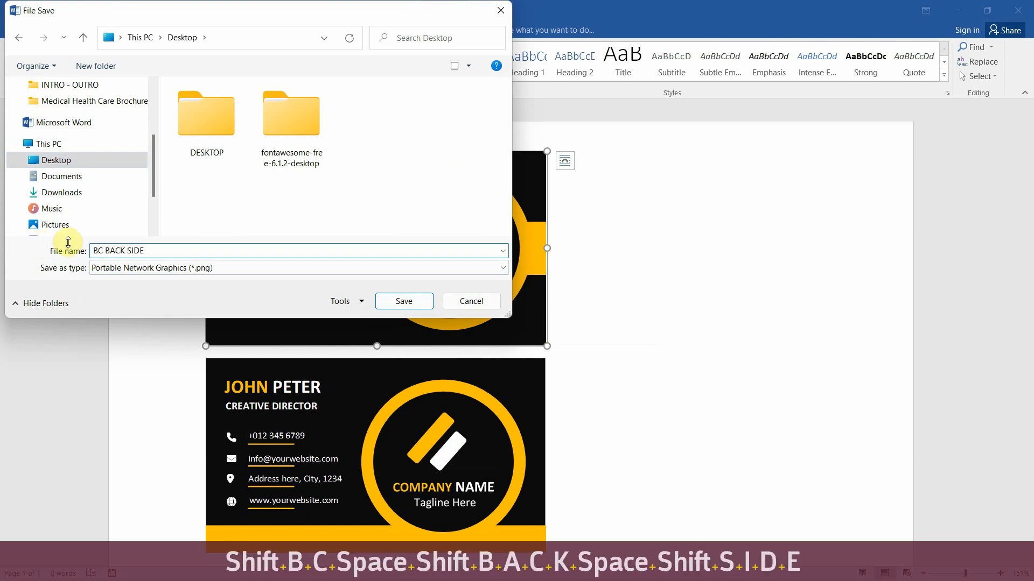
{"action": "left_click", "coordinate": [292, 272]}
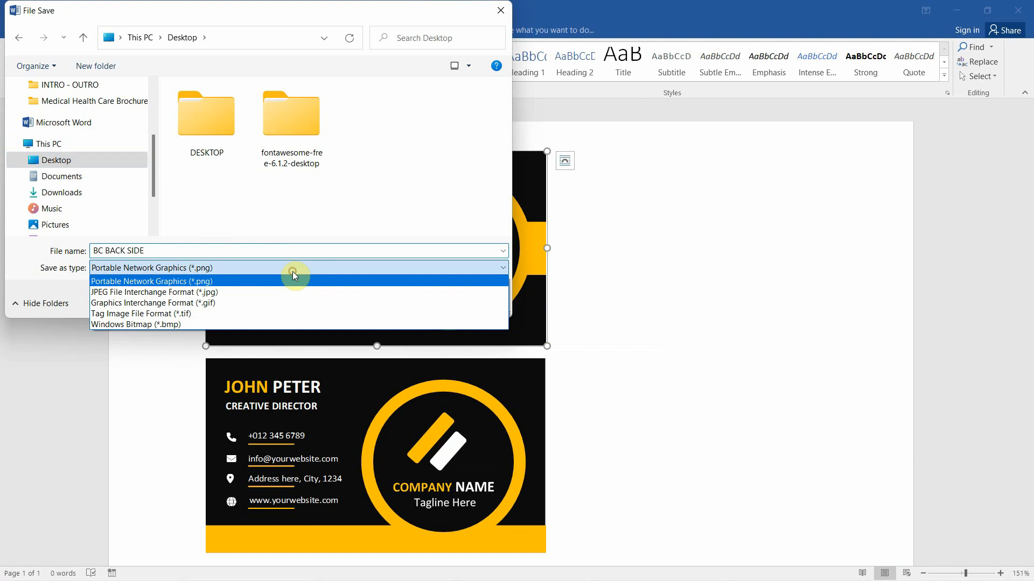
{"action": "left_click", "coordinate": [195, 294]}
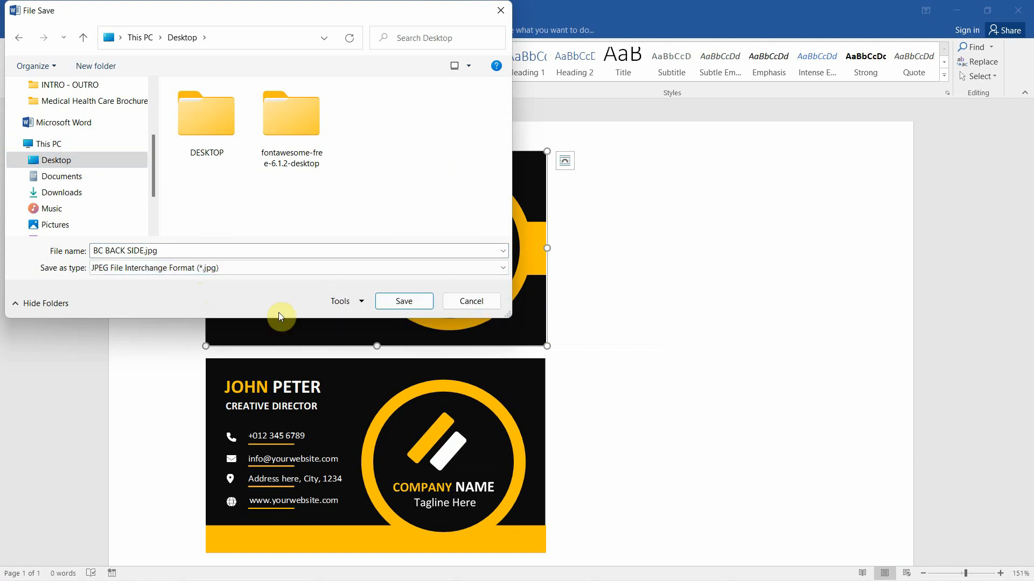
{"action": "left_click", "coordinate": [404, 302]}
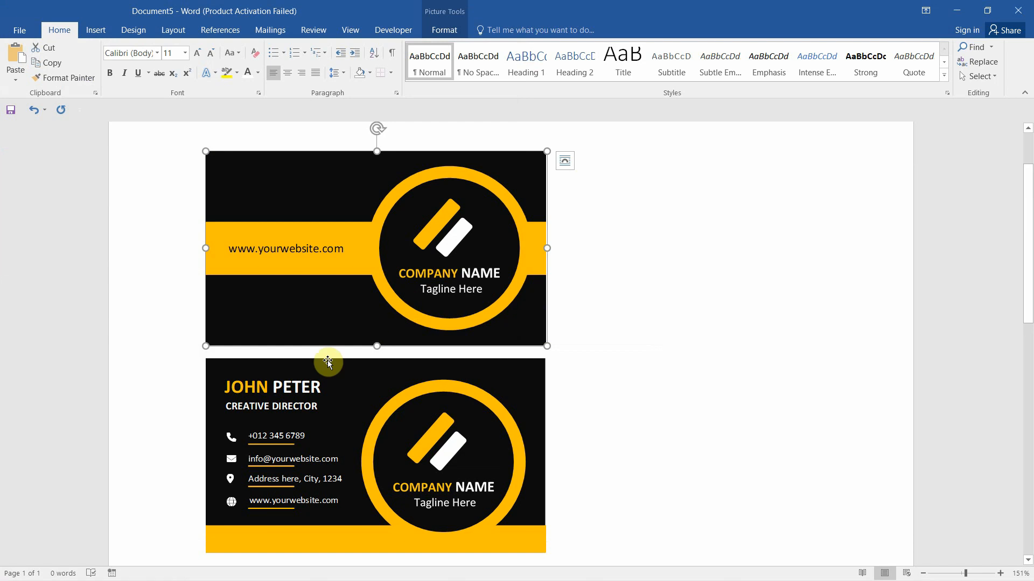
Start exporting the front card picture to the Desktop as a JPEG image
{"action": "left_click", "coordinate": [346, 381]}
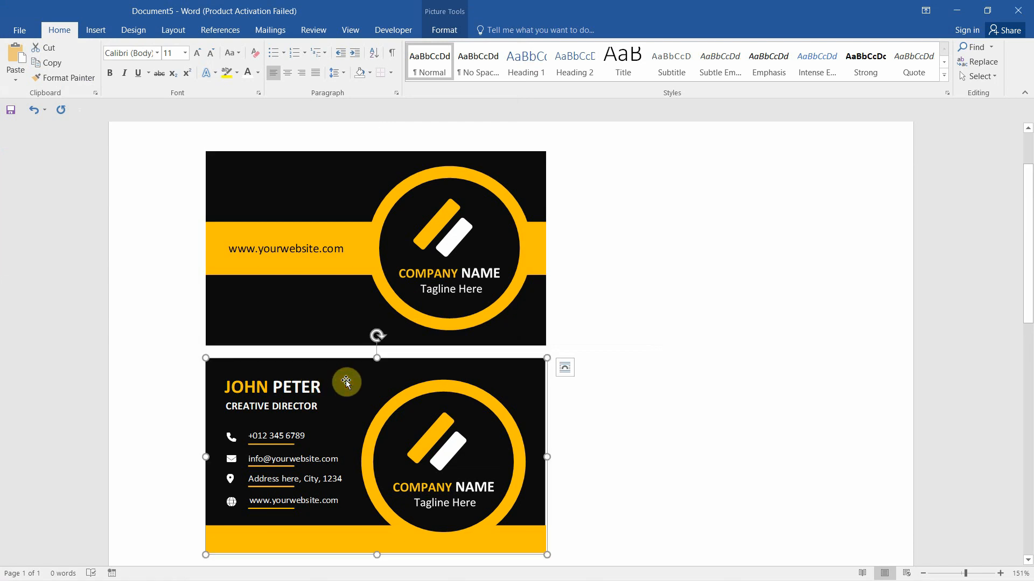
{"action": "right_click", "coordinate": [346, 381]}
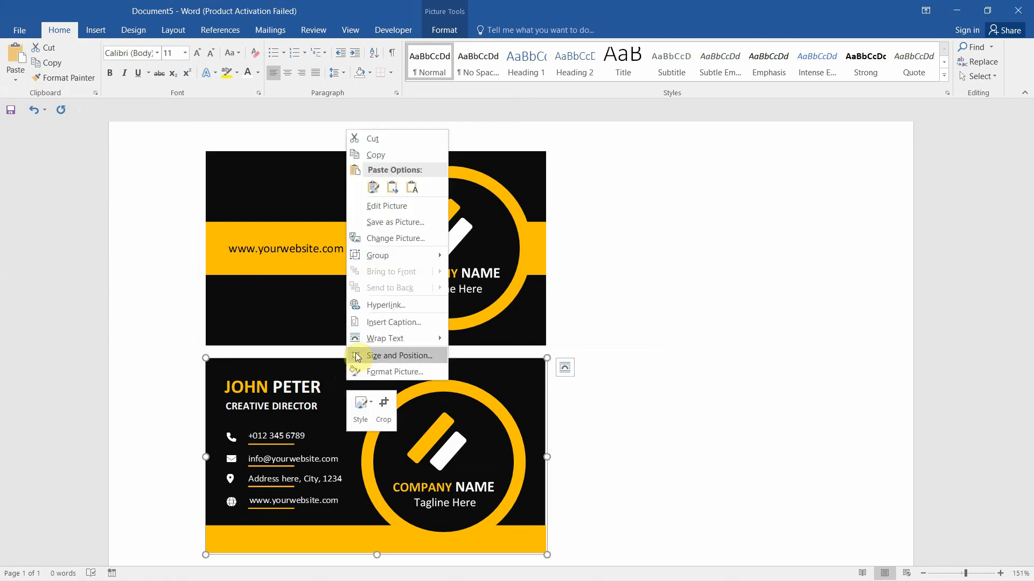
{"action": "left_click", "coordinate": [397, 223]}
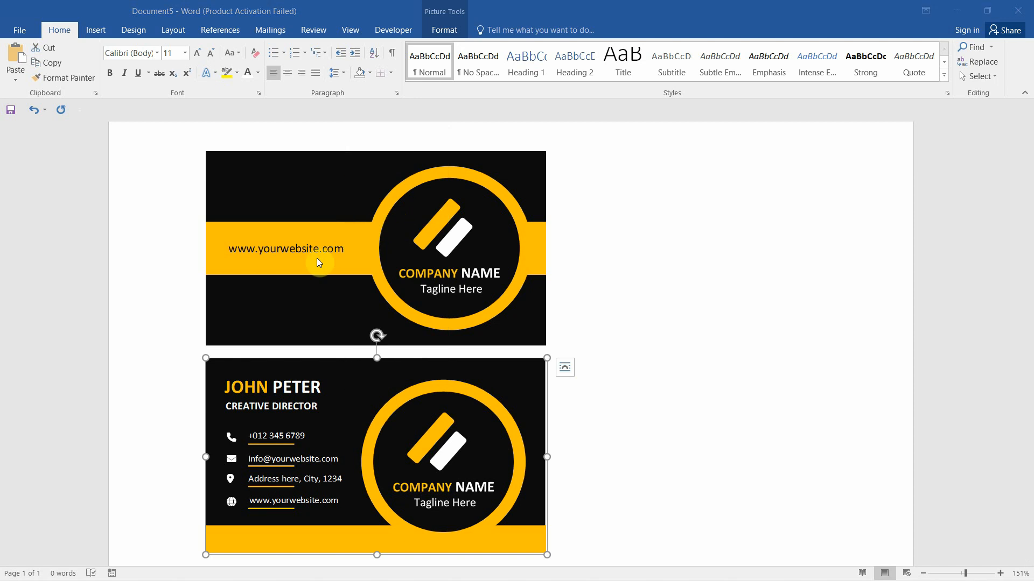
{"action": "left_click", "coordinate": [64, 160]}
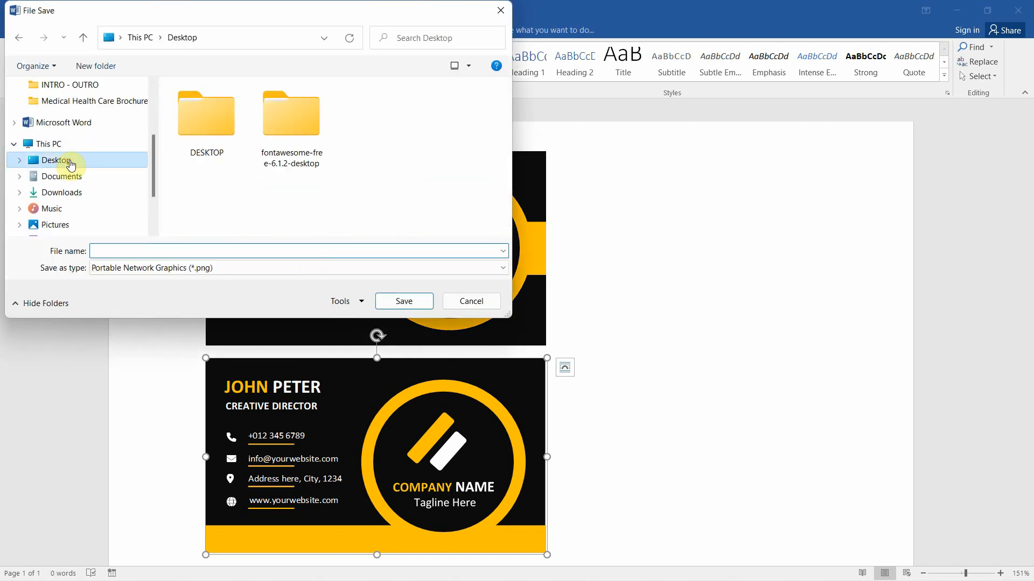
{"action": "left_click", "coordinate": [228, 266]}
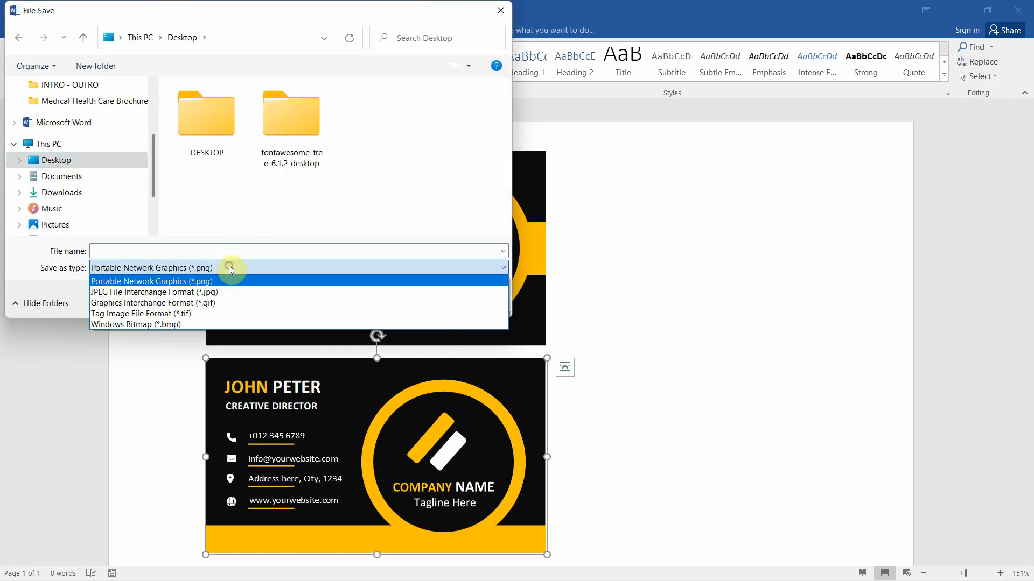
{"action": "left_click", "coordinate": [198, 292]}
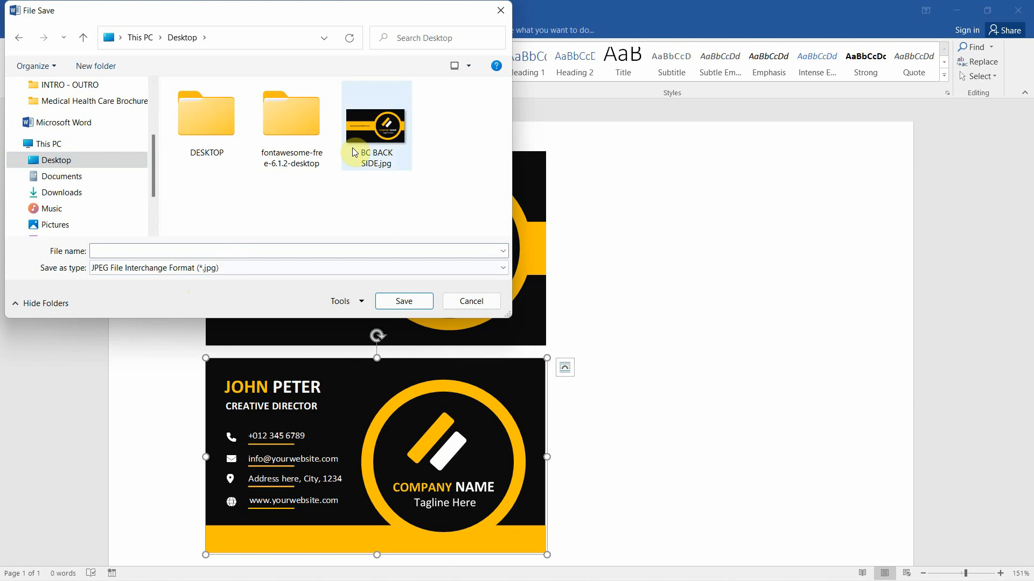
Name the front card image 'BC BACK FRONT', save it, then minimize the Word window
{"action": "left_click", "coordinate": [372, 133]}
{"action": "left_click", "coordinate": [141, 250]}
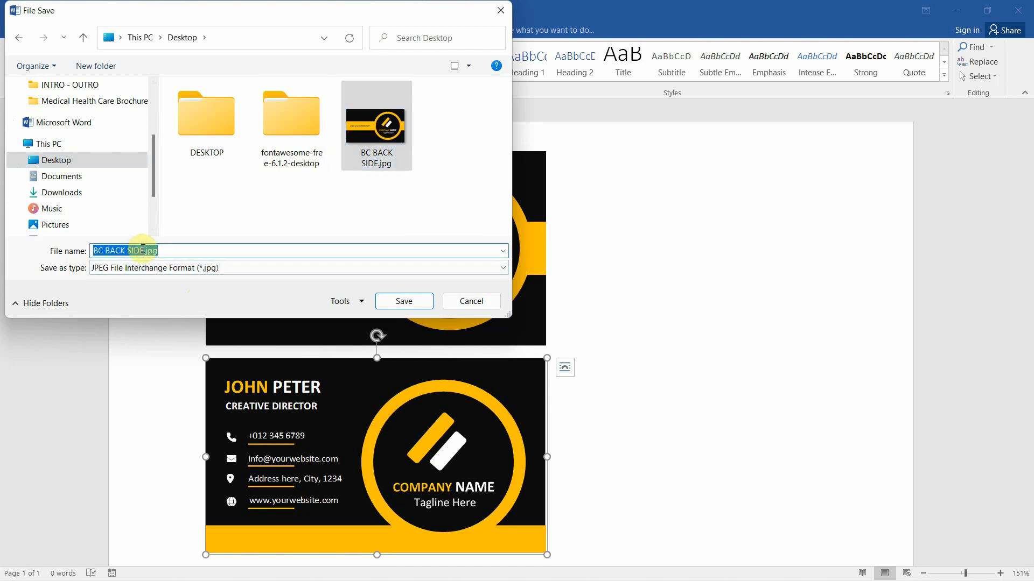
{"action": "left_click", "coordinate": [142, 250]}
{"action": "left_click_drag", "start_coordinate": [141, 250], "coordinate": [125, 249]}
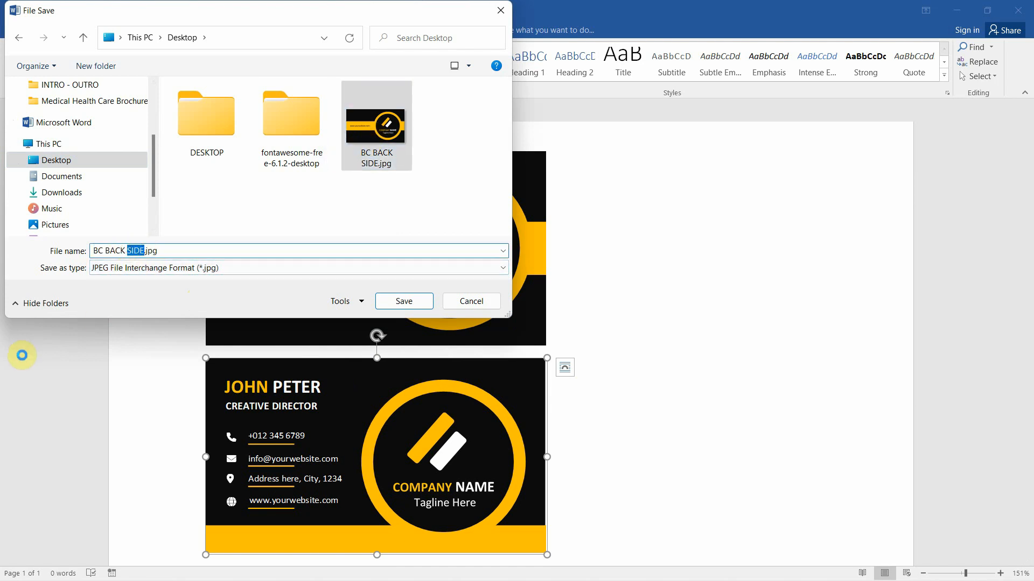
{"action": "type", "text": "FRONT"}
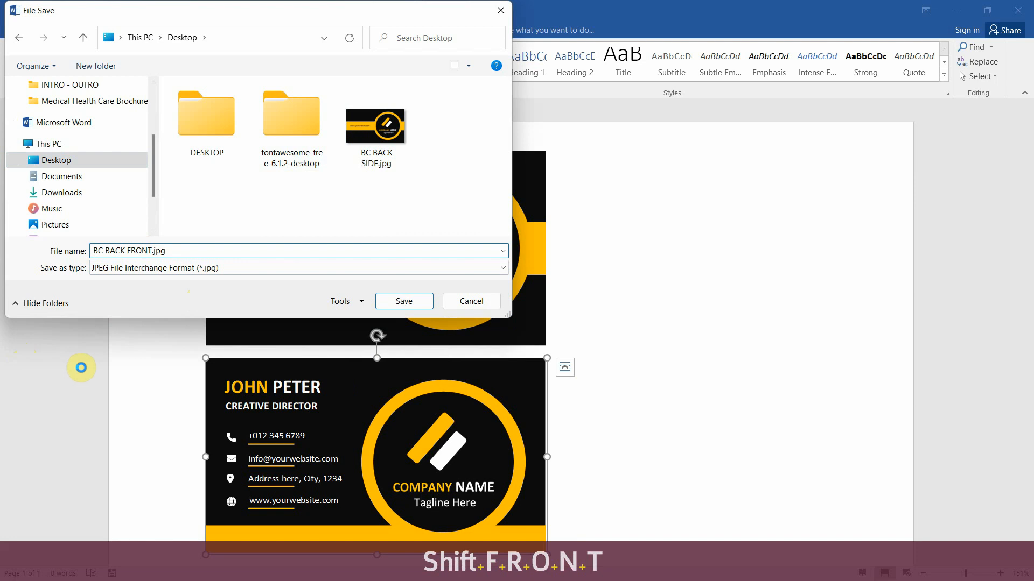
{"action": "left_click", "coordinate": [421, 303]}
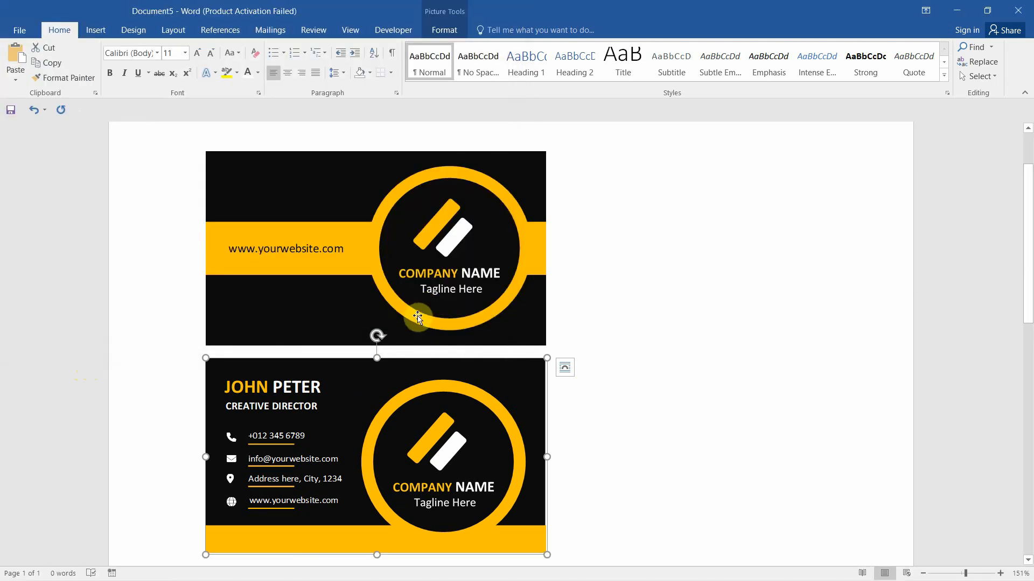
{"action": "left_click", "coordinate": [625, 299]}
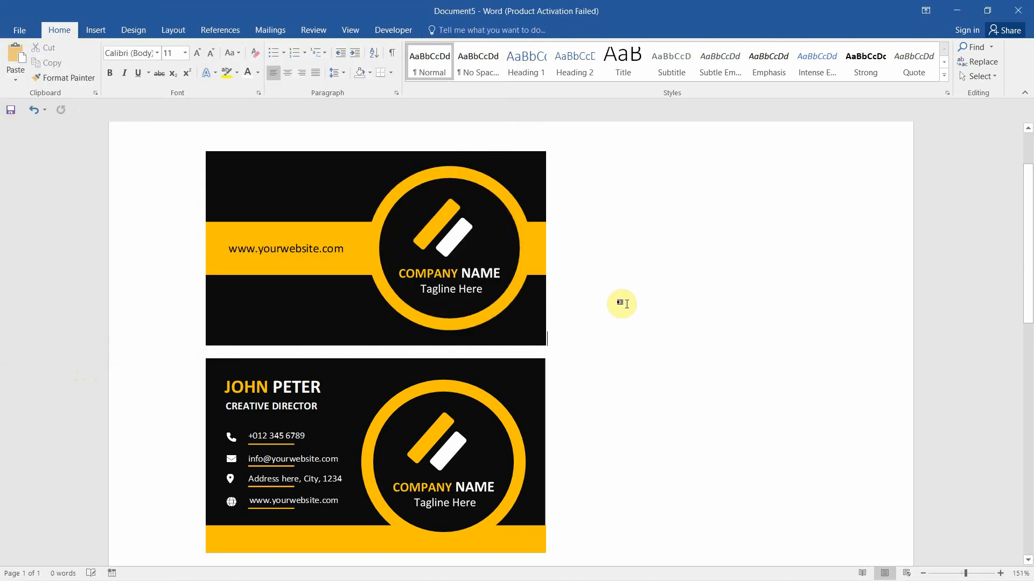
{"action": "left_click", "coordinate": [958, 12]}
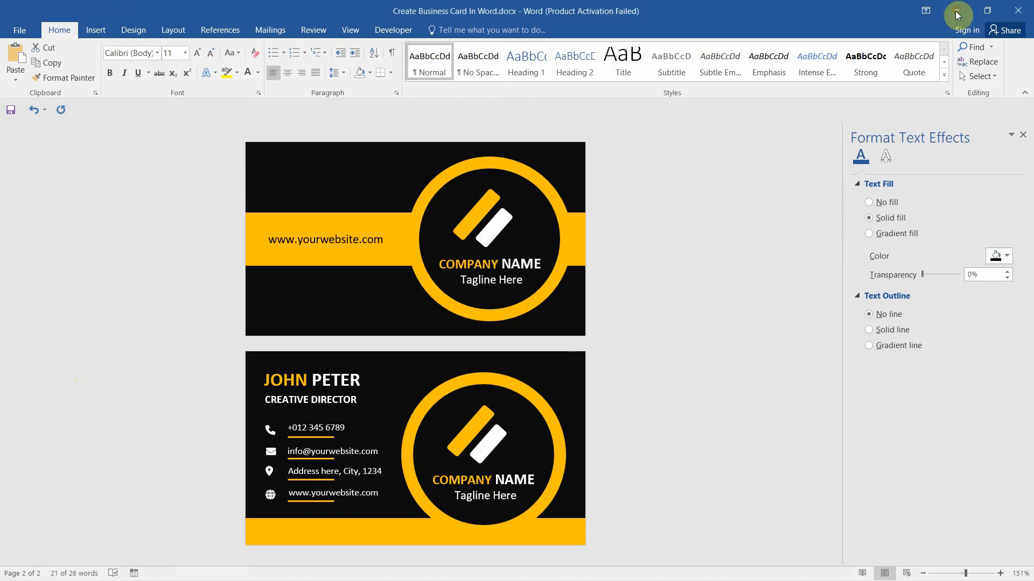
Open BC BACK SIDE.jpg from the Desktop in Photos, then view BC BACK FRONT.jpg
{"action": "left_click", "coordinate": [957, 12]}
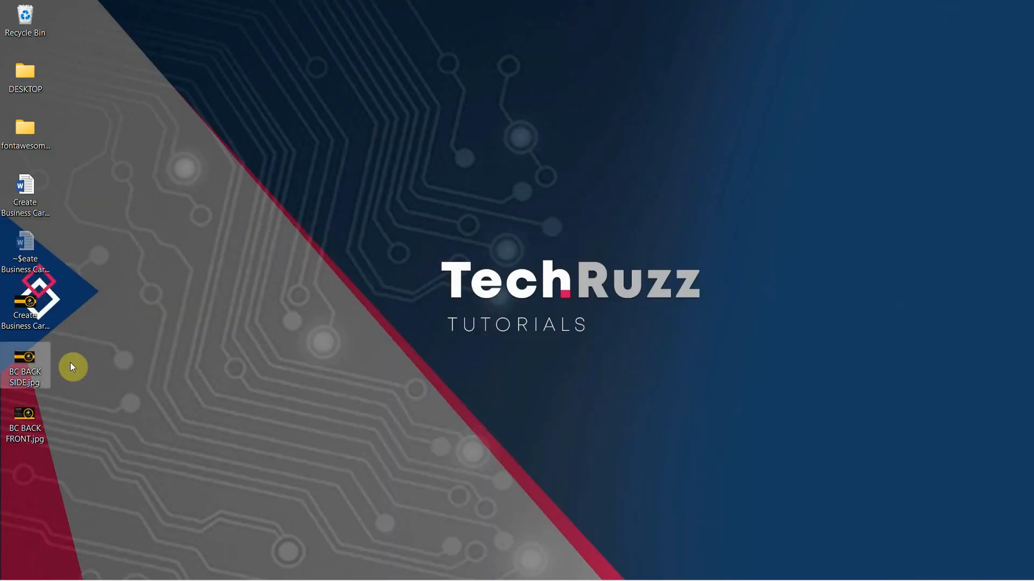
{"action": "double_click", "coordinate": [26, 359]}
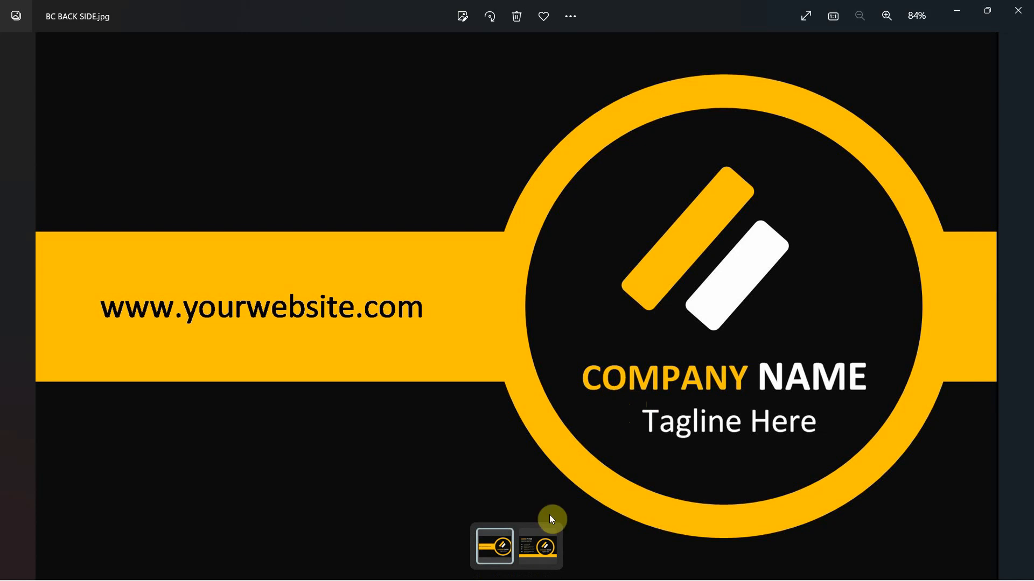
{"action": "left_click", "coordinate": [532, 544]}
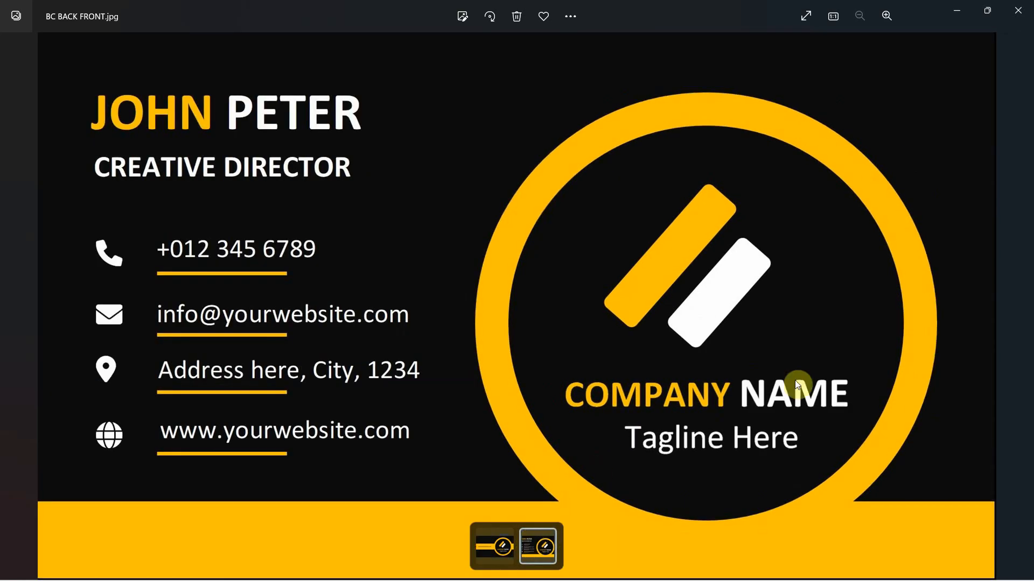